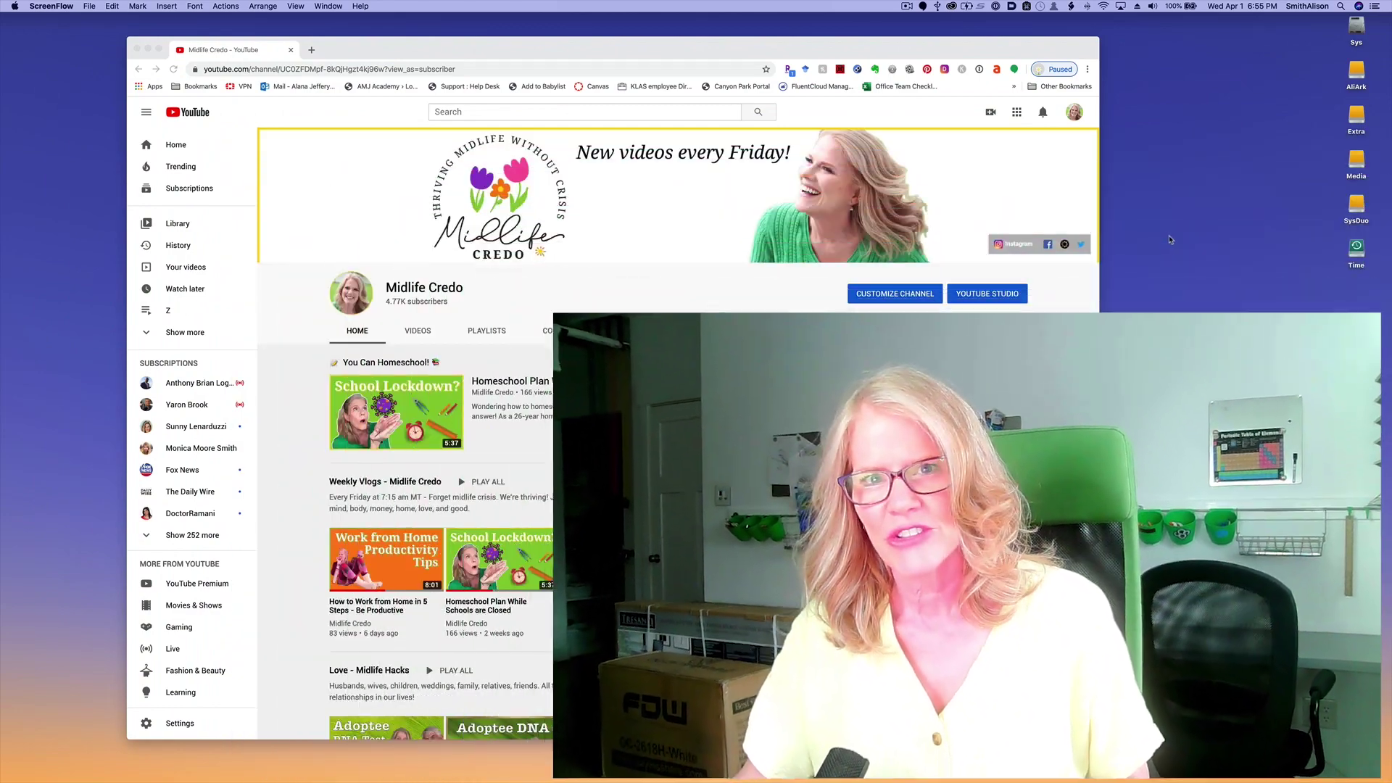
Open the channel's playlists in YouTube Studio and sort them A to Z.
{"action": "left_click_drag", "start_coordinate": [887, 52], "coordinate": [873, 48]}
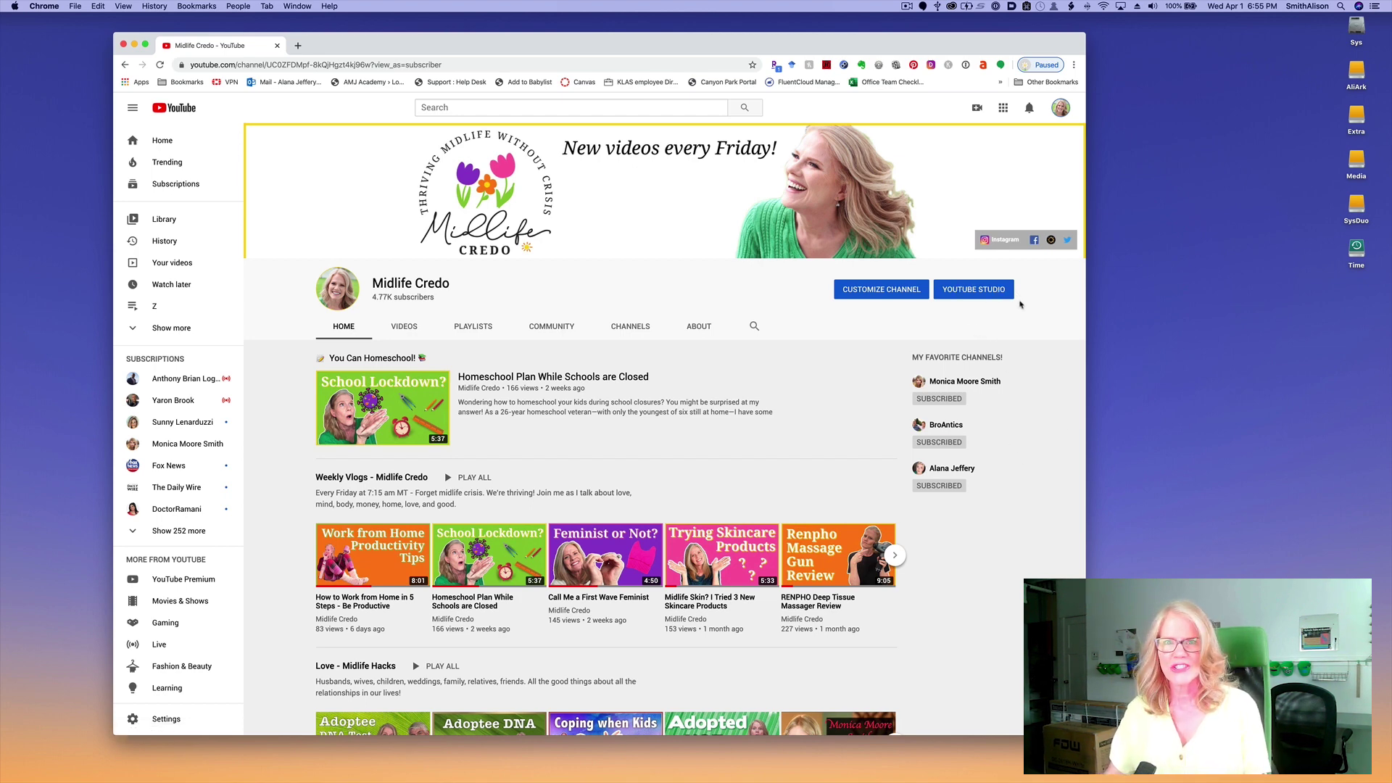
{"action": "left_click", "coordinate": [981, 295]}
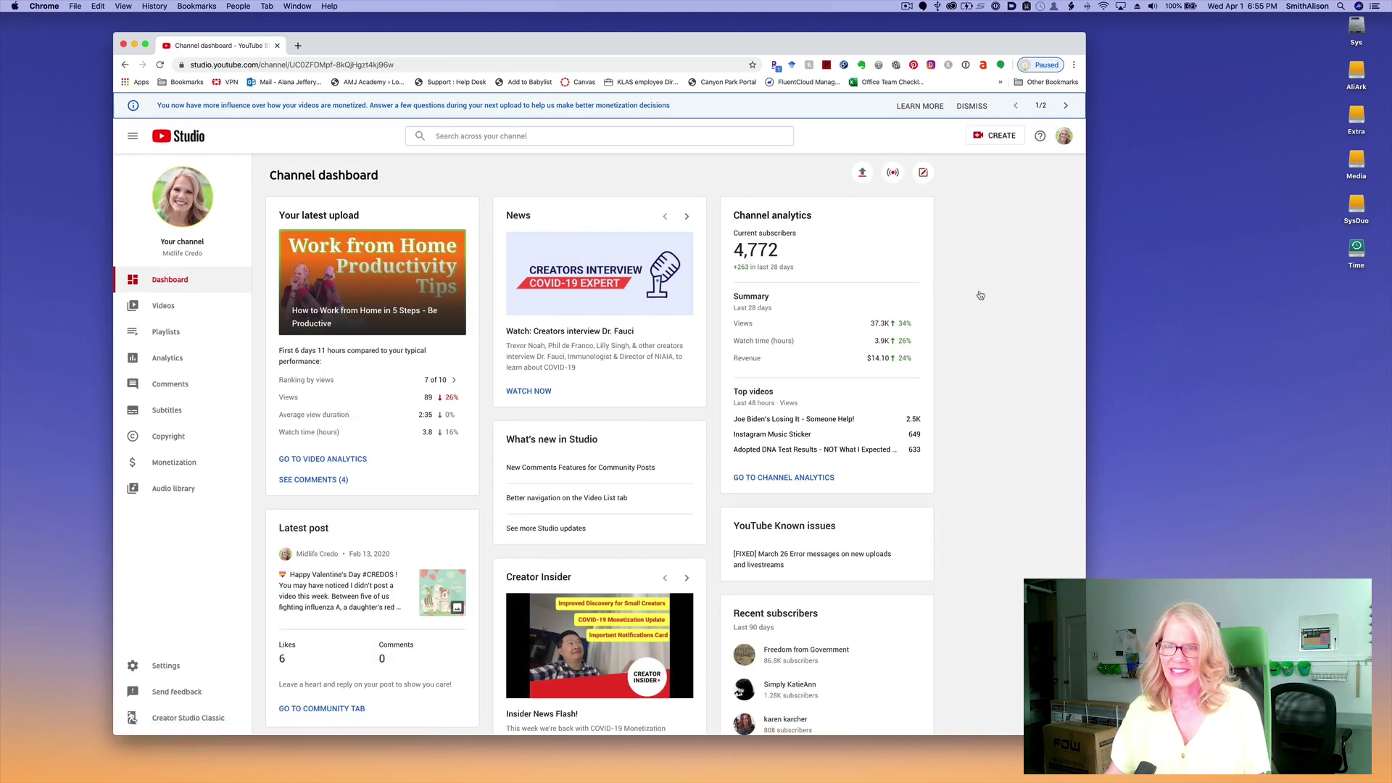
{"action": "left_click", "coordinate": [164, 334]}
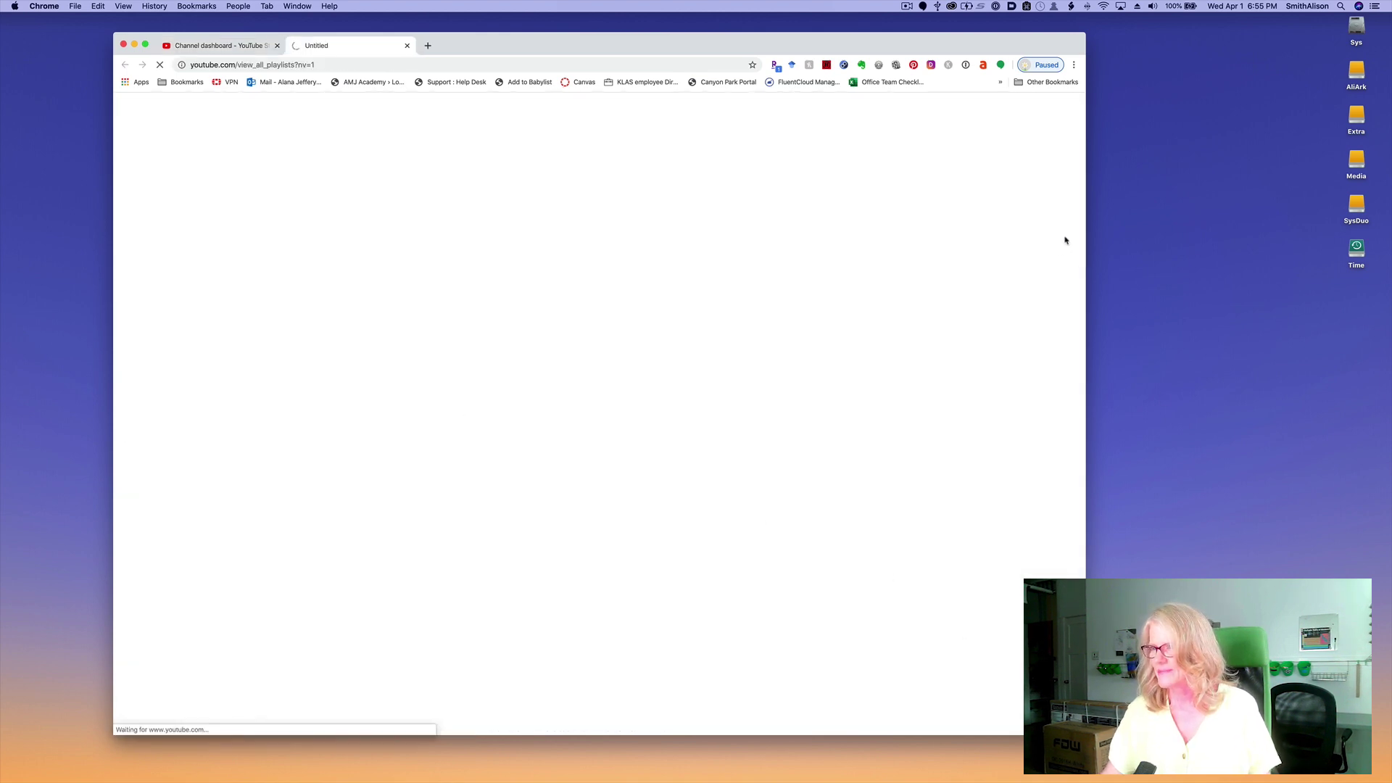
{"action": "left_click", "coordinate": [935, 209]}
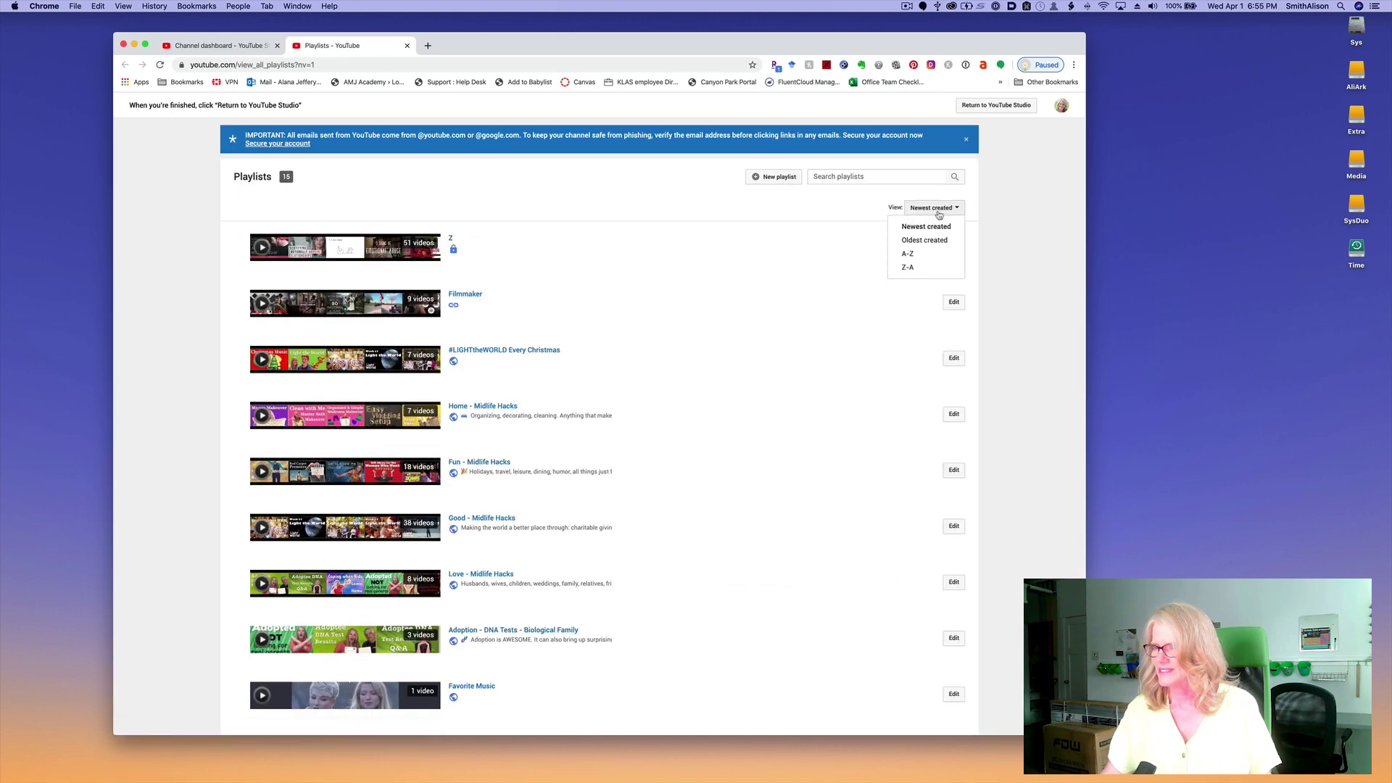
{"action": "left_click", "coordinate": [911, 253]}
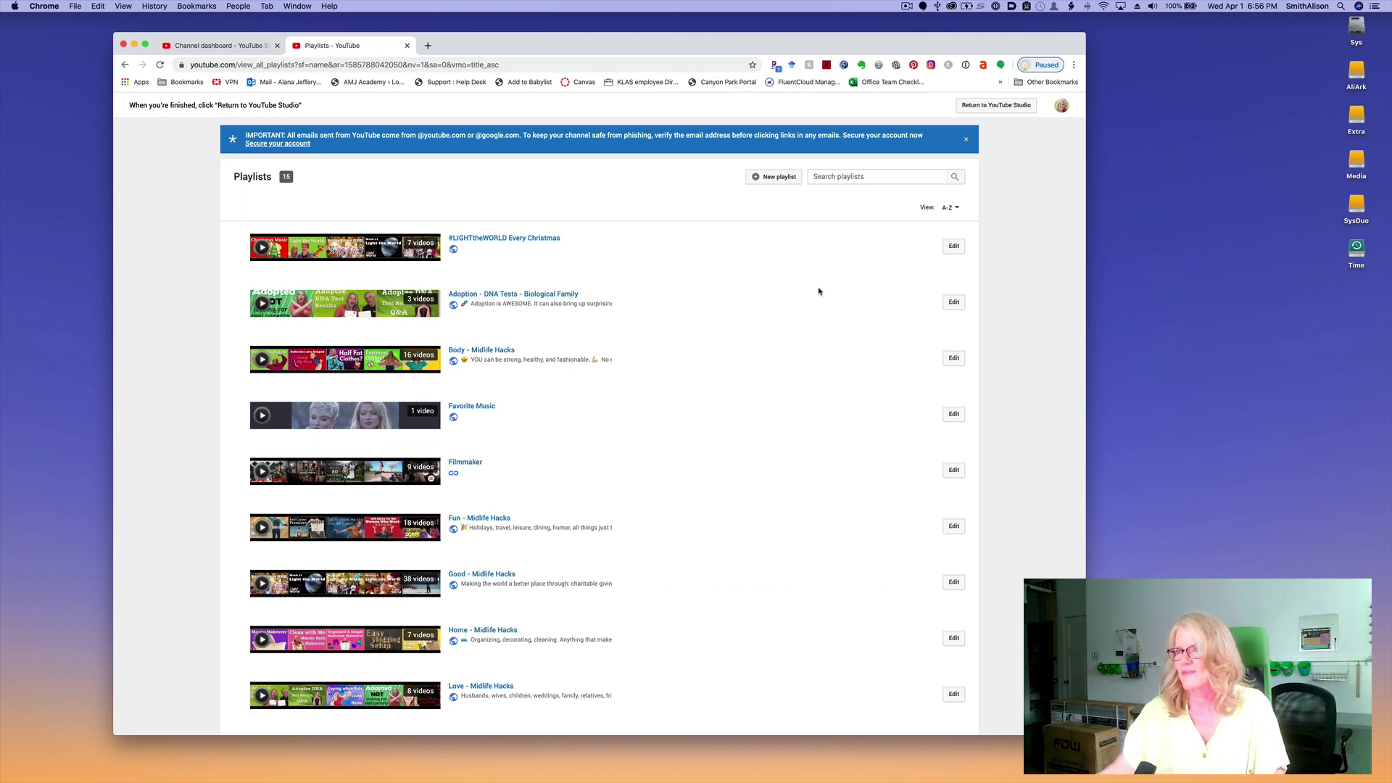
{"action": "left_click", "coordinate": [763, 176]}
Create a new playlist titled 'GTD' with Public visibility.
{"action": "type", "text": "GTD"}
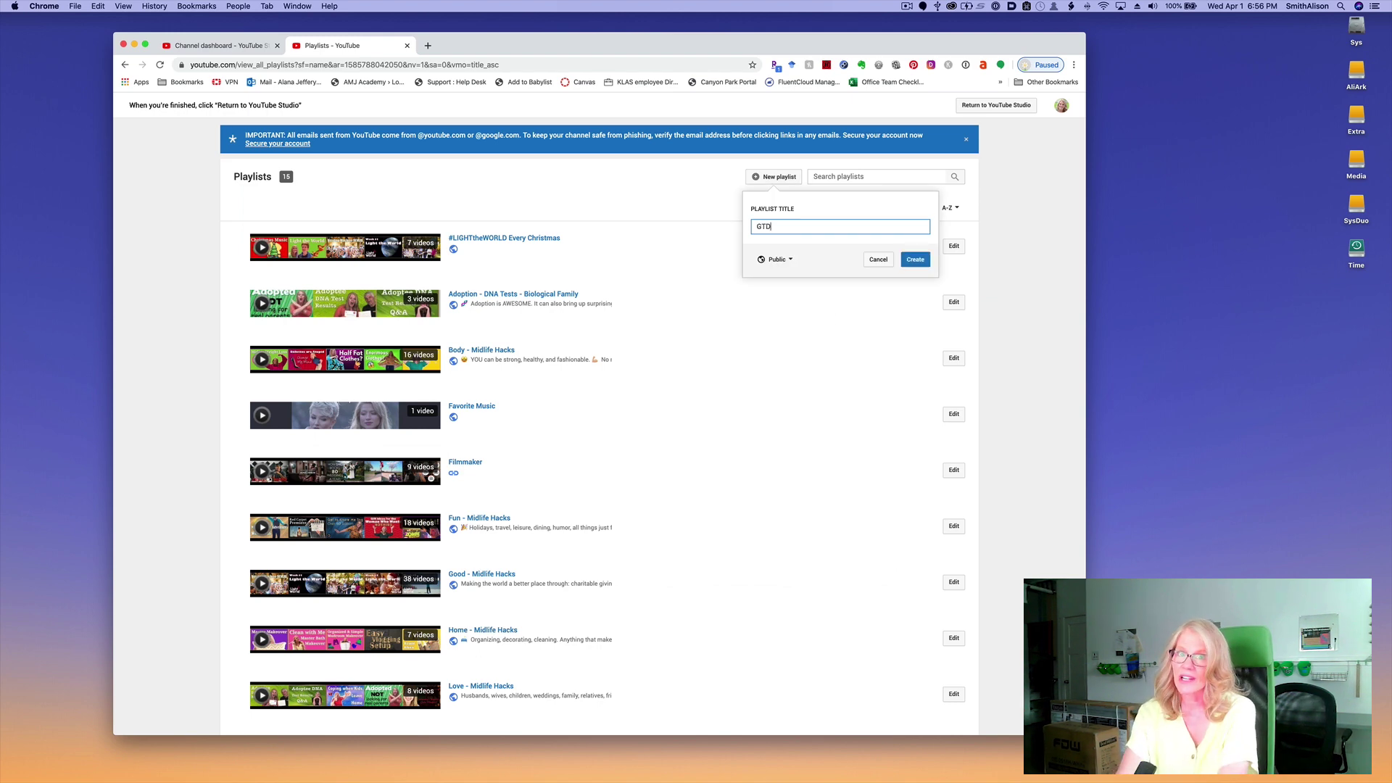
{"action": "scroll", "coordinate": [917, 358], "scroll_direction": "down", "scroll_amount": 1}
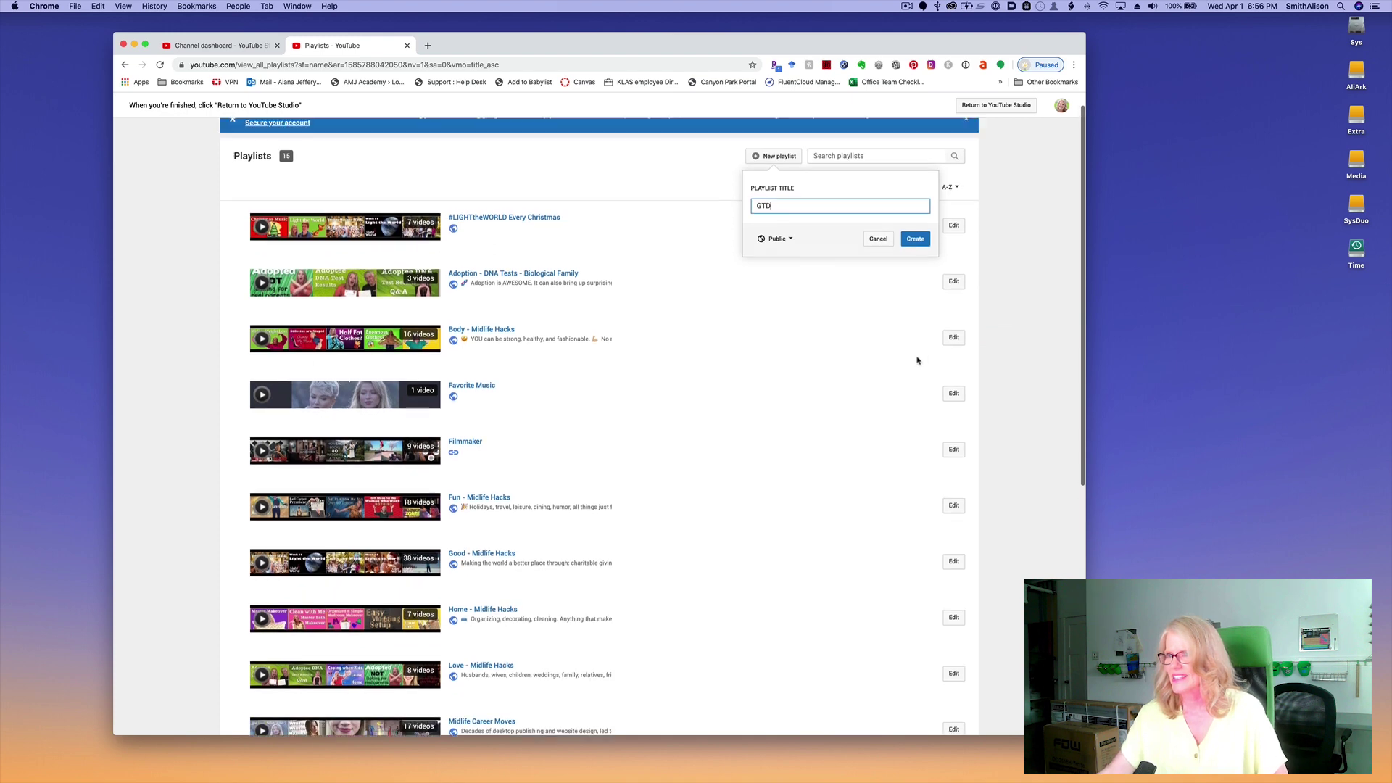
{"action": "scroll", "coordinate": [918, 357], "scroll_direction": "up", "scroll_amount": 1}
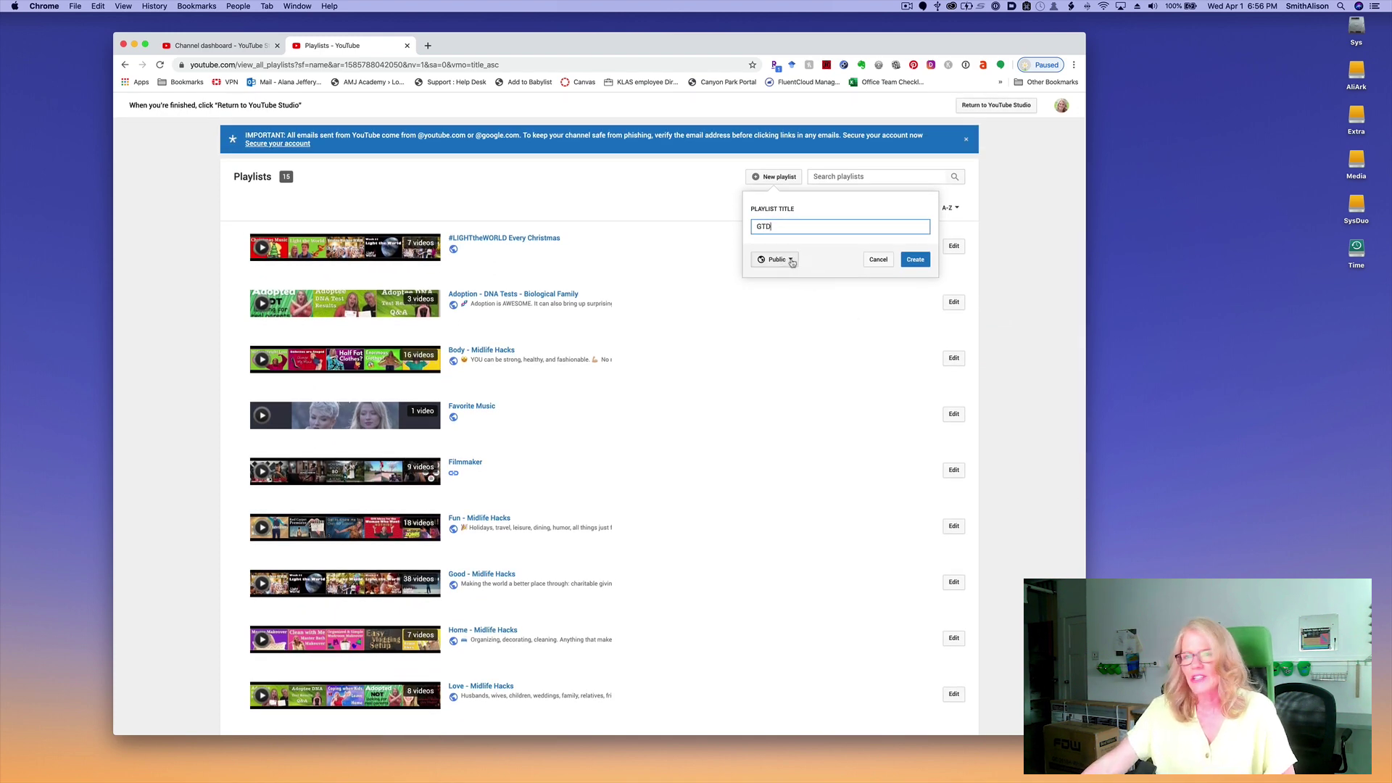
{"action": "left_click", "coordinate": [792, 262]}
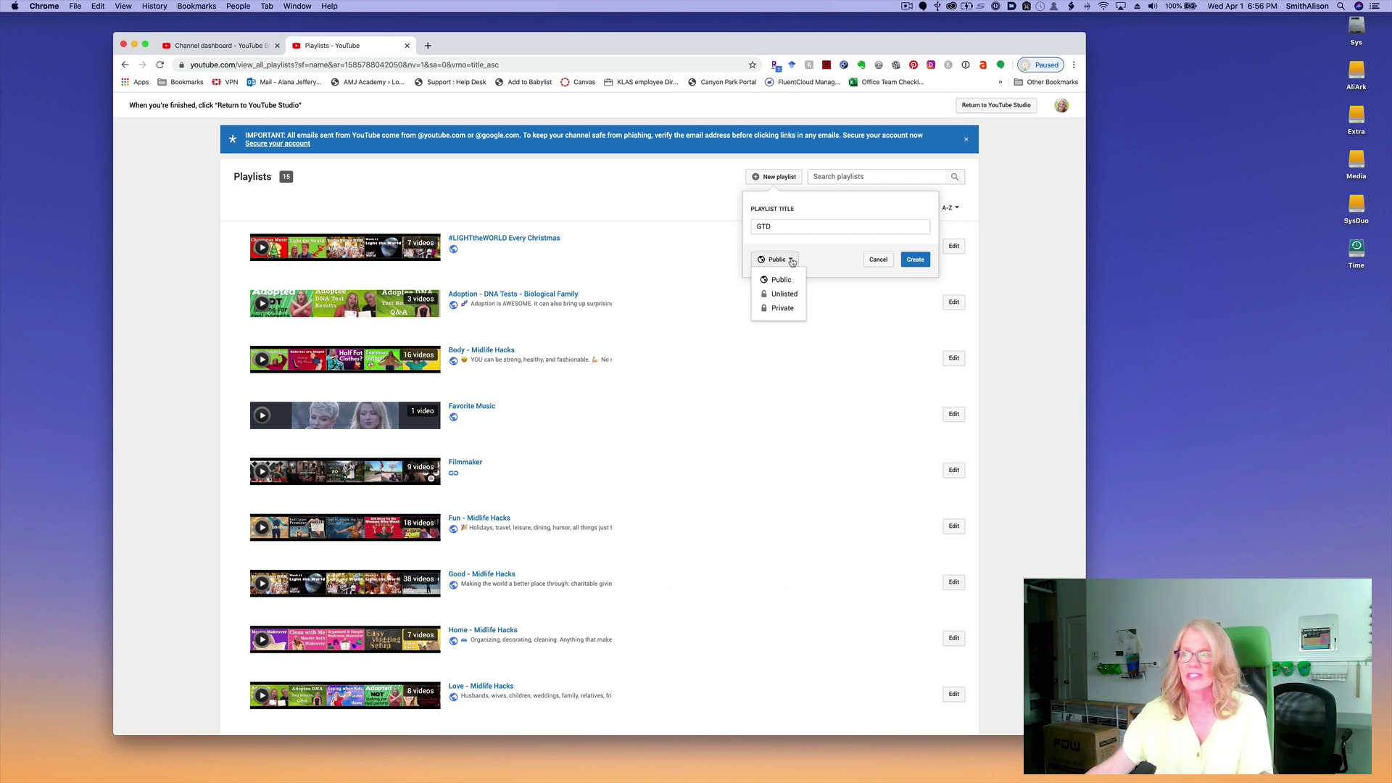
{"action": "left_click", "coordinate": [915, 260]}
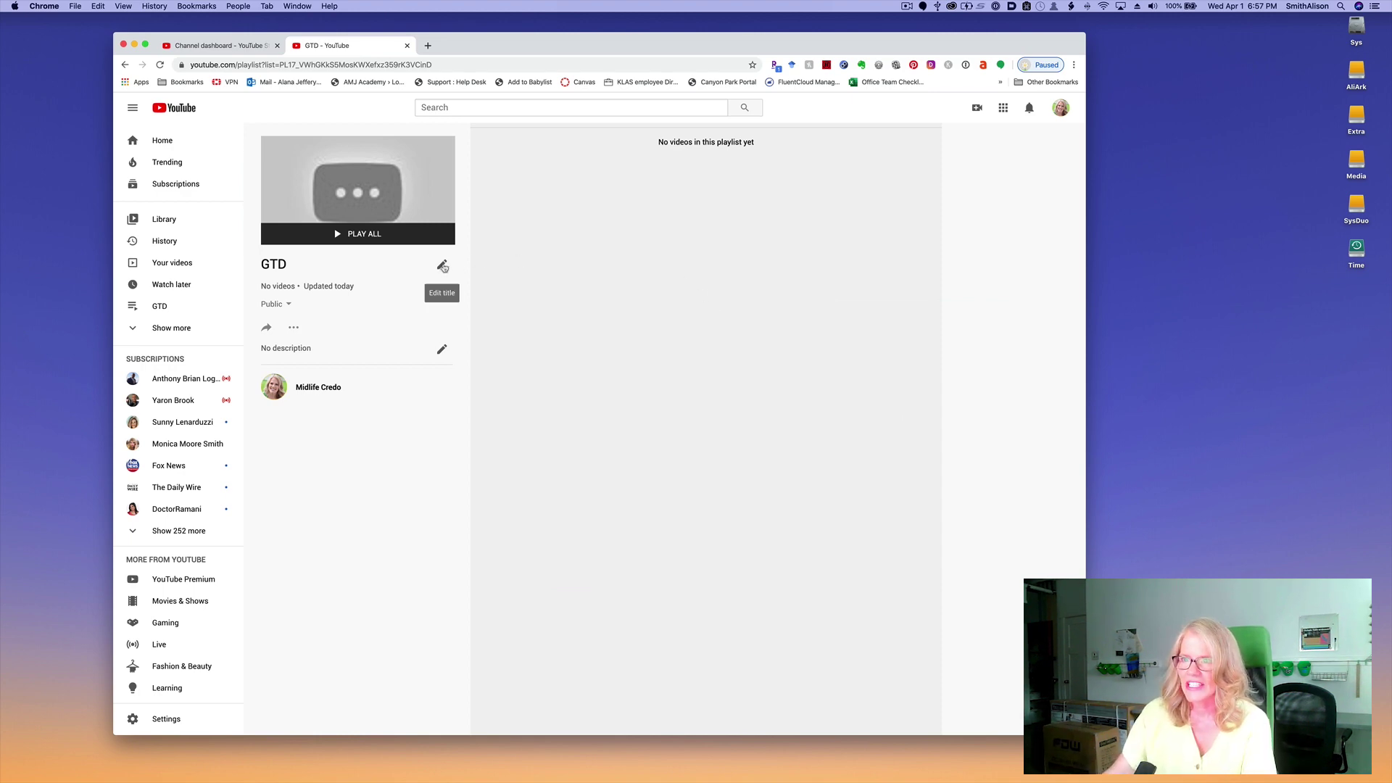
Extend the playlist title to 'GTD - Scheduling & Organizing' and save it.
{"action": "left_click", "coordinate": [442, 264]}
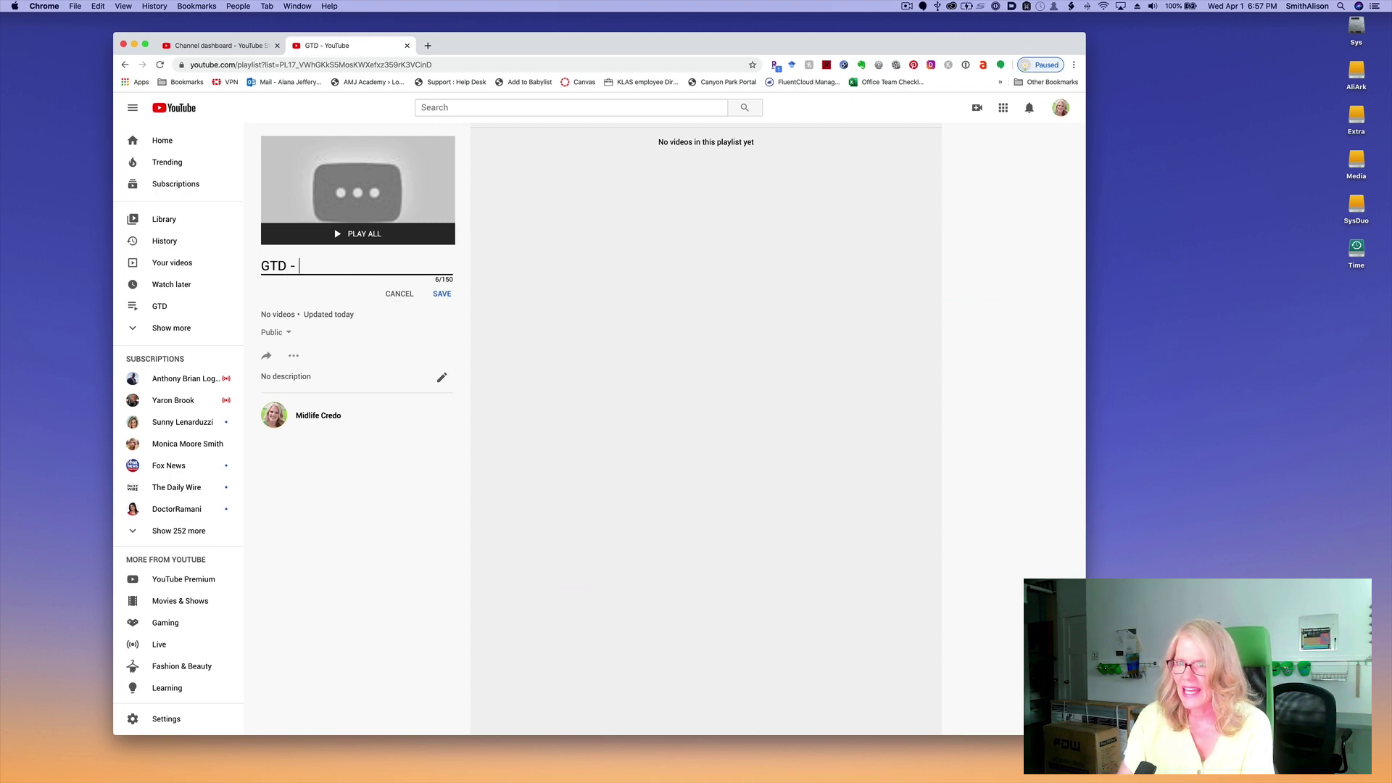
{"action": "type", "text": "Scheduling "}
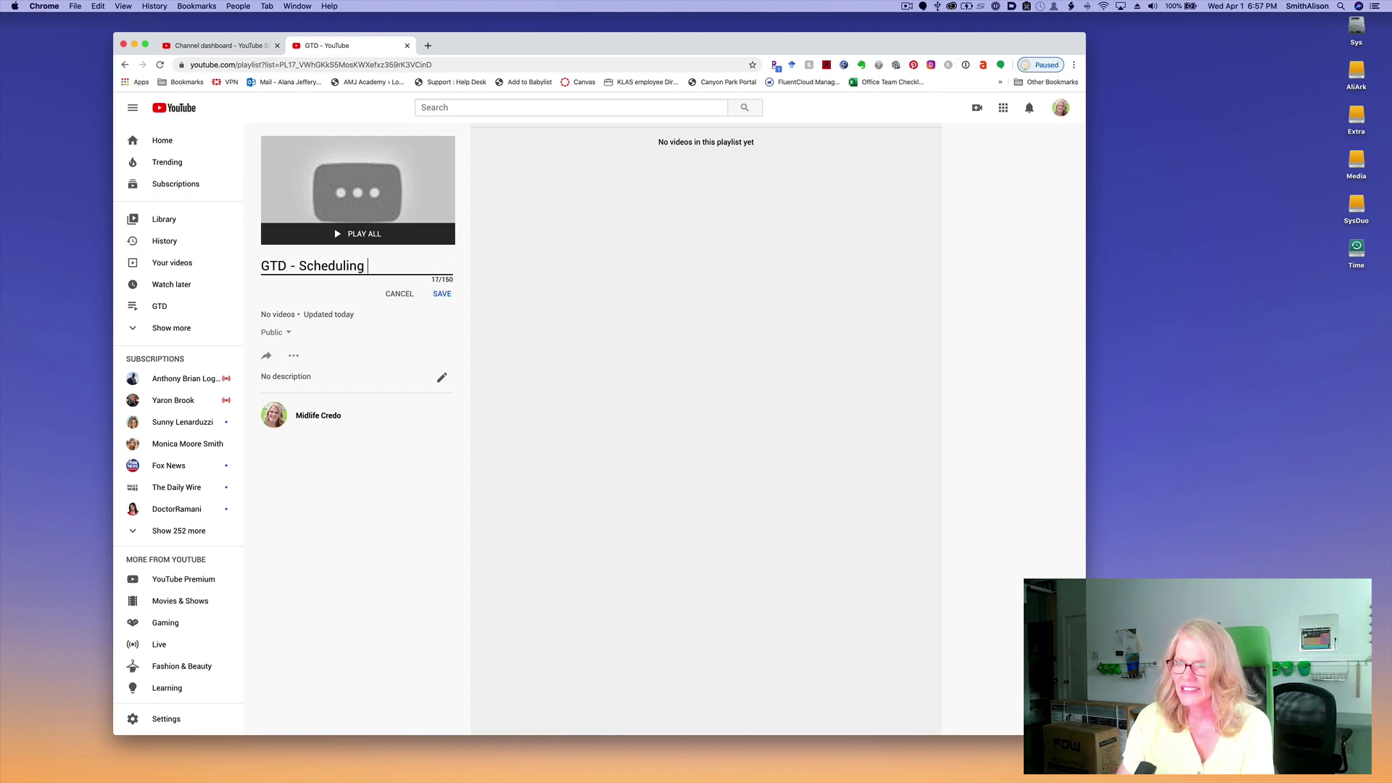
{"action": "type", "text": "& Organi"}
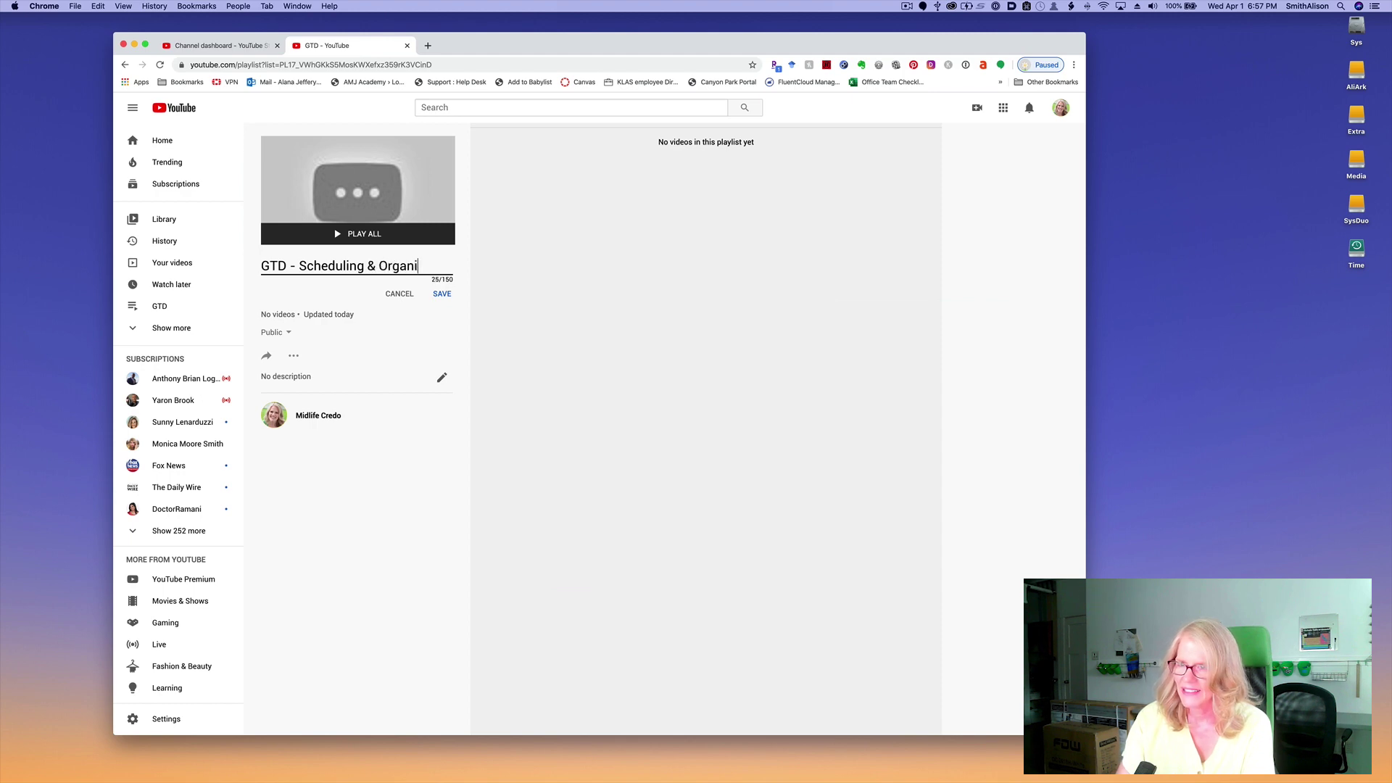
{"action": "type", "text": "zing"}
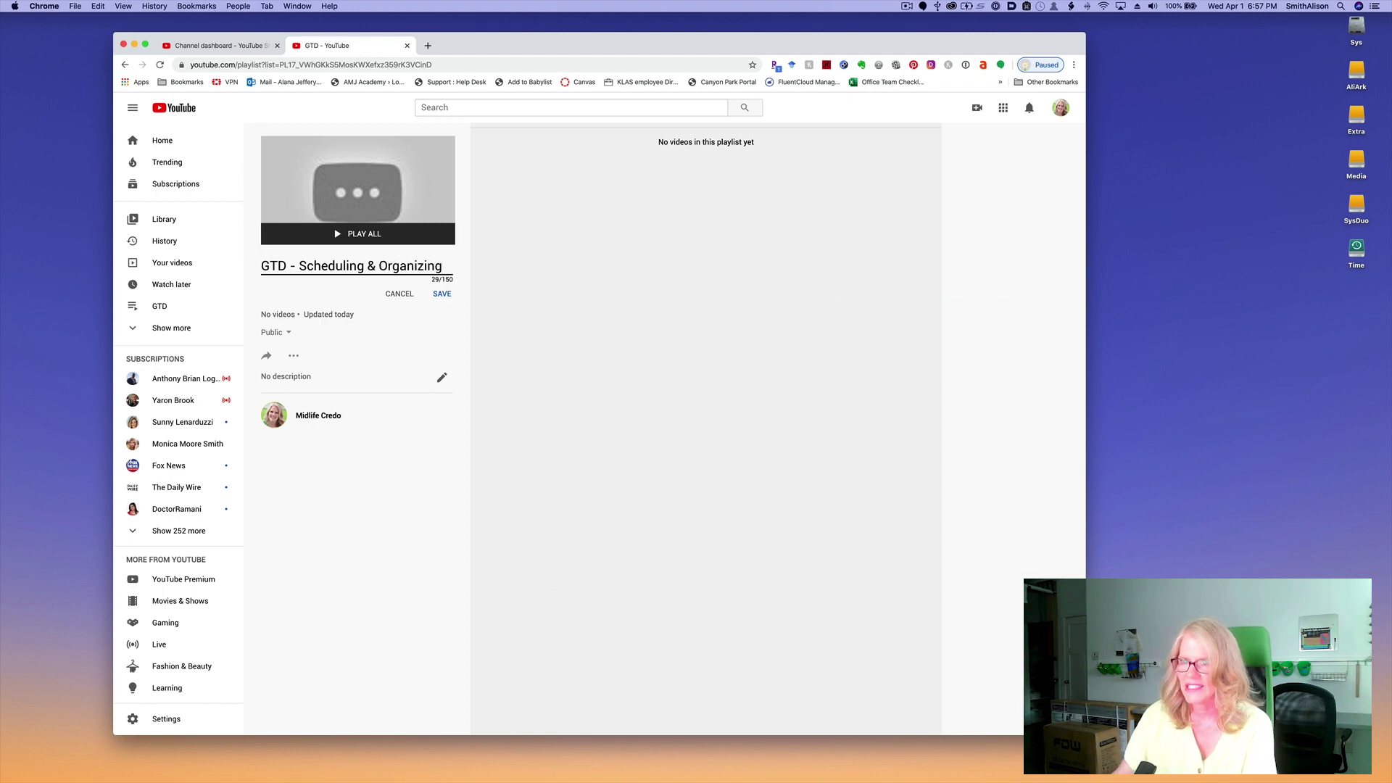
{"action": "left_click", "coordinate": [442, 294]}
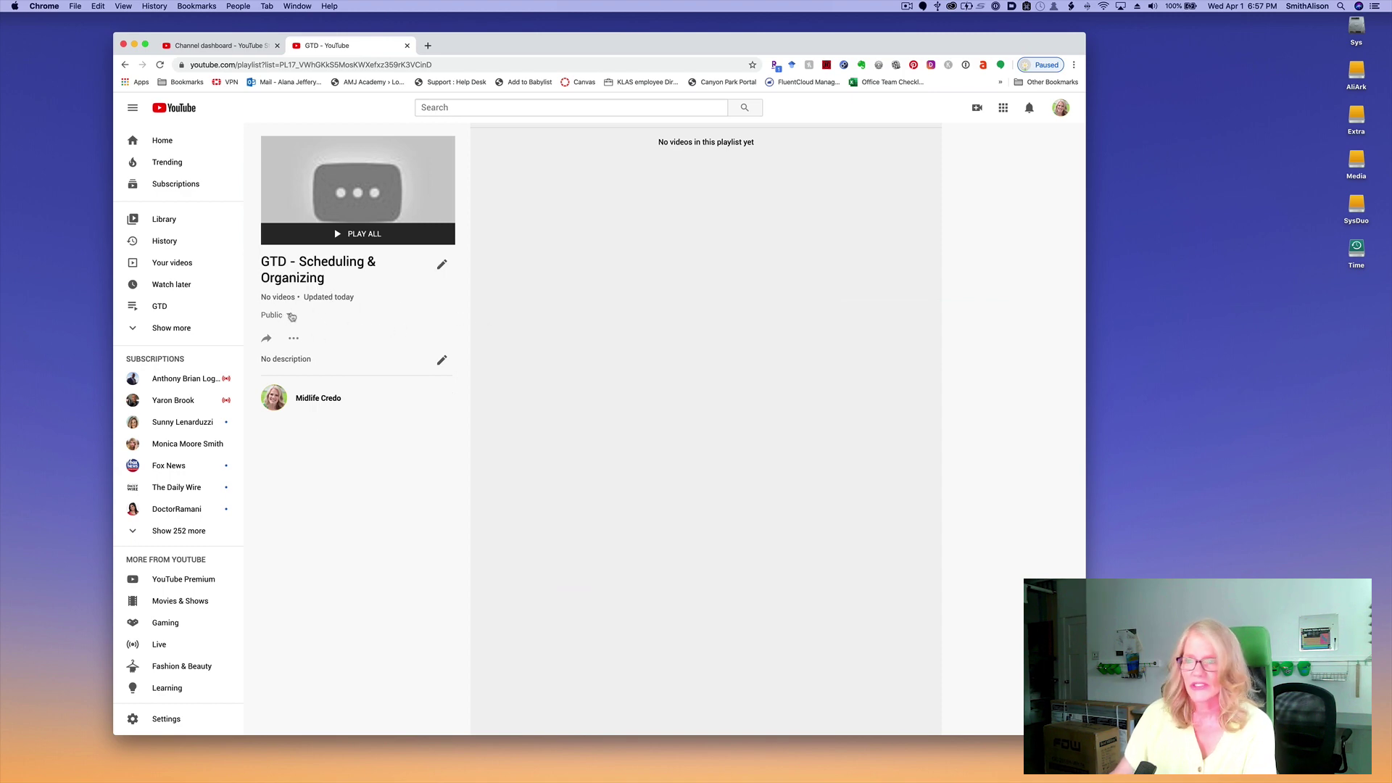
{"action": "left_click", "coordinate": [442, 361]}
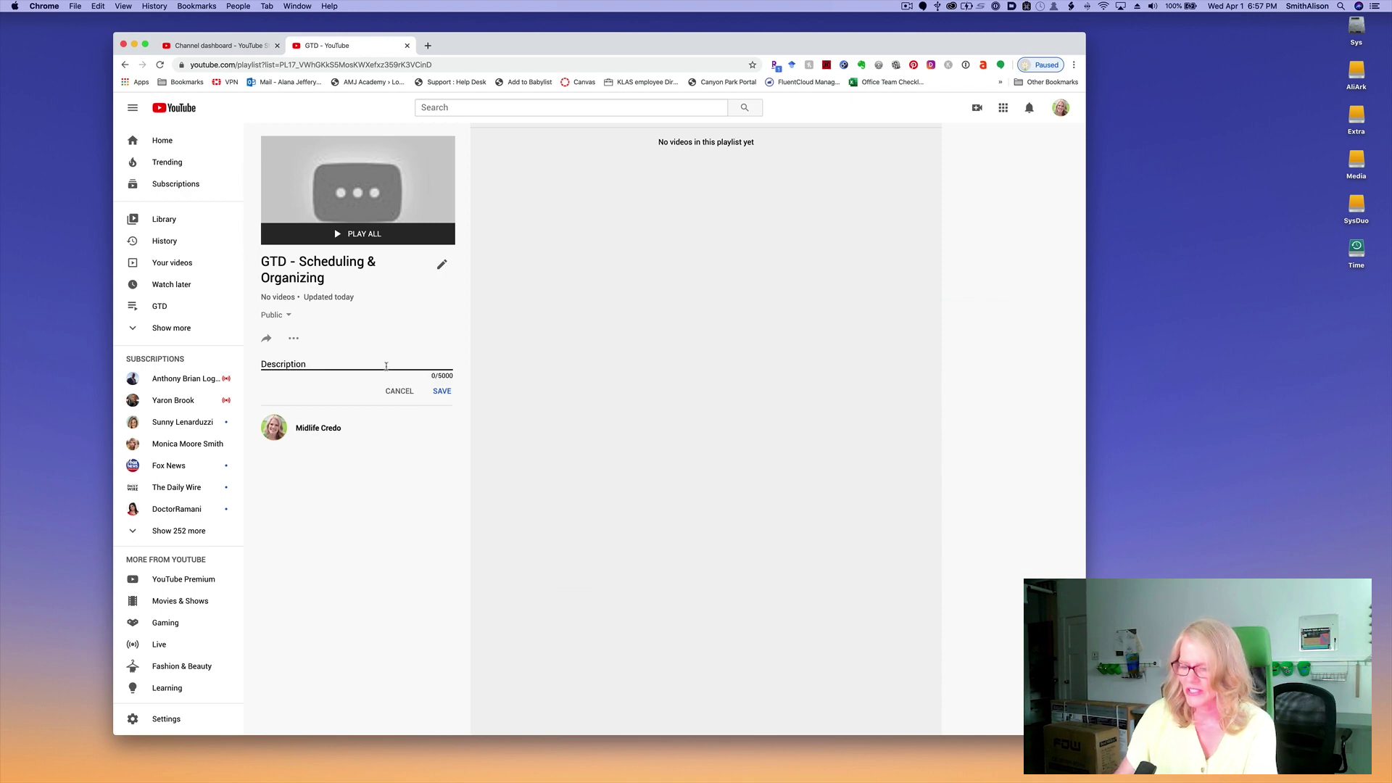
Enter and save the description 'Here are my favorite GTD videos.'.
{"action": "type", "text": "Here are my favo"}
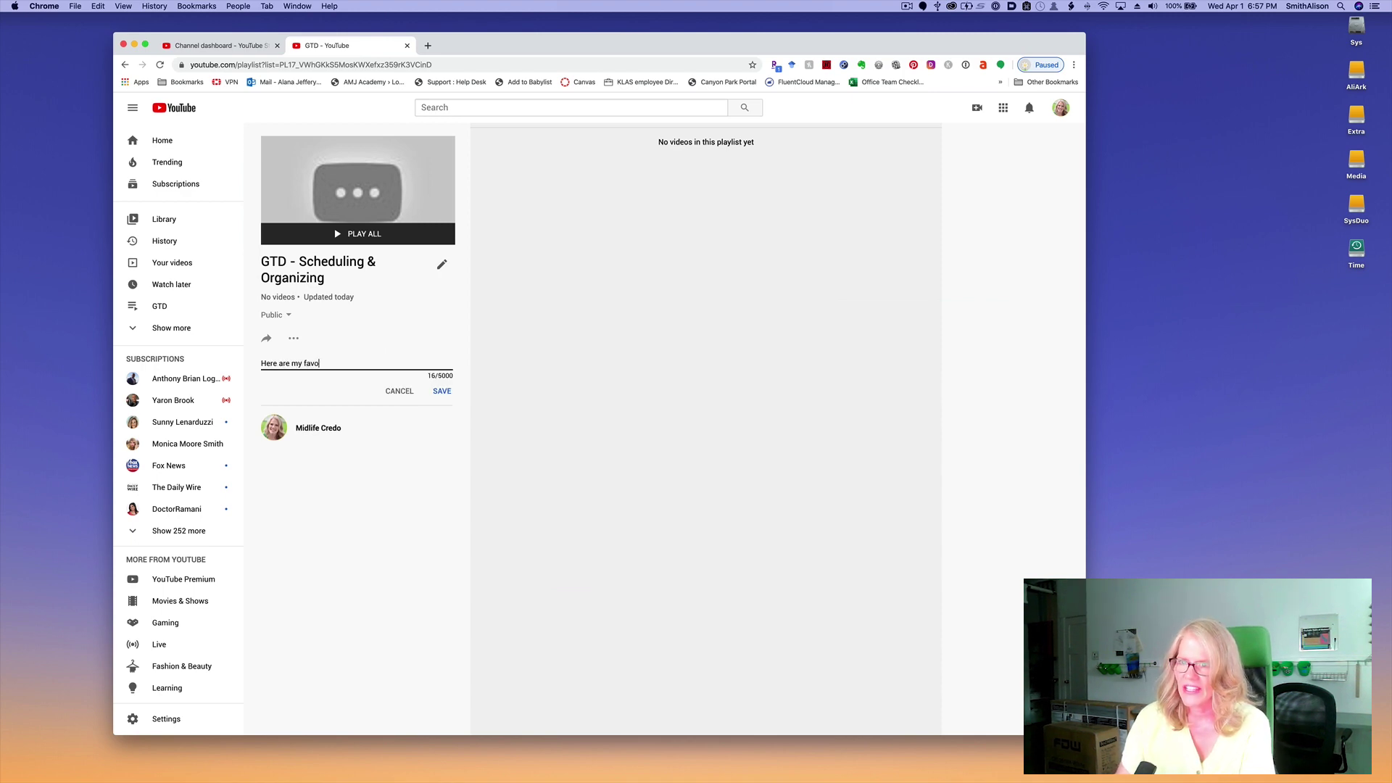
{"action": "type", "text": "rite"}
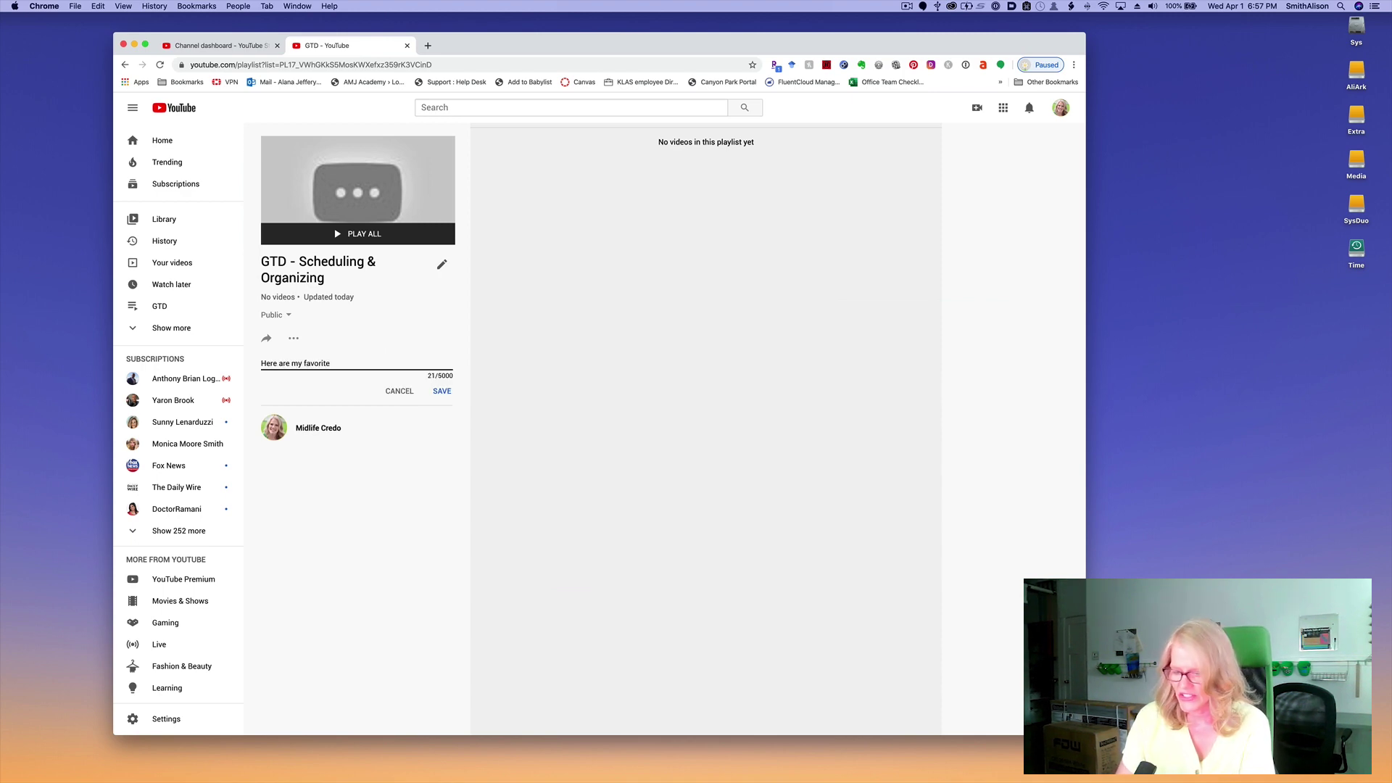
{"action": "type", "text": " GTD vid"}
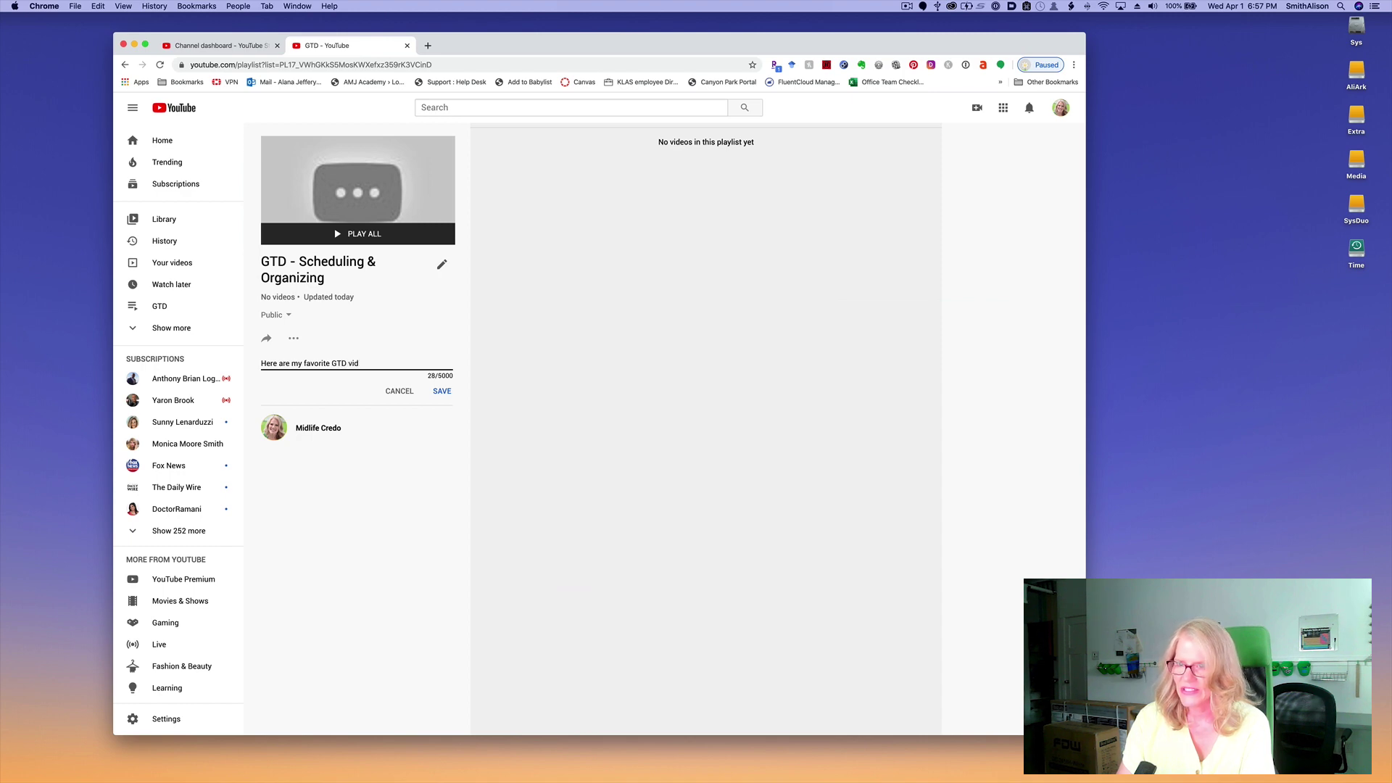
{"action": "type", "text": "eeos."}
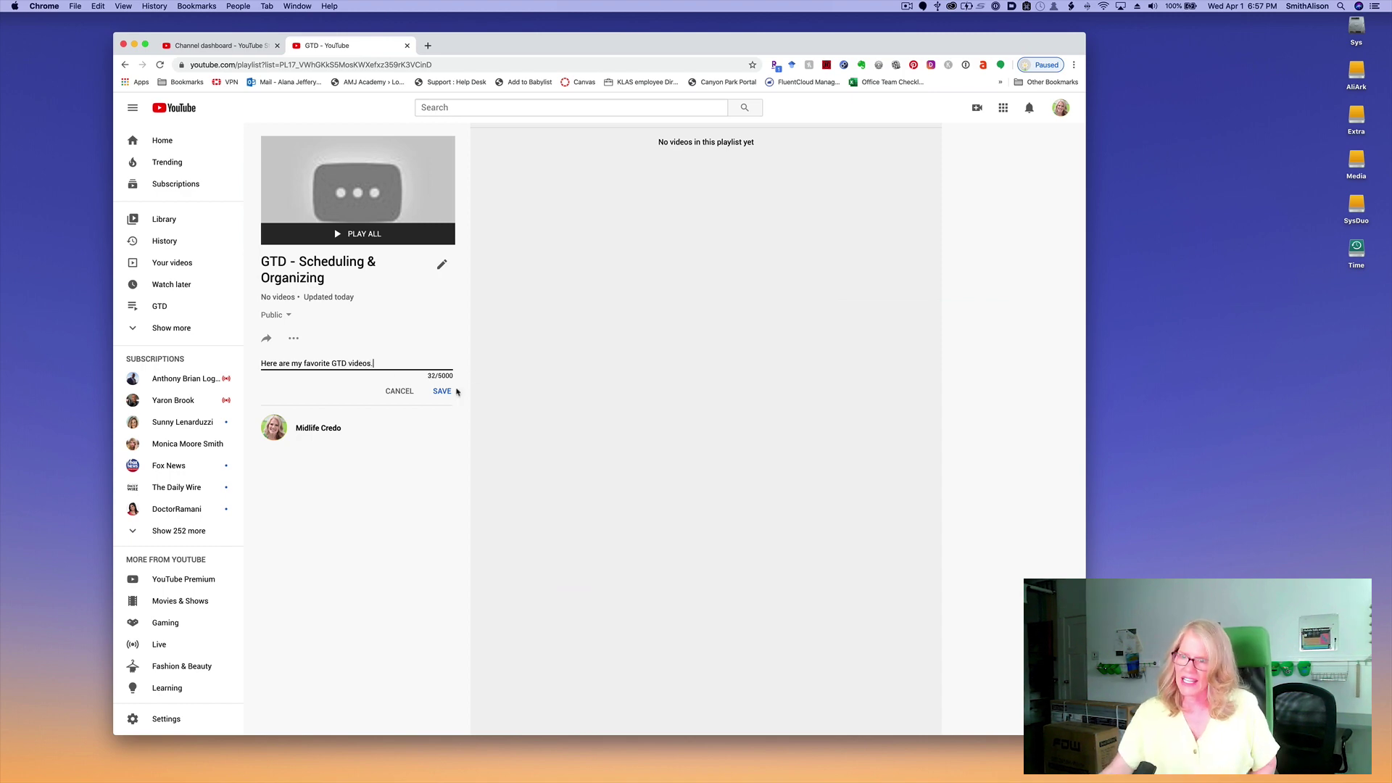
{"action": "left_click", "coordinate": [441, 392]}
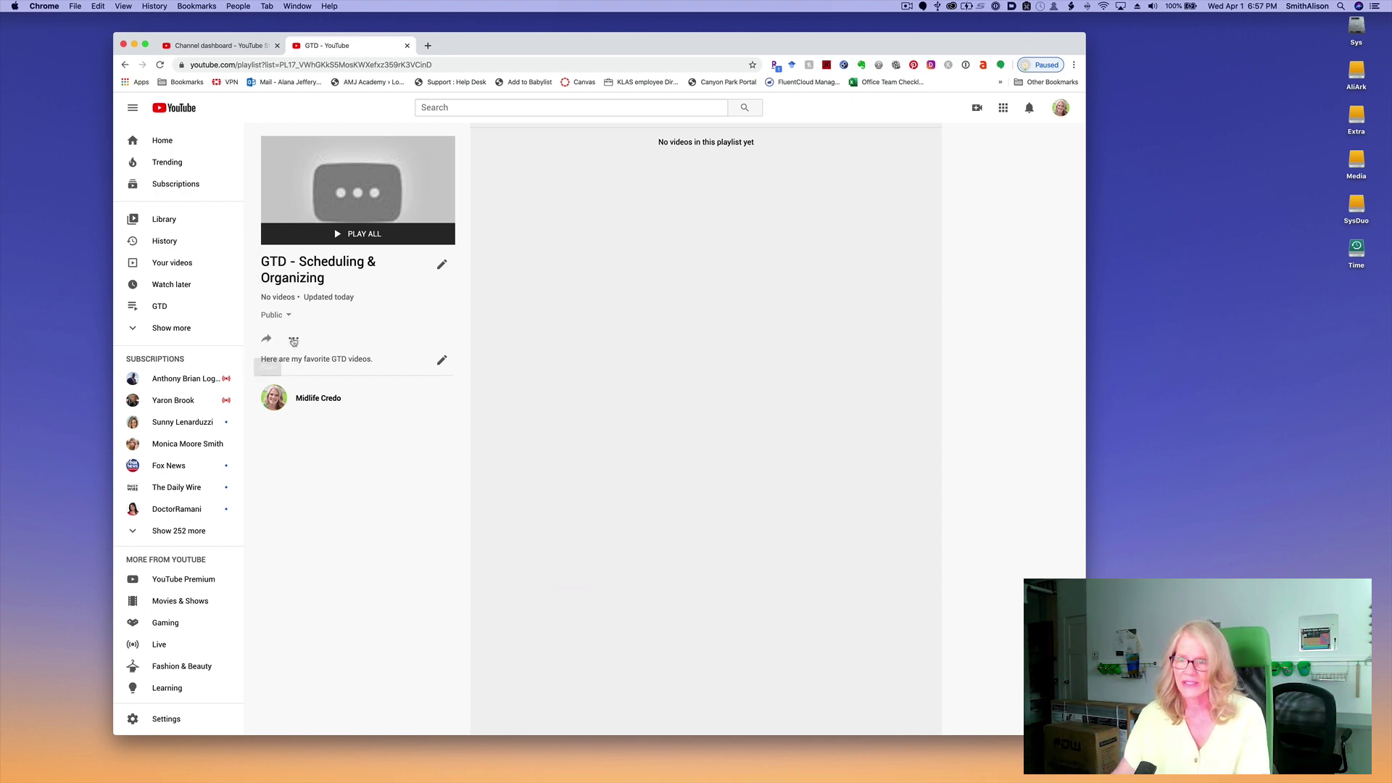
Open Playlist Settings from the playlist's '...' menu and show the advanced settings.
{"action": "left_click", "coordinate": [293, 341]}
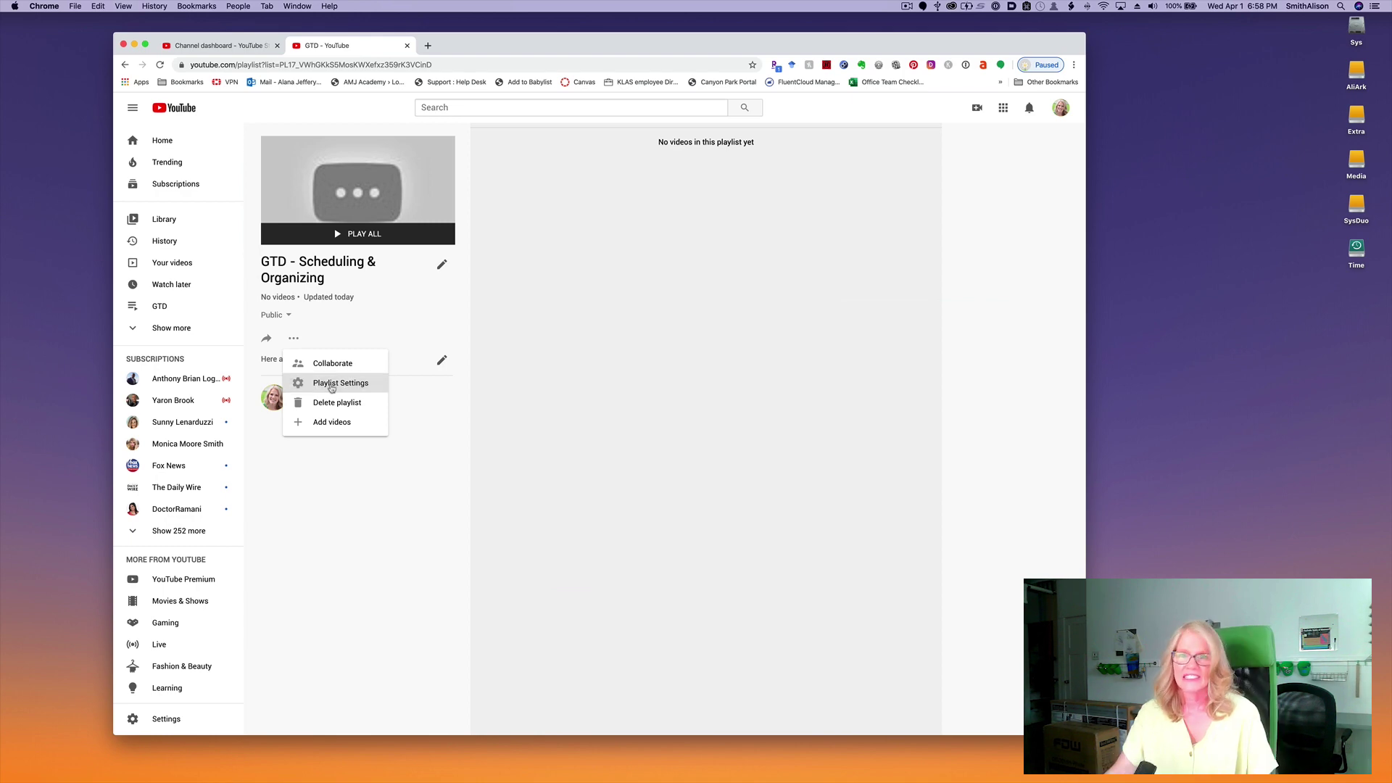
{"action": "left_click", "coordinate": [331, 388]}
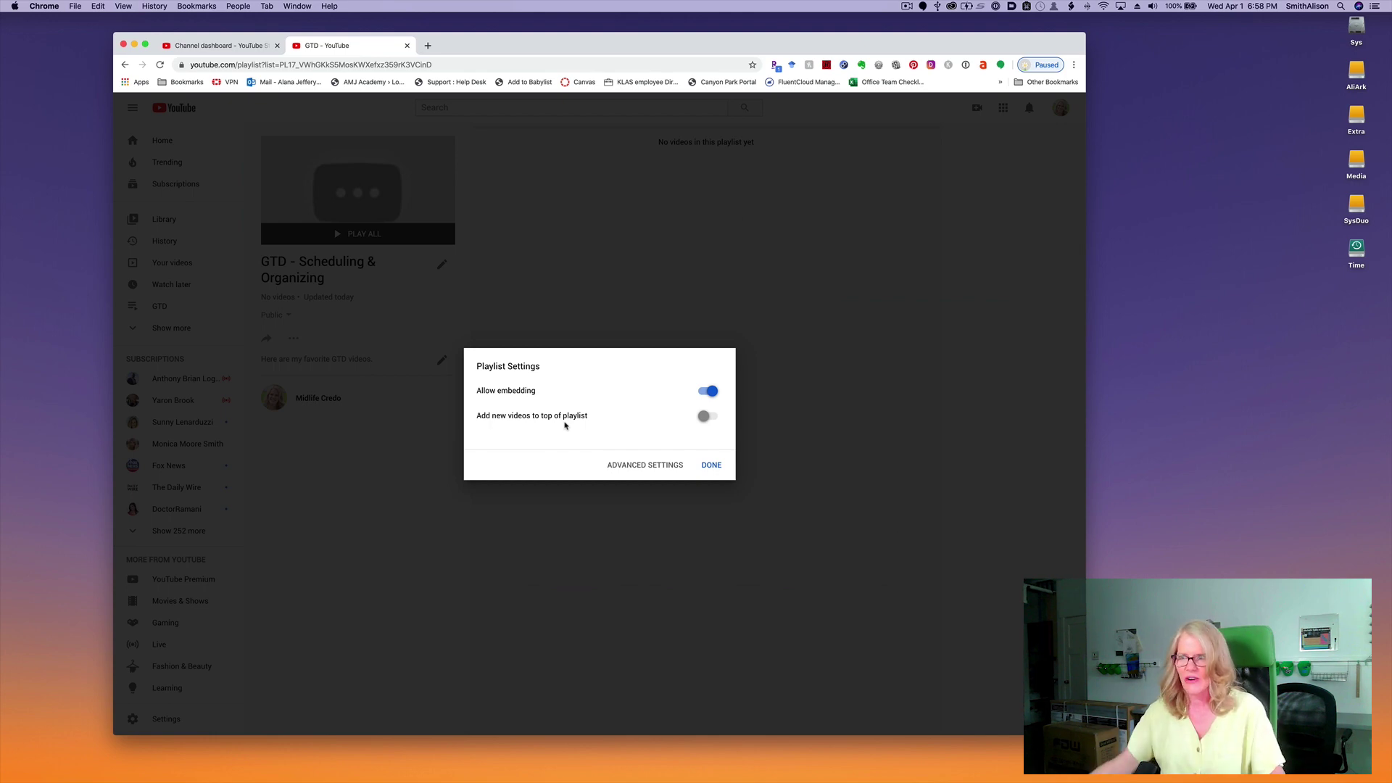
{"action": "left_click", "coordinate": [642, 466]}
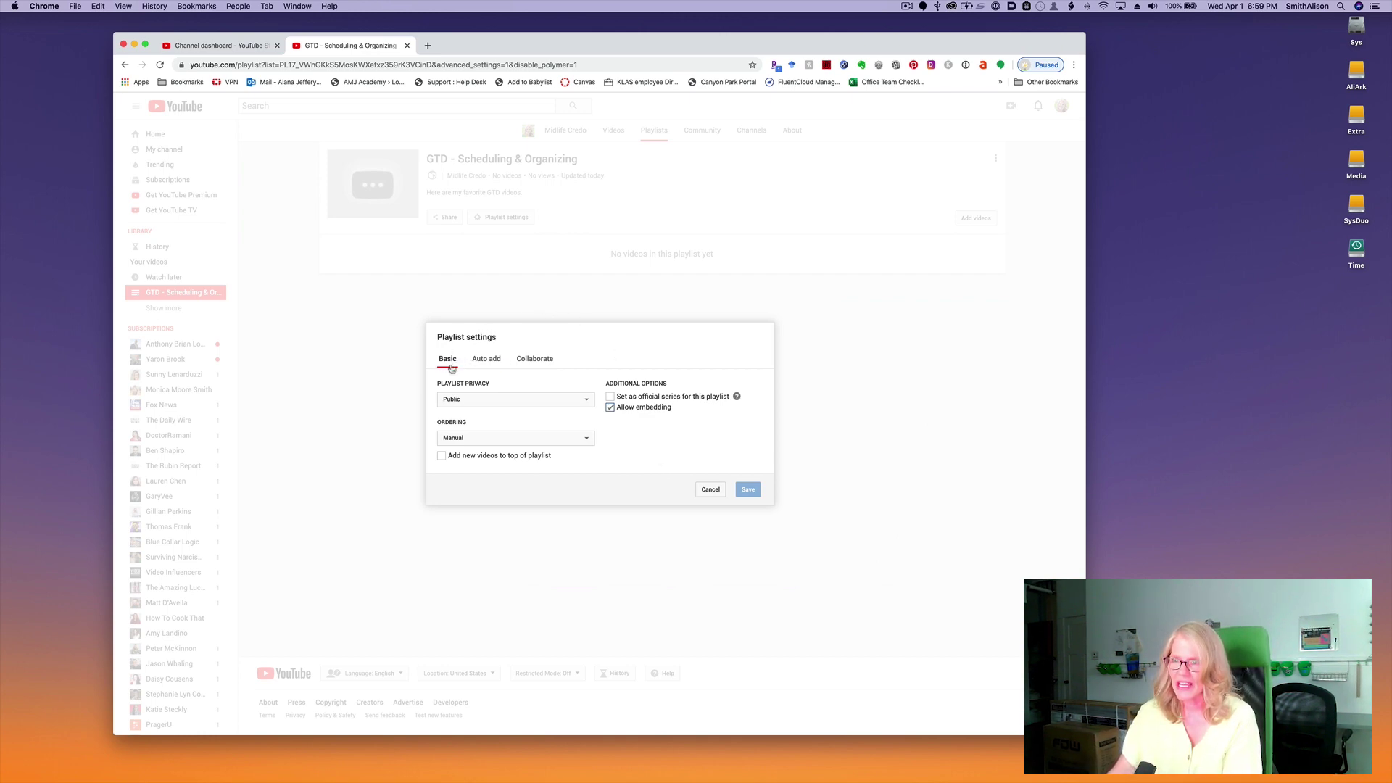
{"action": "left_click", "coordinate": [587, 401]}
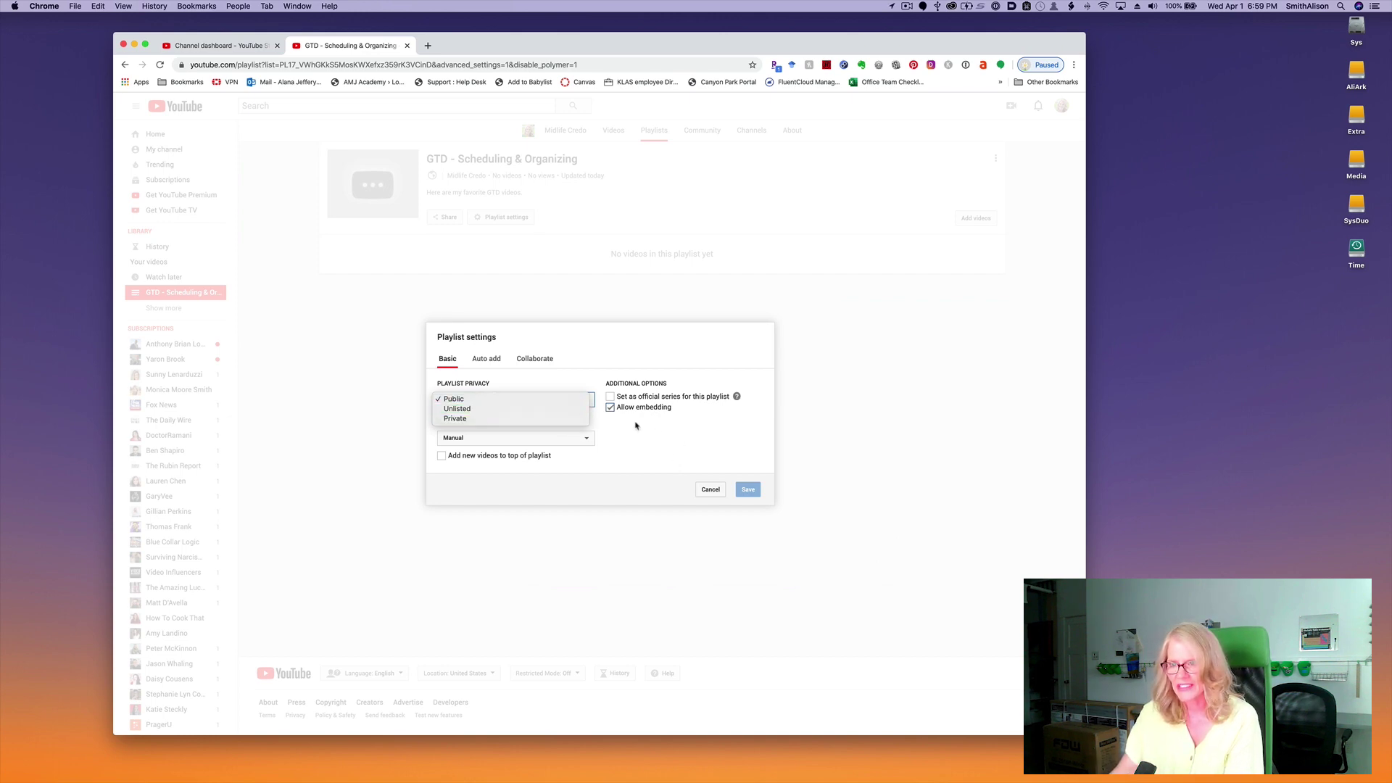
{"action": "left_click", "coordinate": [657, 441]}
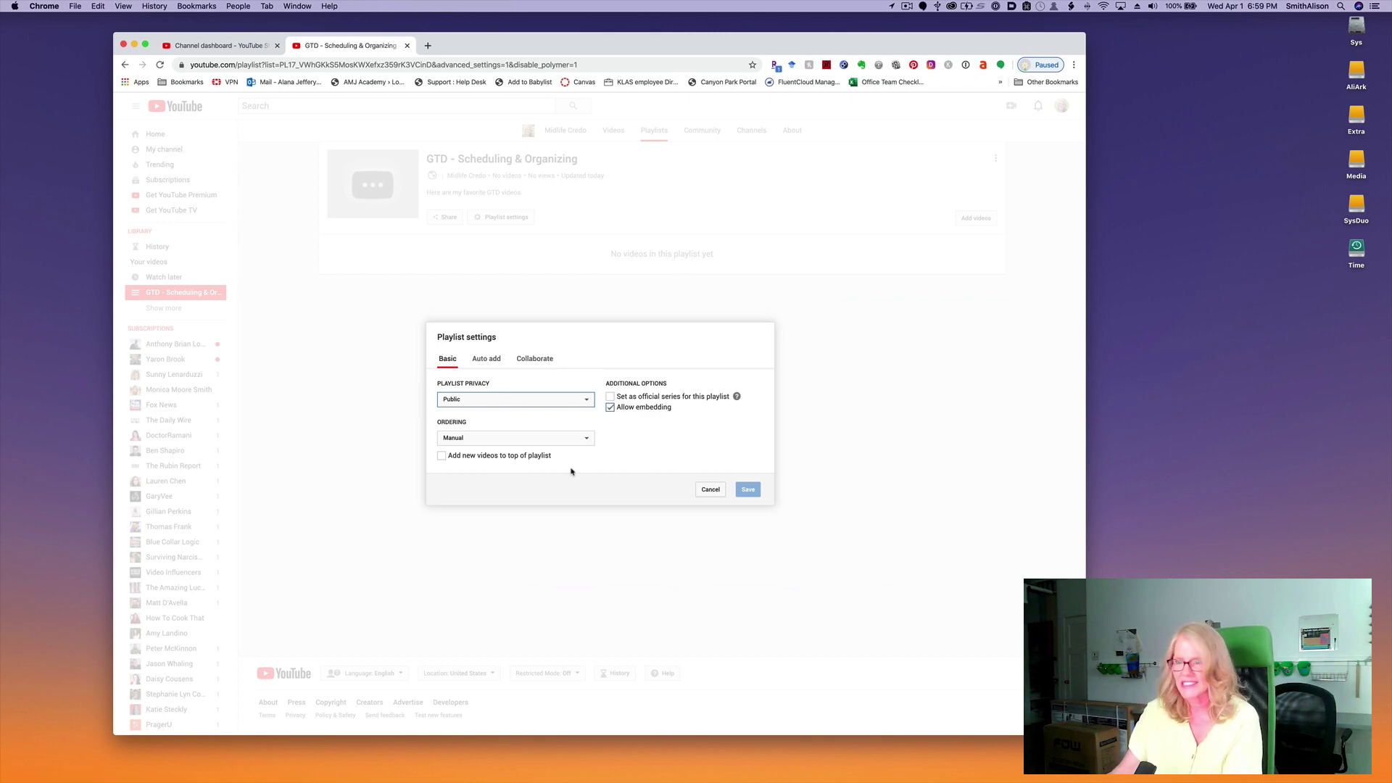
{"action": "key", "text": "Tab"}
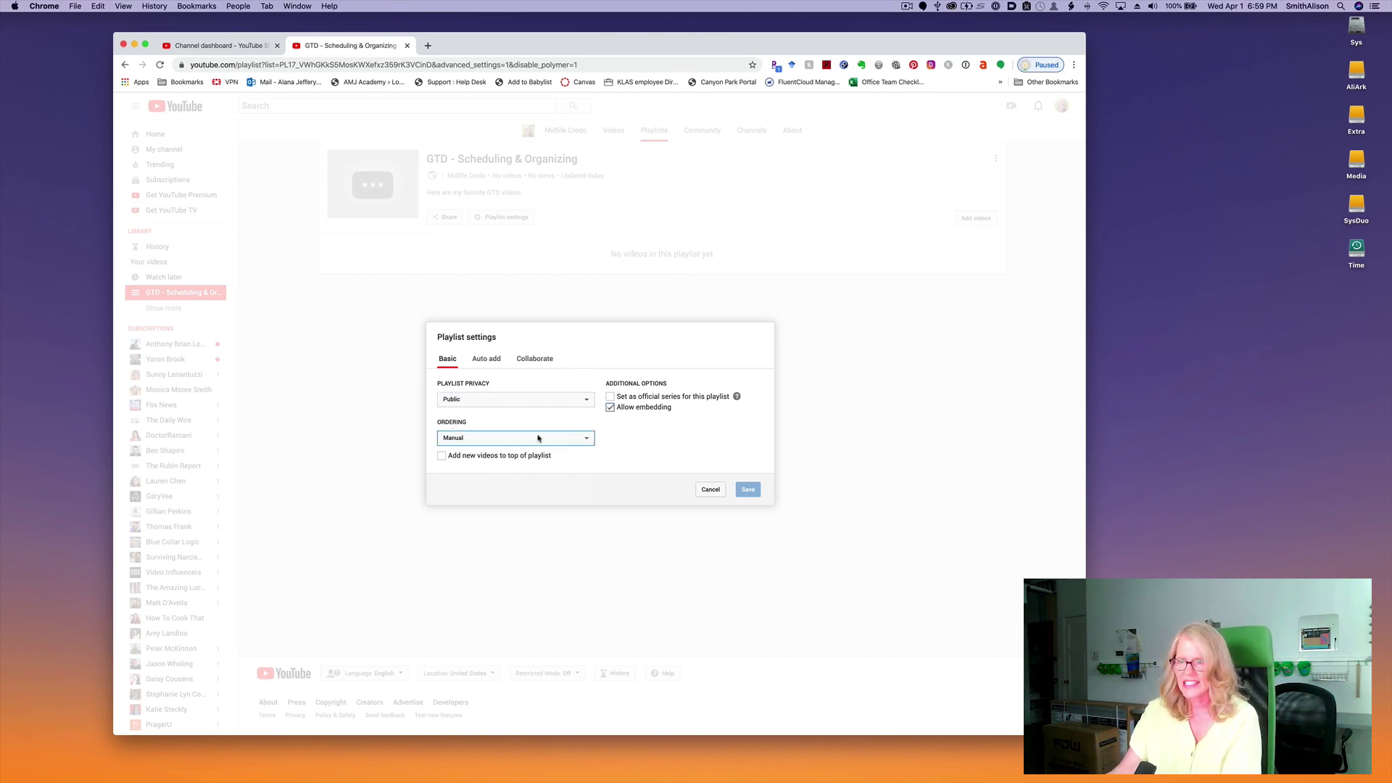
{"action": "left_click", "coordinate": [588, 441]}
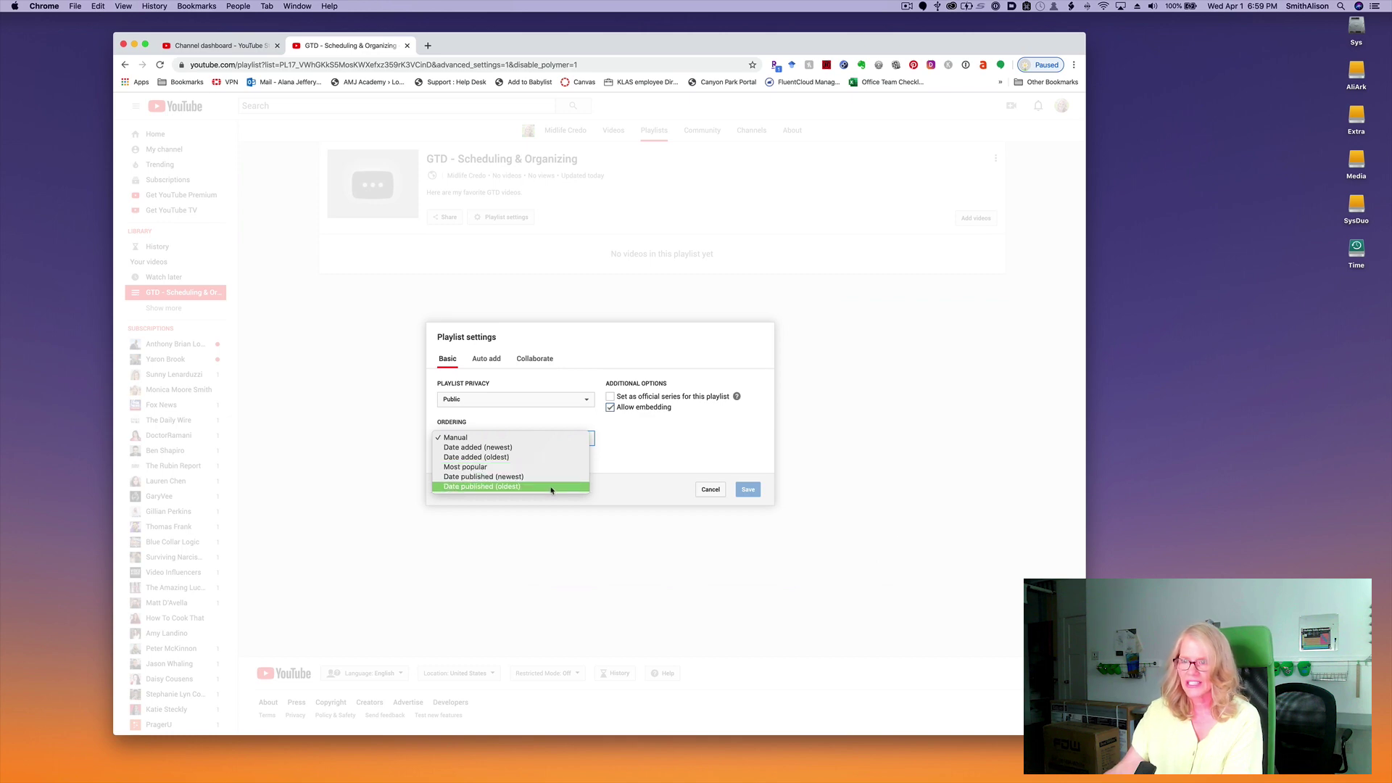
{"action": "left_click", "coordinate": [643, 455]}
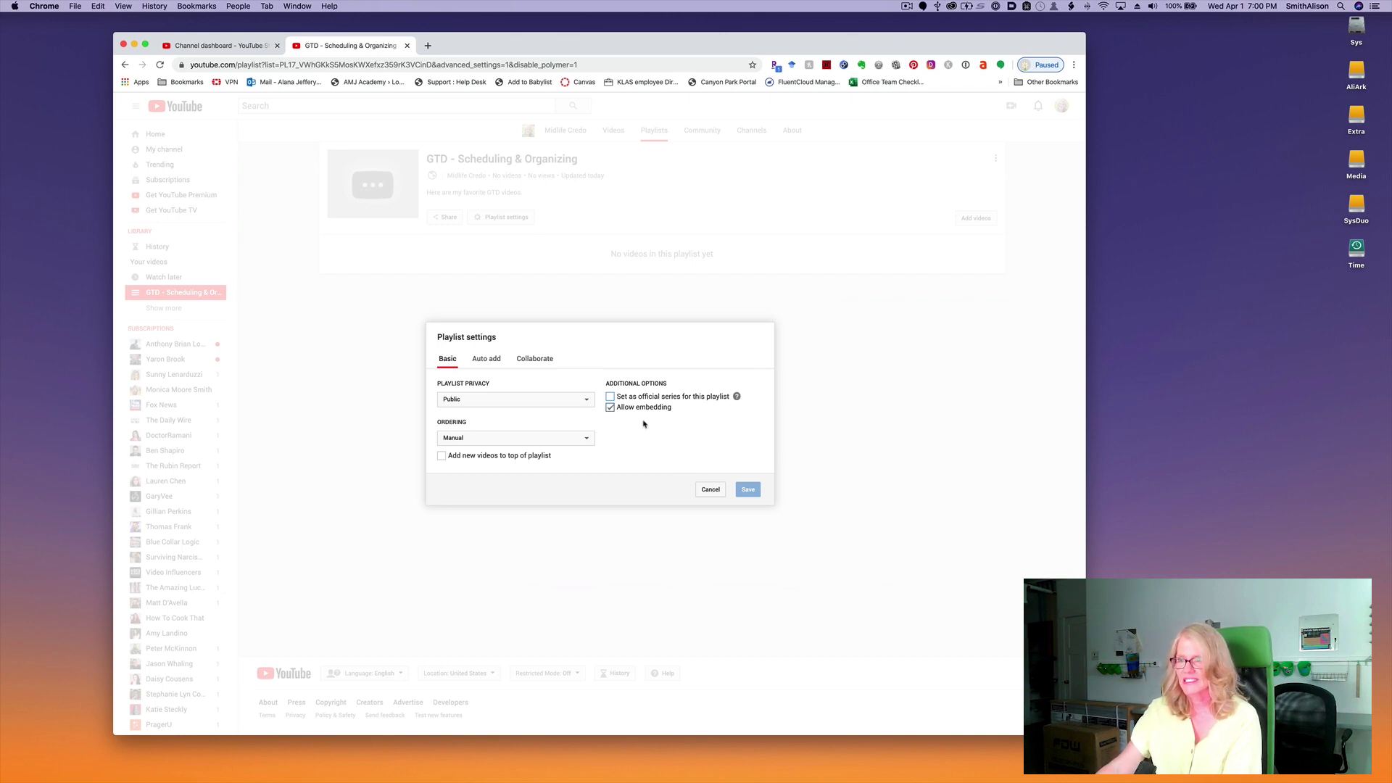
{"action": "left_click", "coordinate": [610, 408]}
{"action": "left_click", "coordinate": [610, 407]}
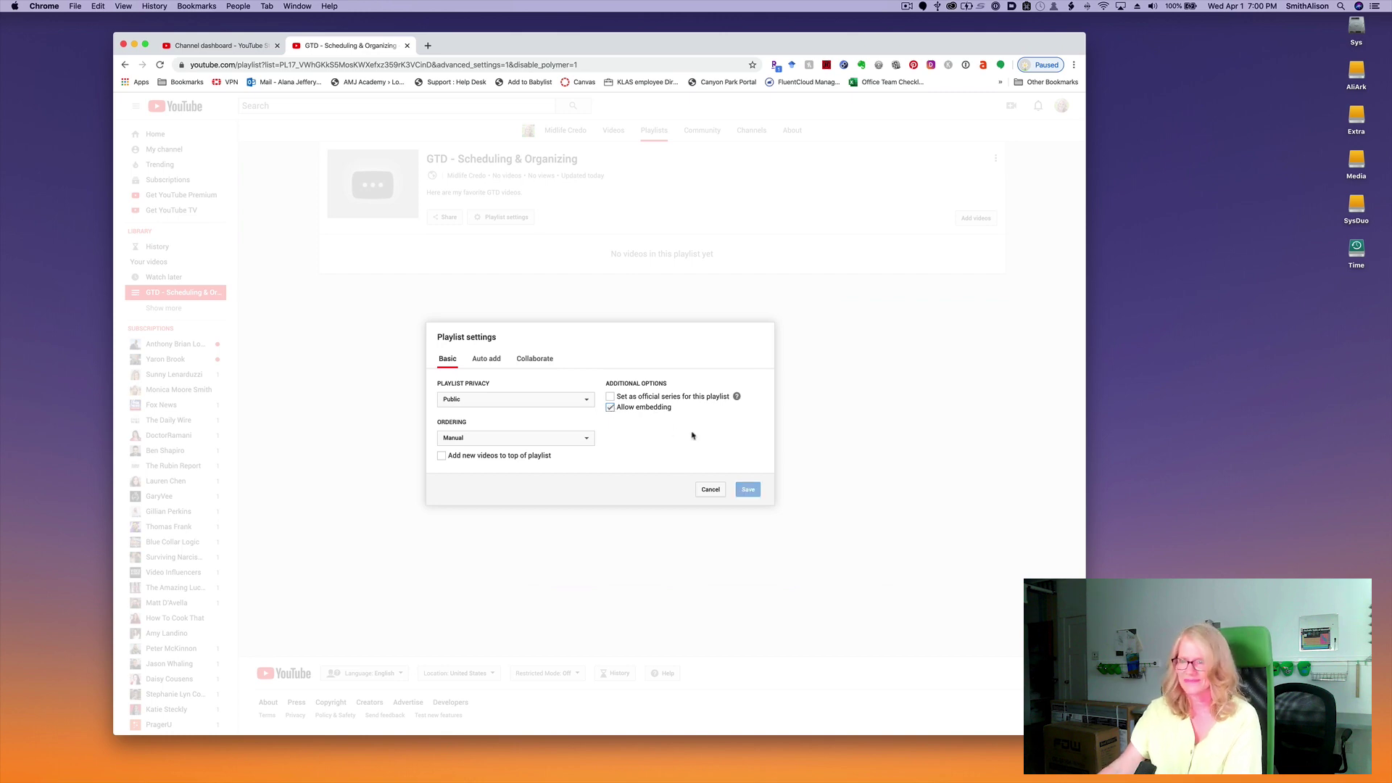
On the Auto add tab, add a rule left on 'Title contains' with no value.
{"action": "left_click", "coordinate": [480, 358]}
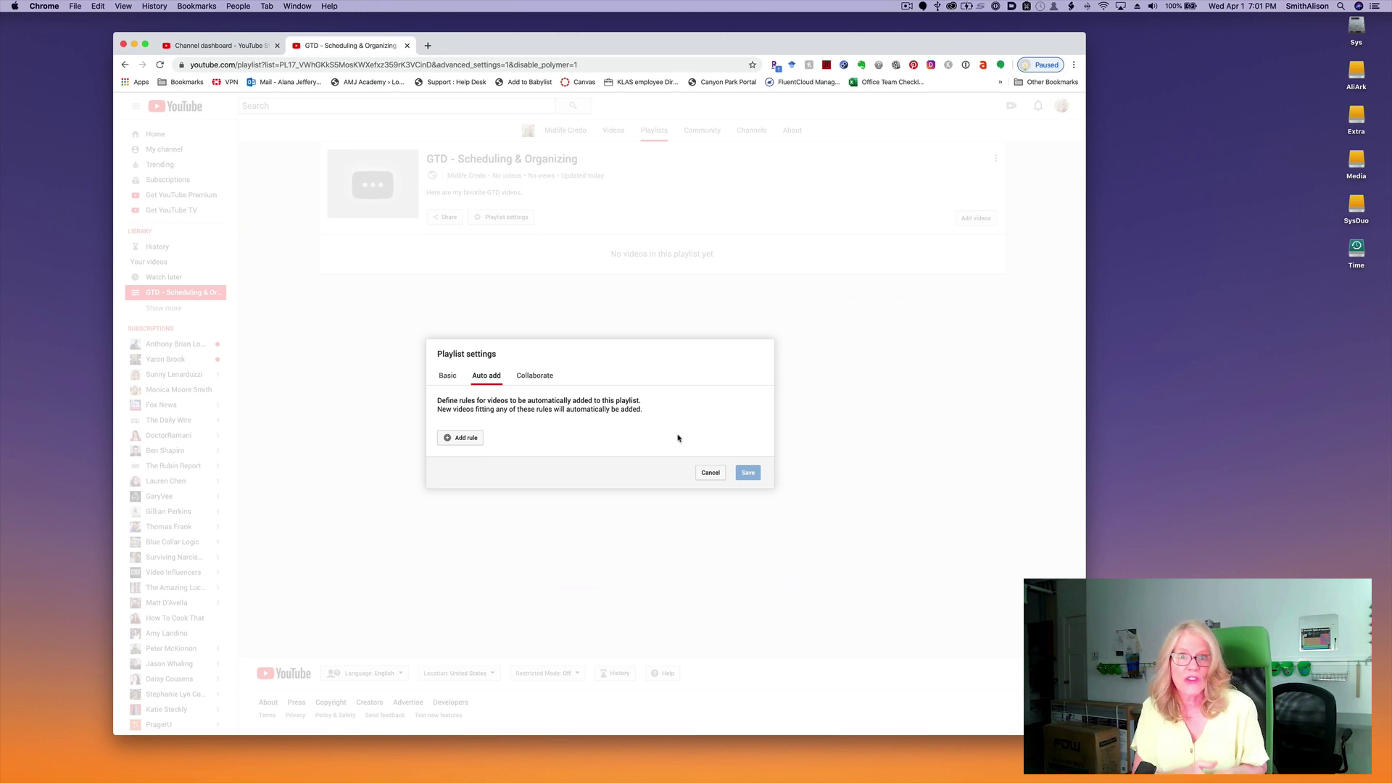
{"action": "left_click", "coordinate": [472, 440]}
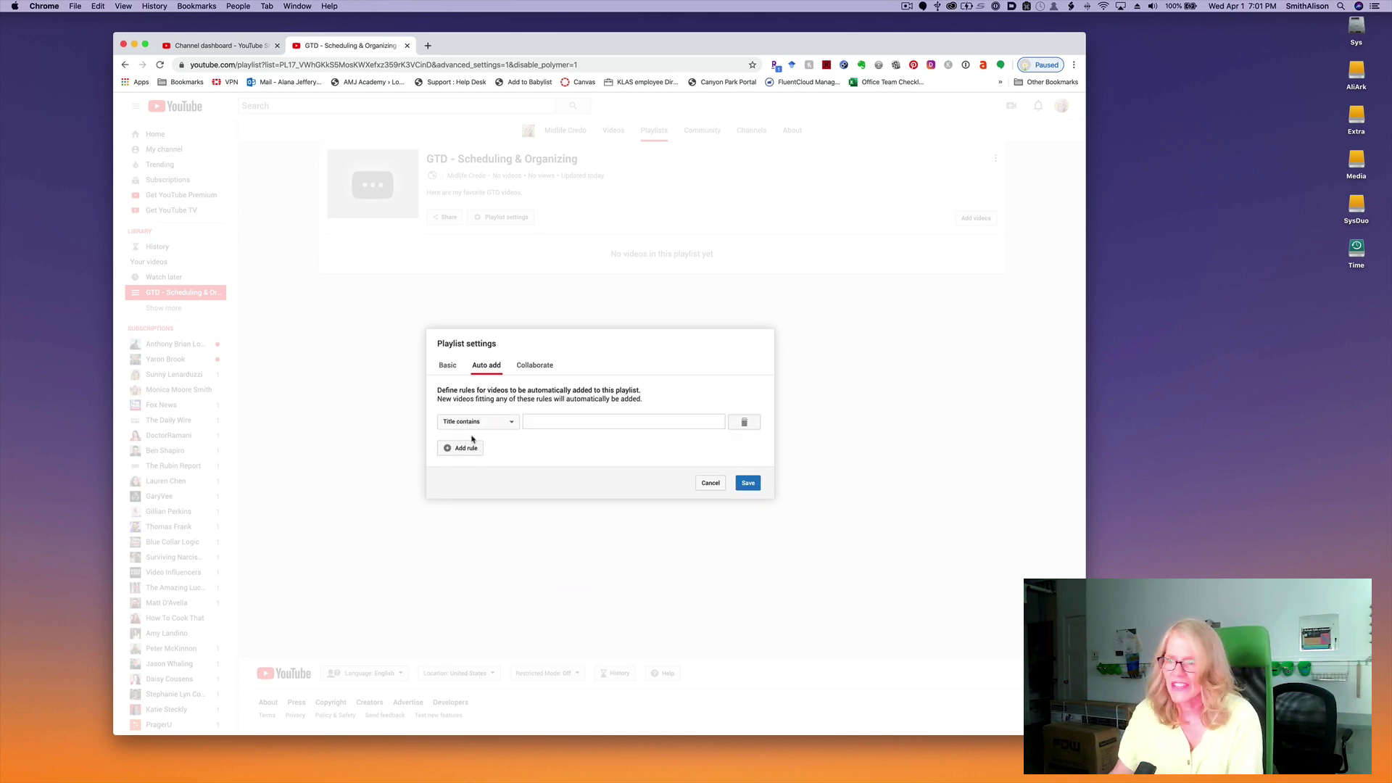
{"action": "left_click", "coordinate": [513, 425]}
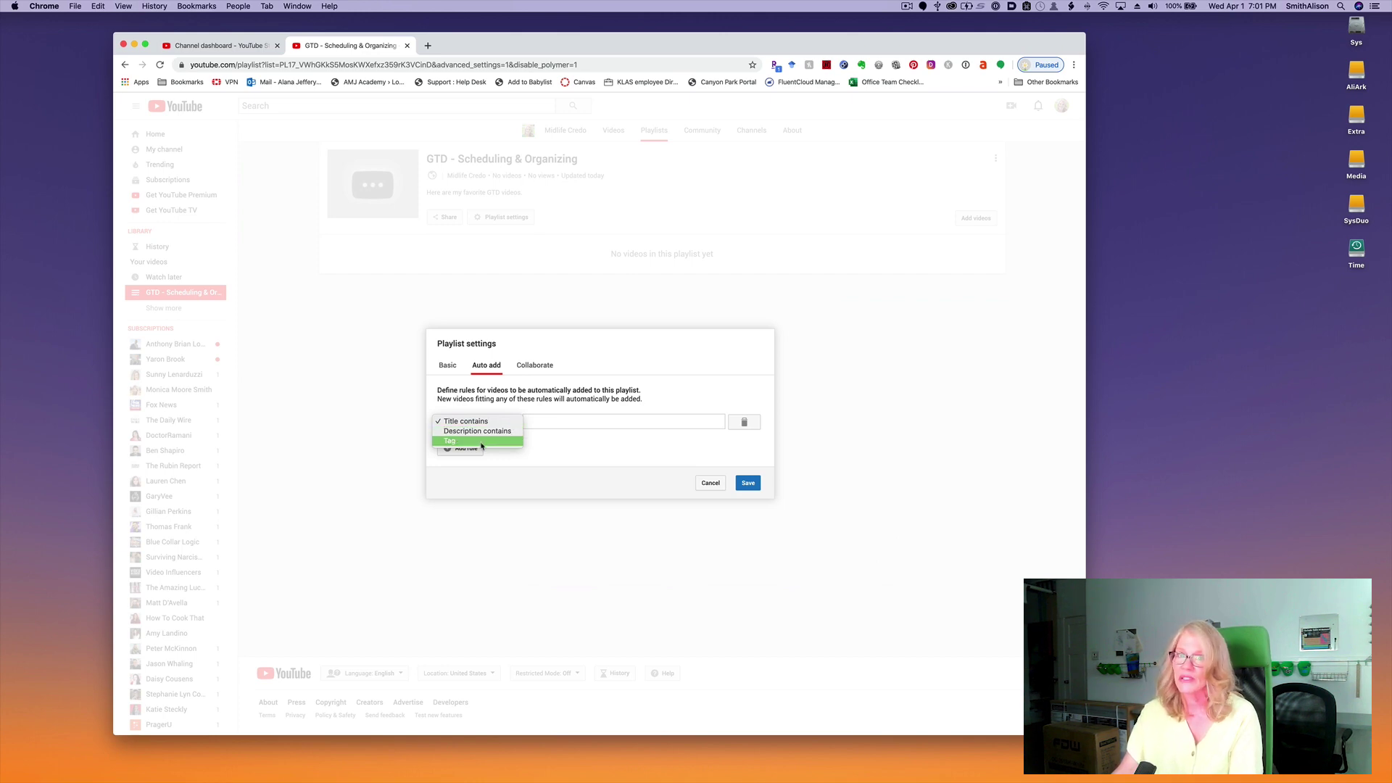
{"action": "left_click", "coordinate": [622, 445]}
{"action": "left_click", "coordinate": [556, 374]}
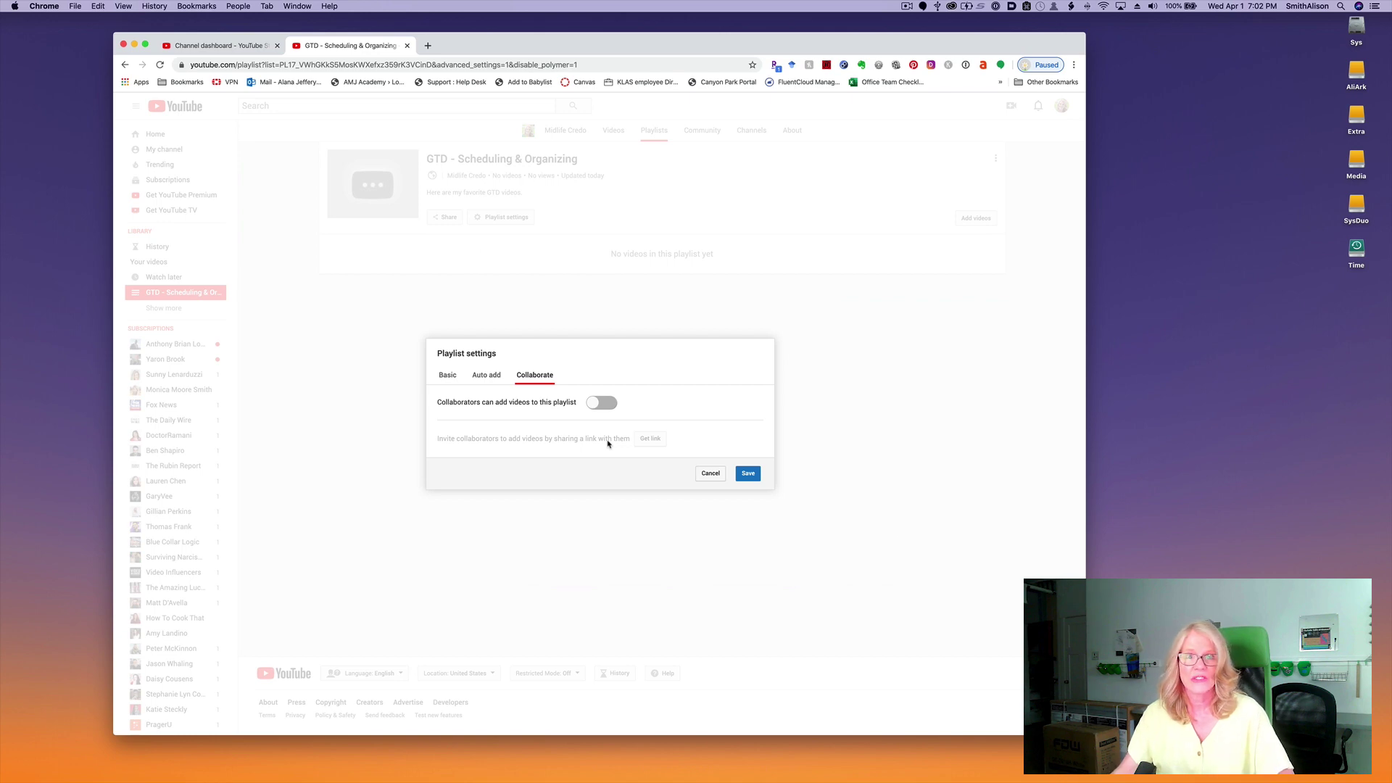
Toggle collaboration on and back off, save, and close the playlist settings.
{"action": "left_click", "coordinate": [603, 403]}
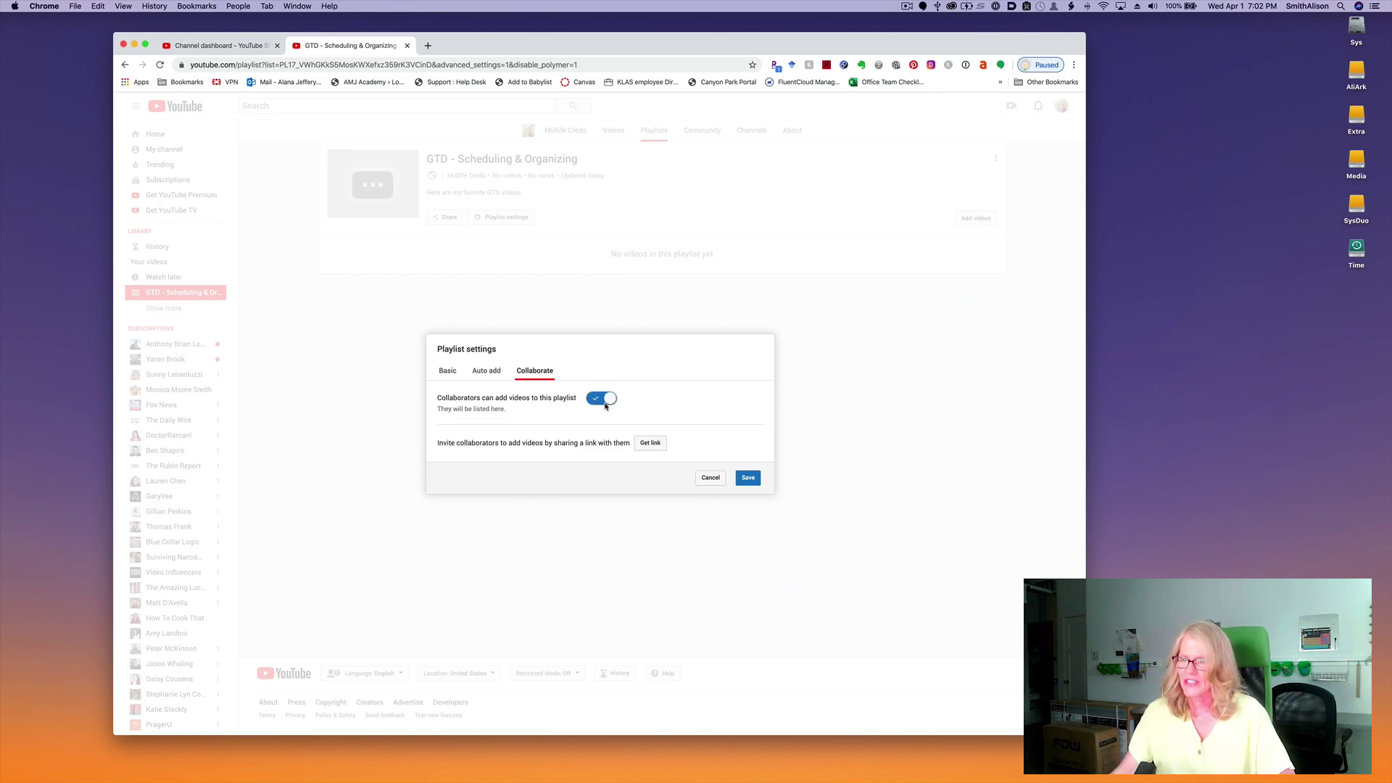
{"action": "left_click", "coordinate": [651, 443]}
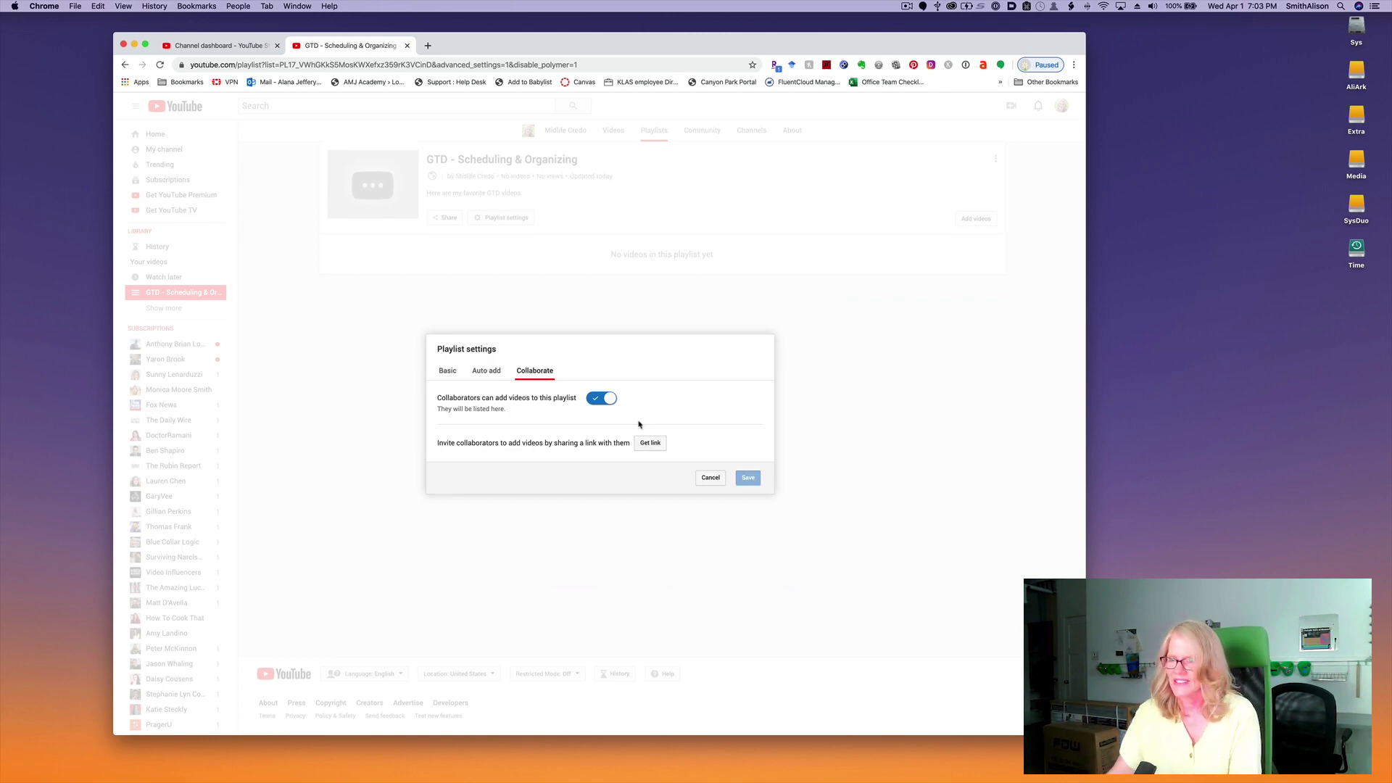
{"action": "left_click", "coordinate": [603, 399]}
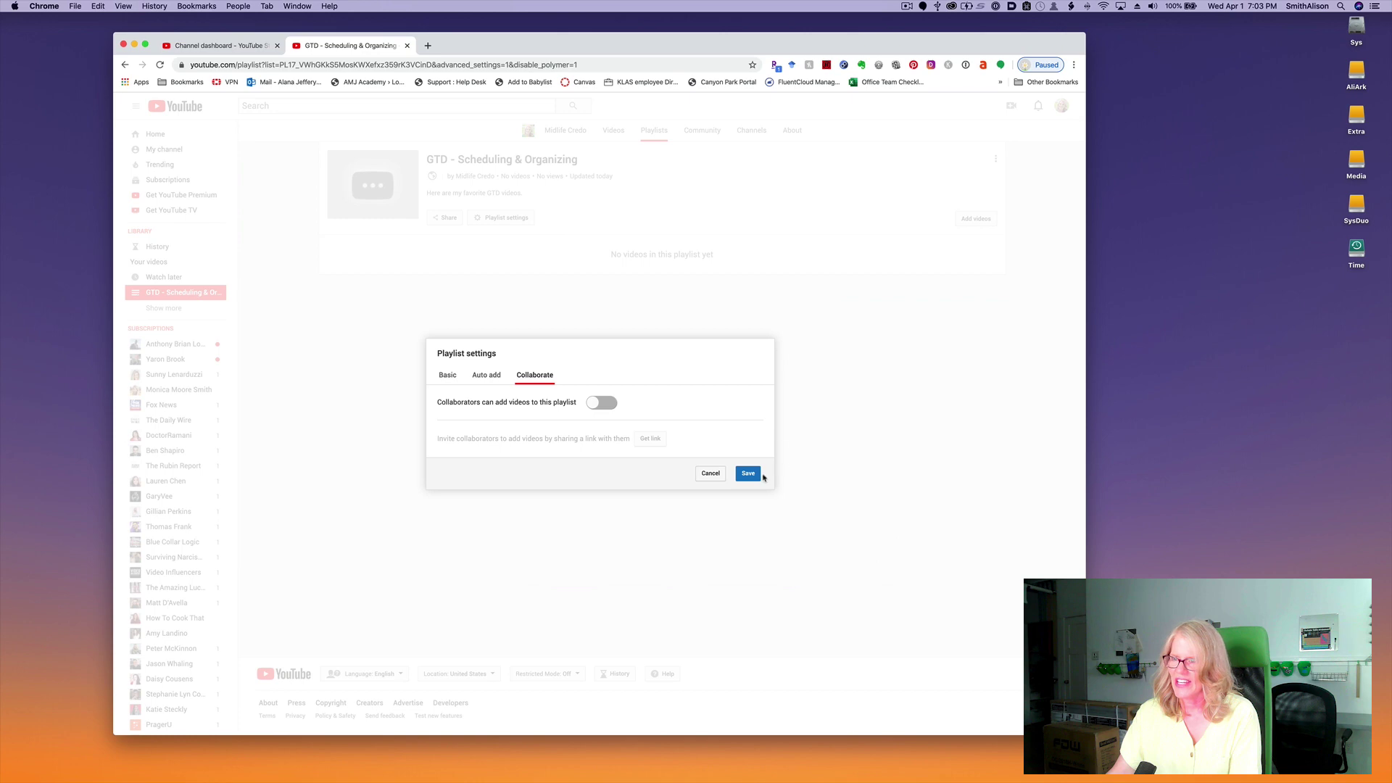
{"action": "left_click", "coordinate": [748, 477]}
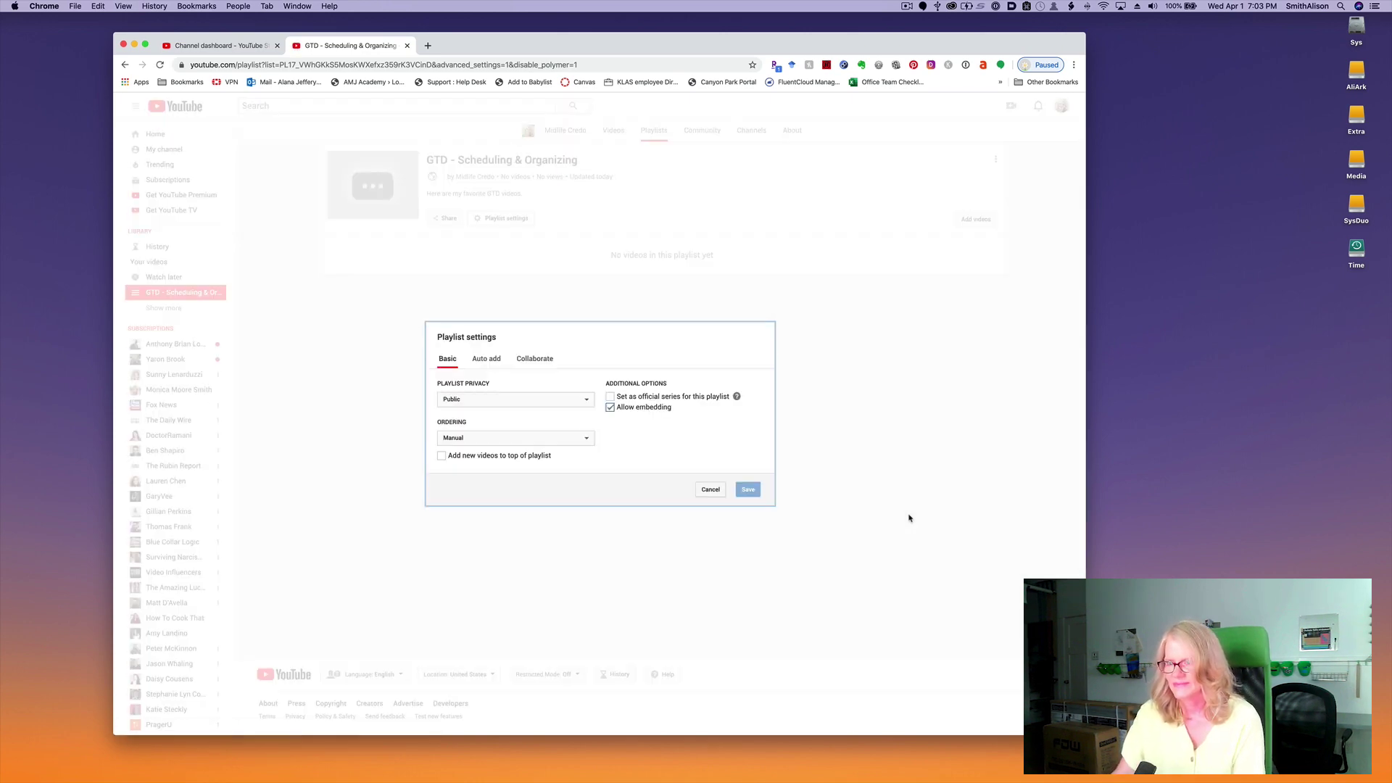
{"action": "left_click", "coordinate": [709, 491]}
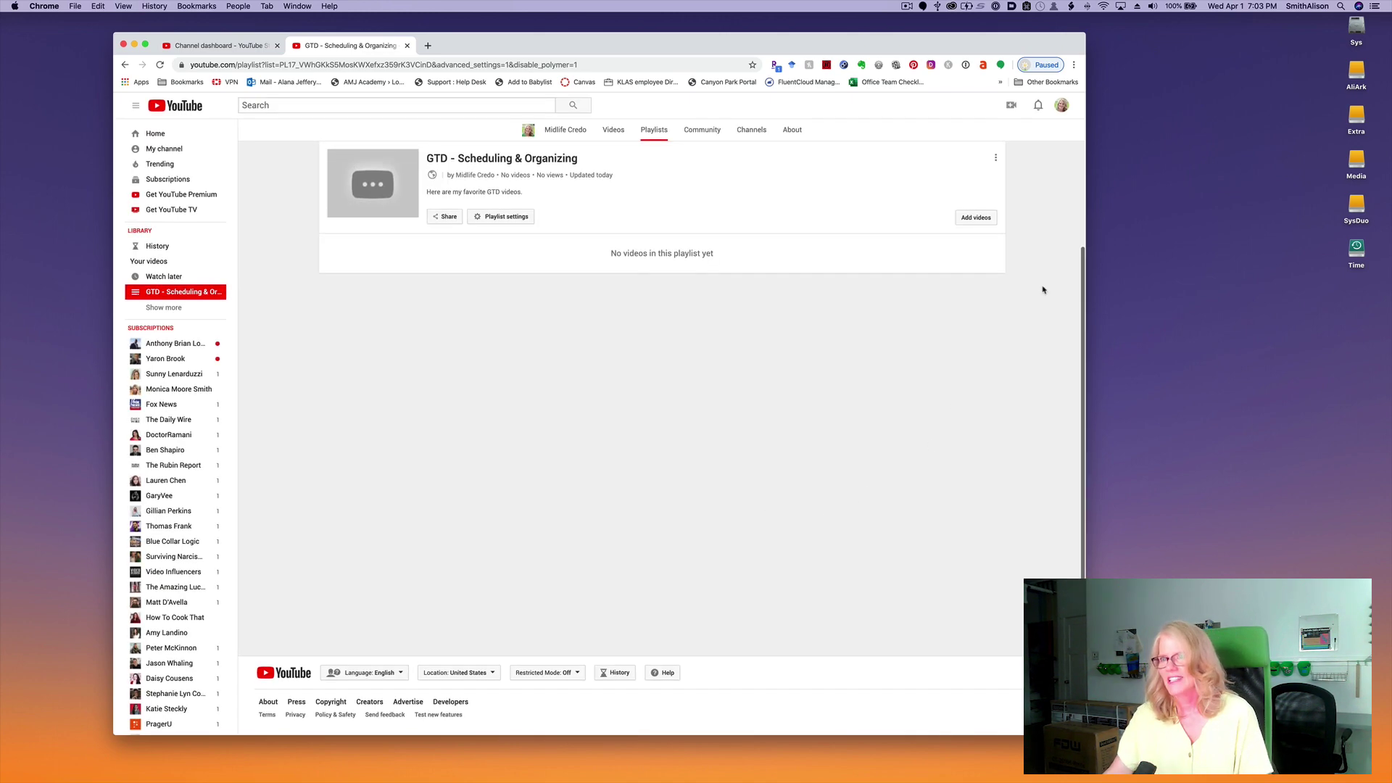
{"action": "left_click", "coordinate": [981, 220]}
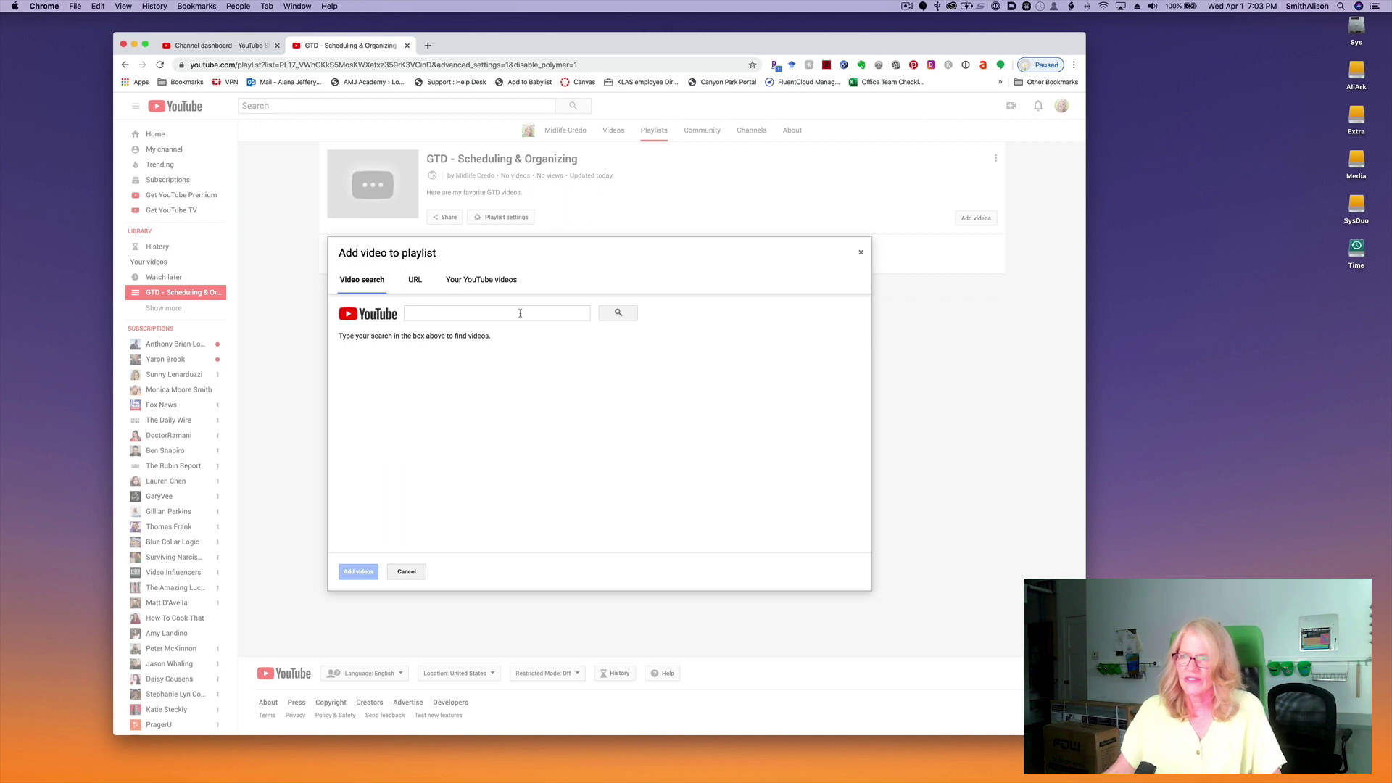
Search 'Getting things done' and add the animated GTD book summary video to the playlist.
{"action": "left_click", "coordinate": [465, 309]}
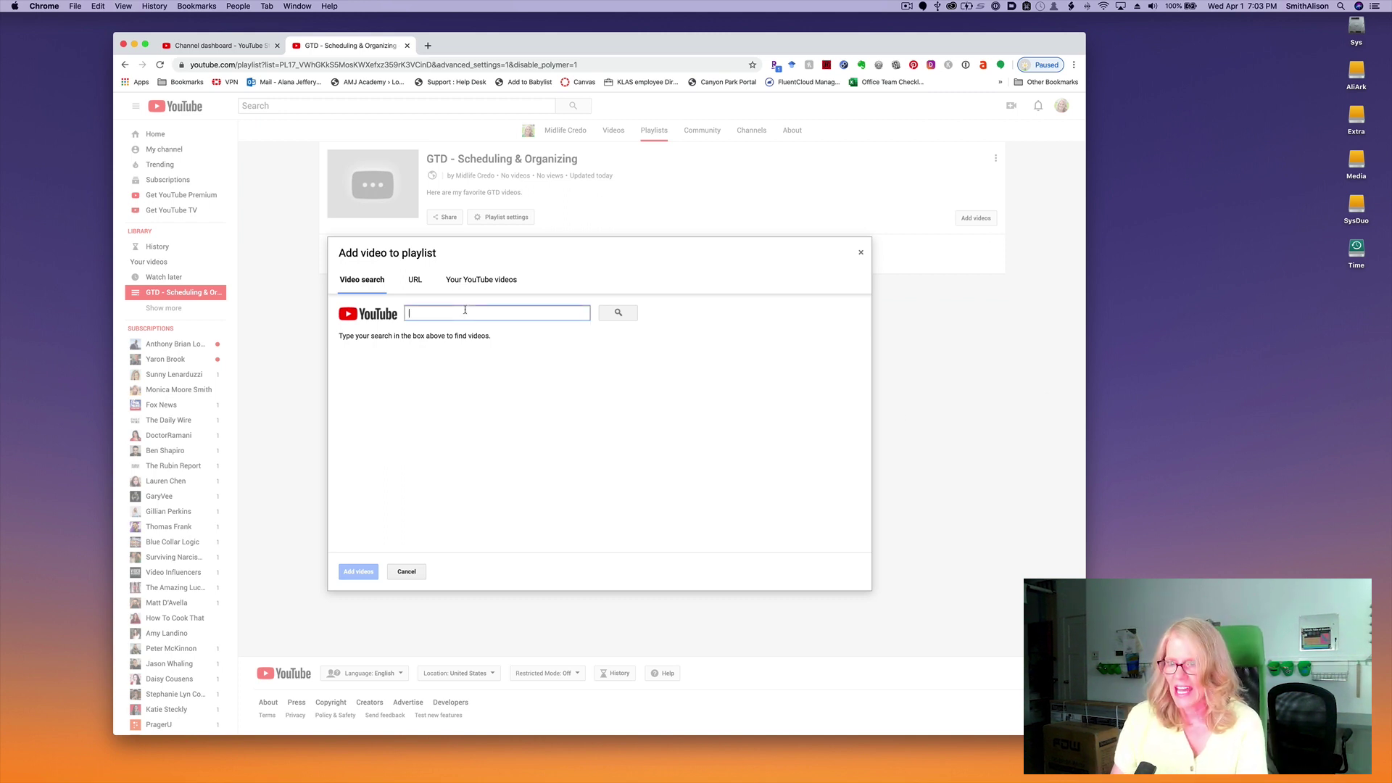
{"action": "type", "text": "Getting"}
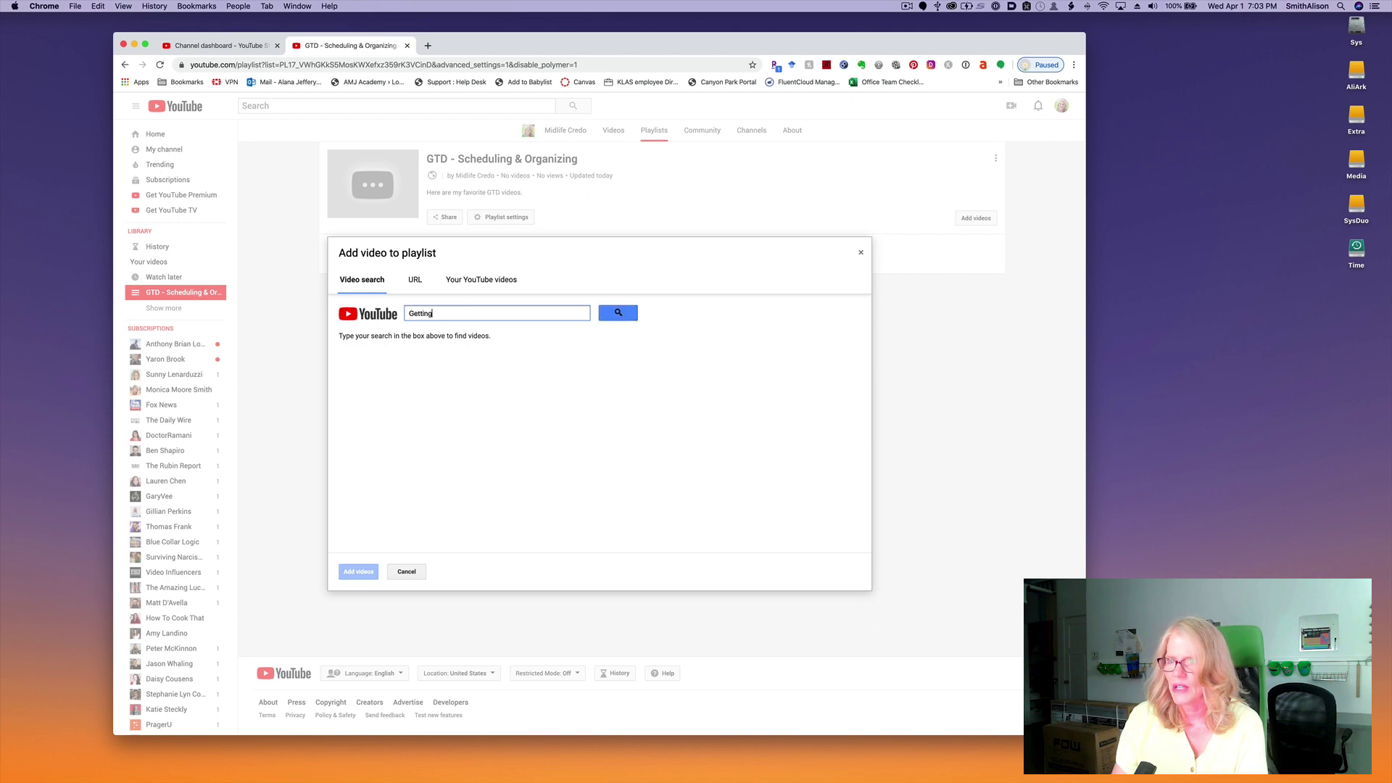
{"action": "type", "text": " things done"}
{"action": "key", "text": "Return"}
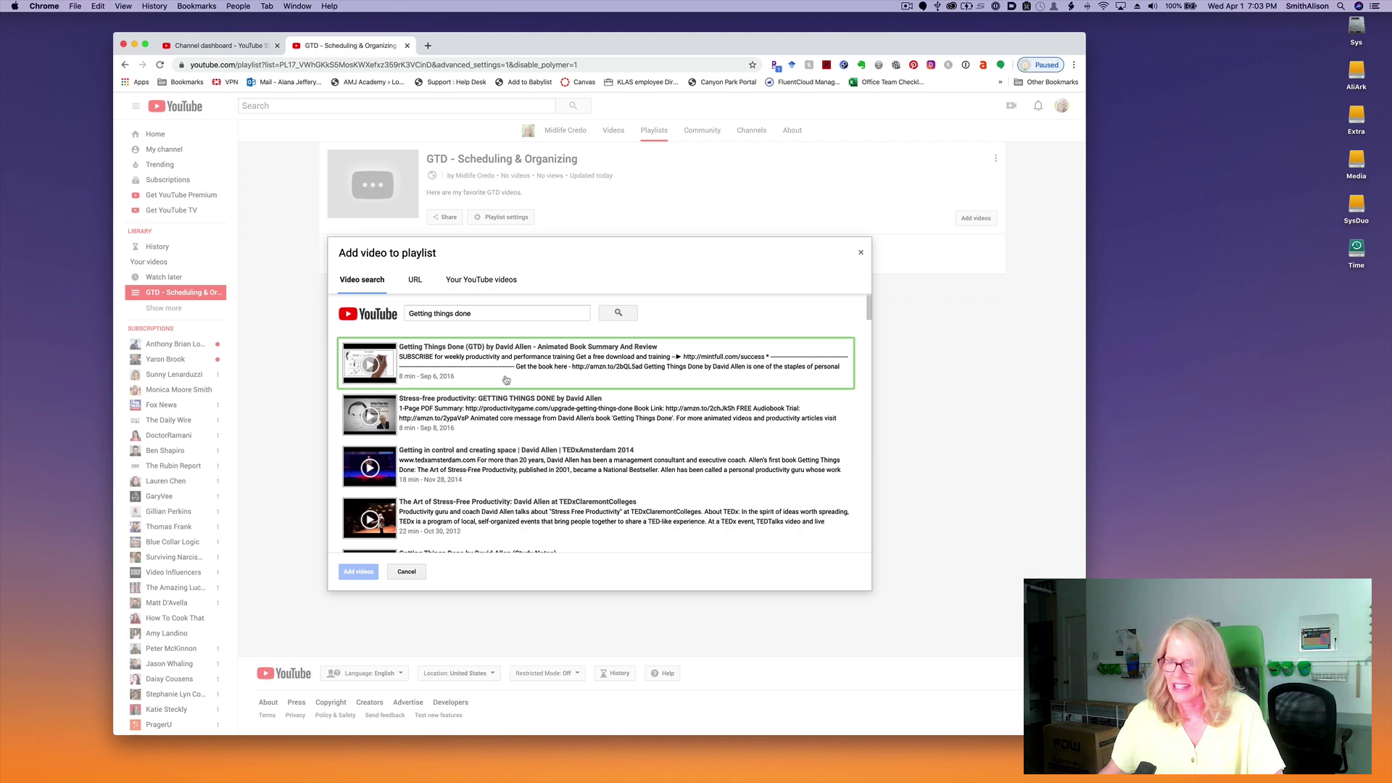
{"action": "left_click", "coordinate": [481, 360]}
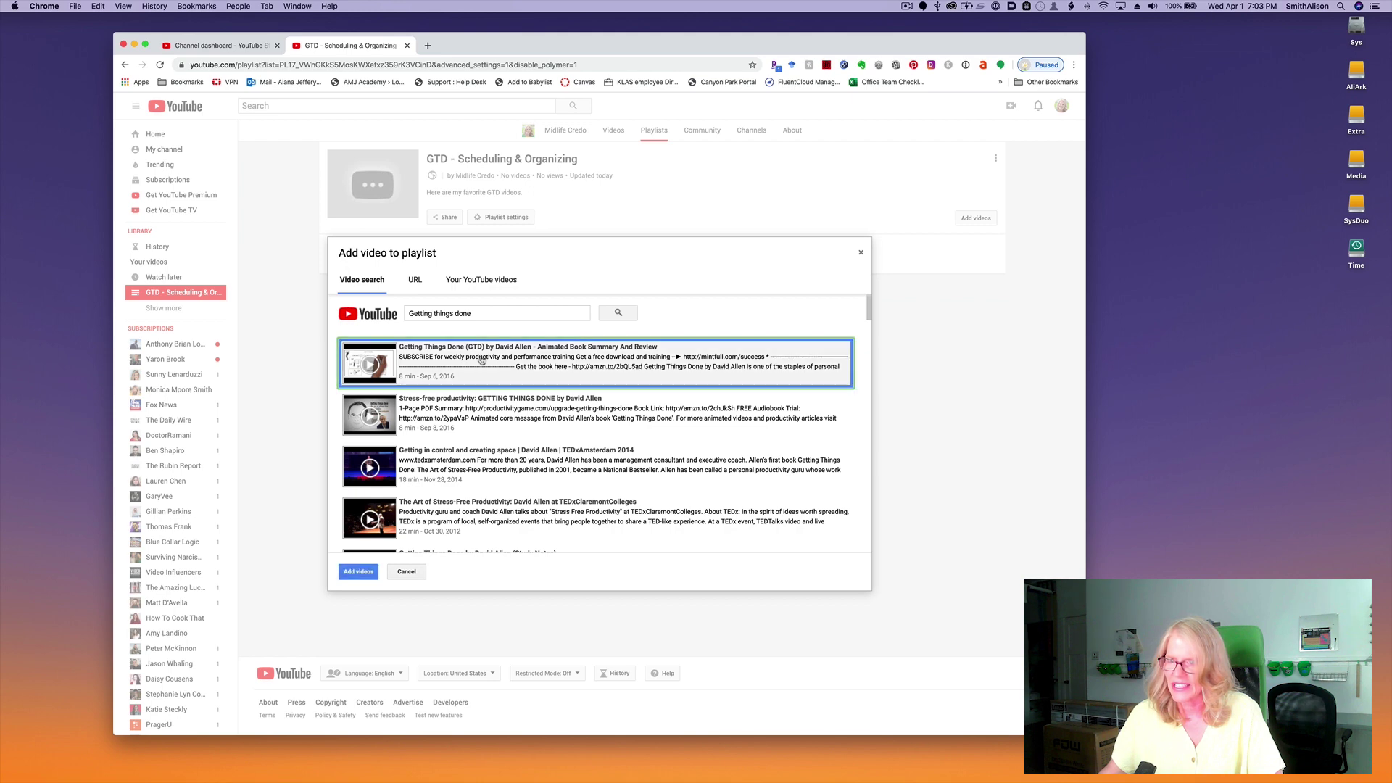
{"action": "left_click", "coordinate": [356, 572]}
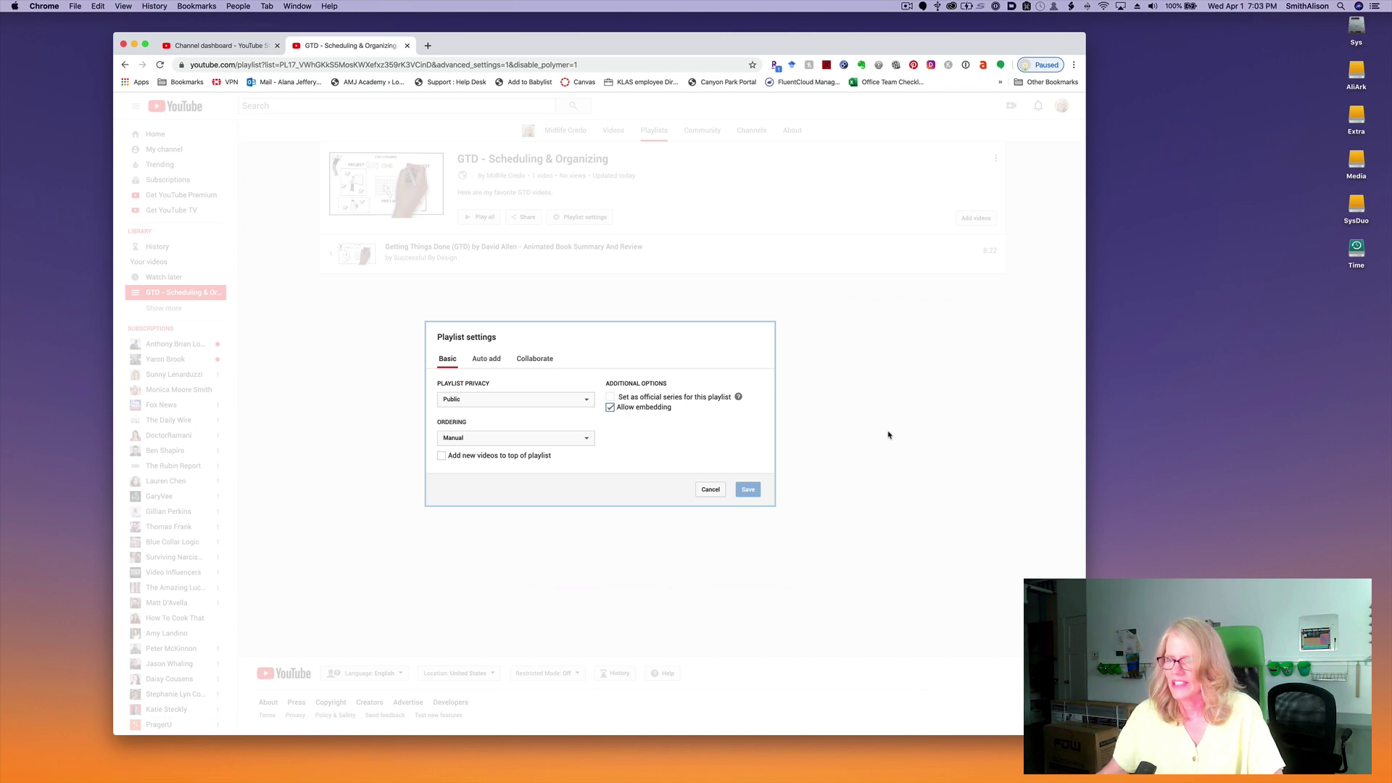
{"action": "left_click", "coordinate": [710, 491]}
Add 'GTD® Inbox Processing with David Allen' by pasting its link on the URL tab.
{"action": "left_click", "coordinate": [976, 217]}
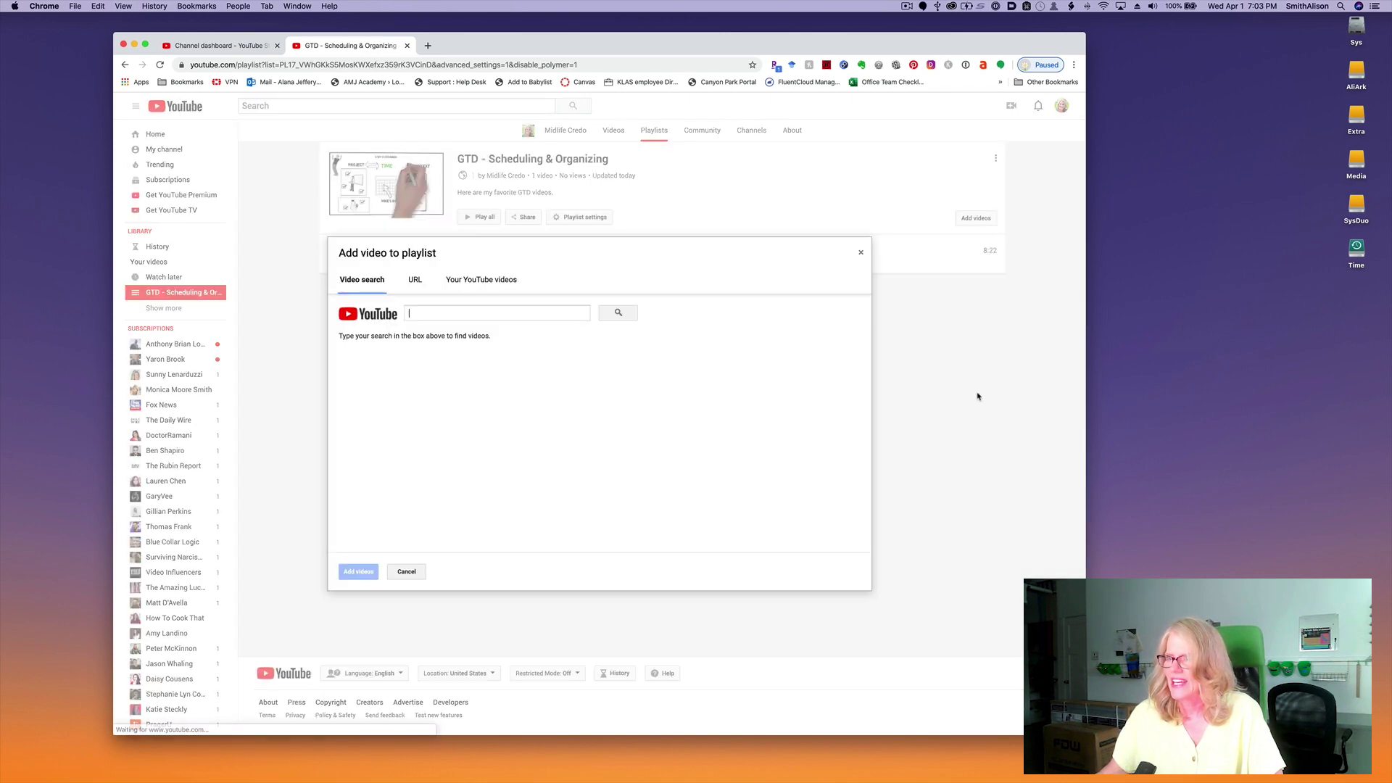
{"action": "left_click", "coordinate": [415, 279]}
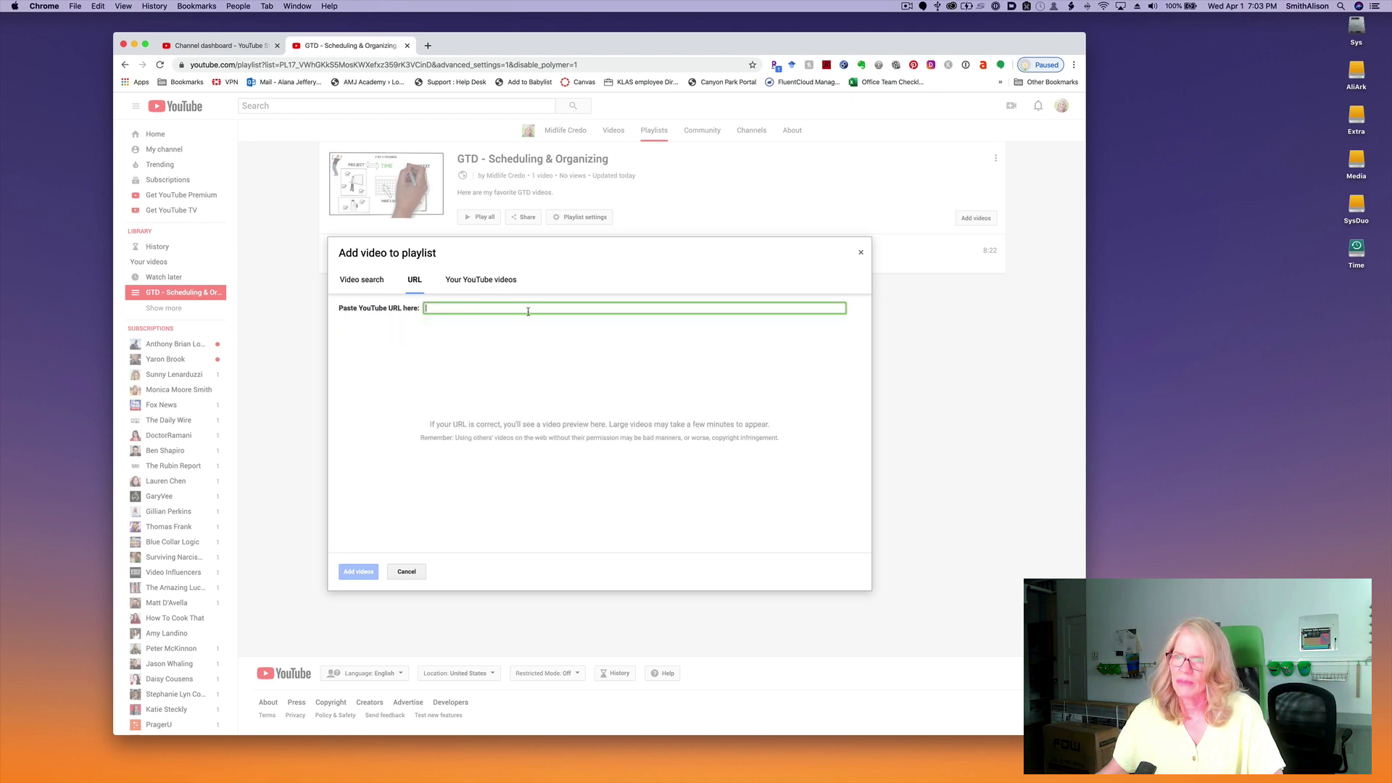
{"action": "type", "text": "https://youtu.be/cNbknu1mvJY"}
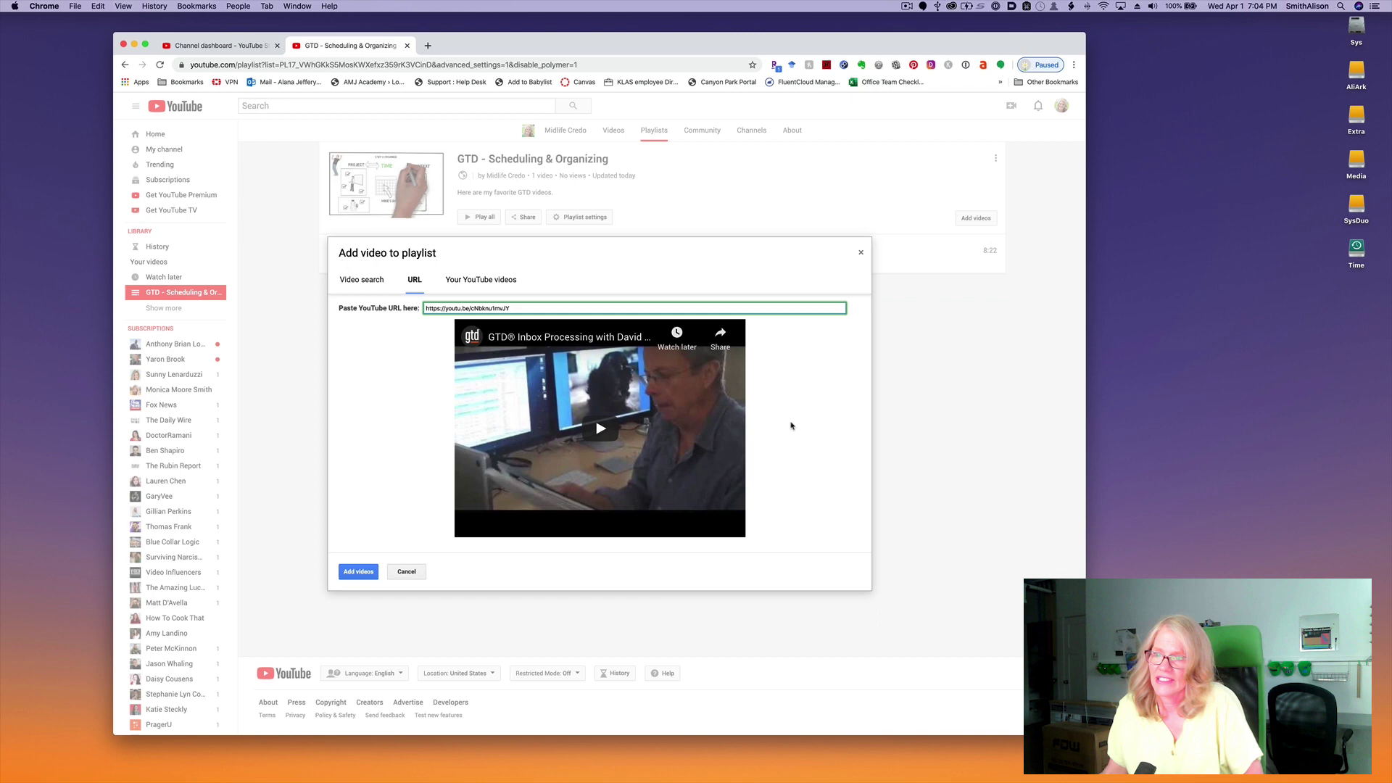
{"action": "left_click", "coordinate": [358, 571]}
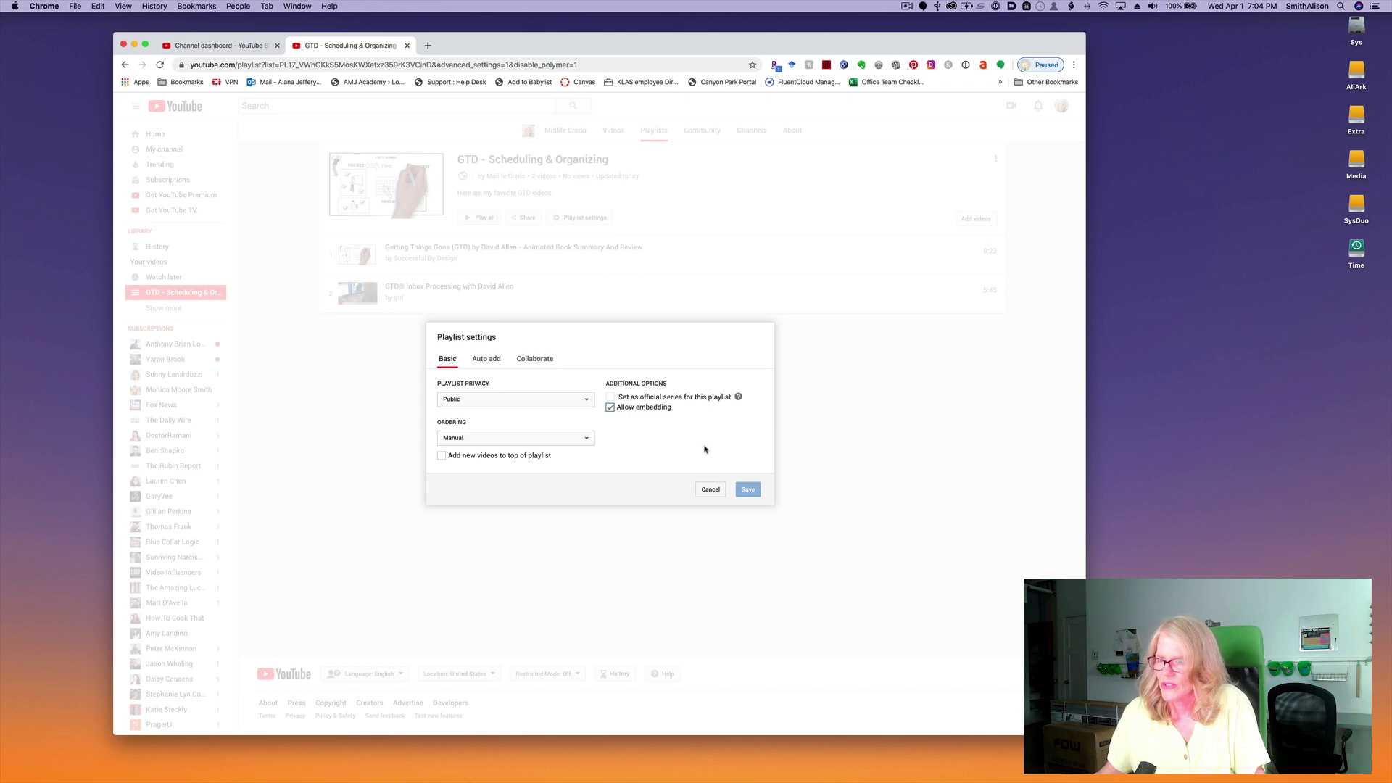
{"action": "left_click", "coordinate": [710, 490]}
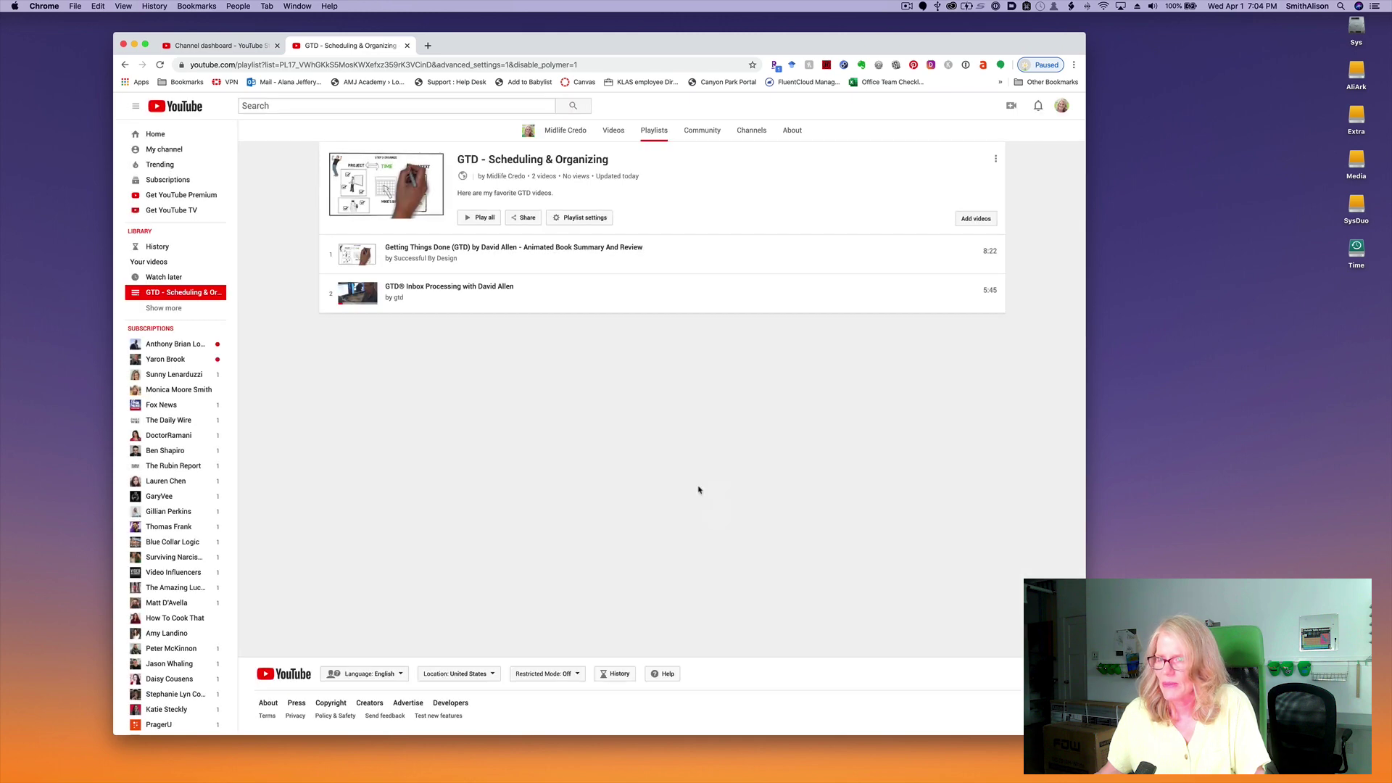
From the channel's own uploads, add 'Intentional Morning Routine Checklist' as the third video.
{"action": "left_click", "coordinate": [976, 218]}
{"action": "left_click", "coordinate": [481, 279]}
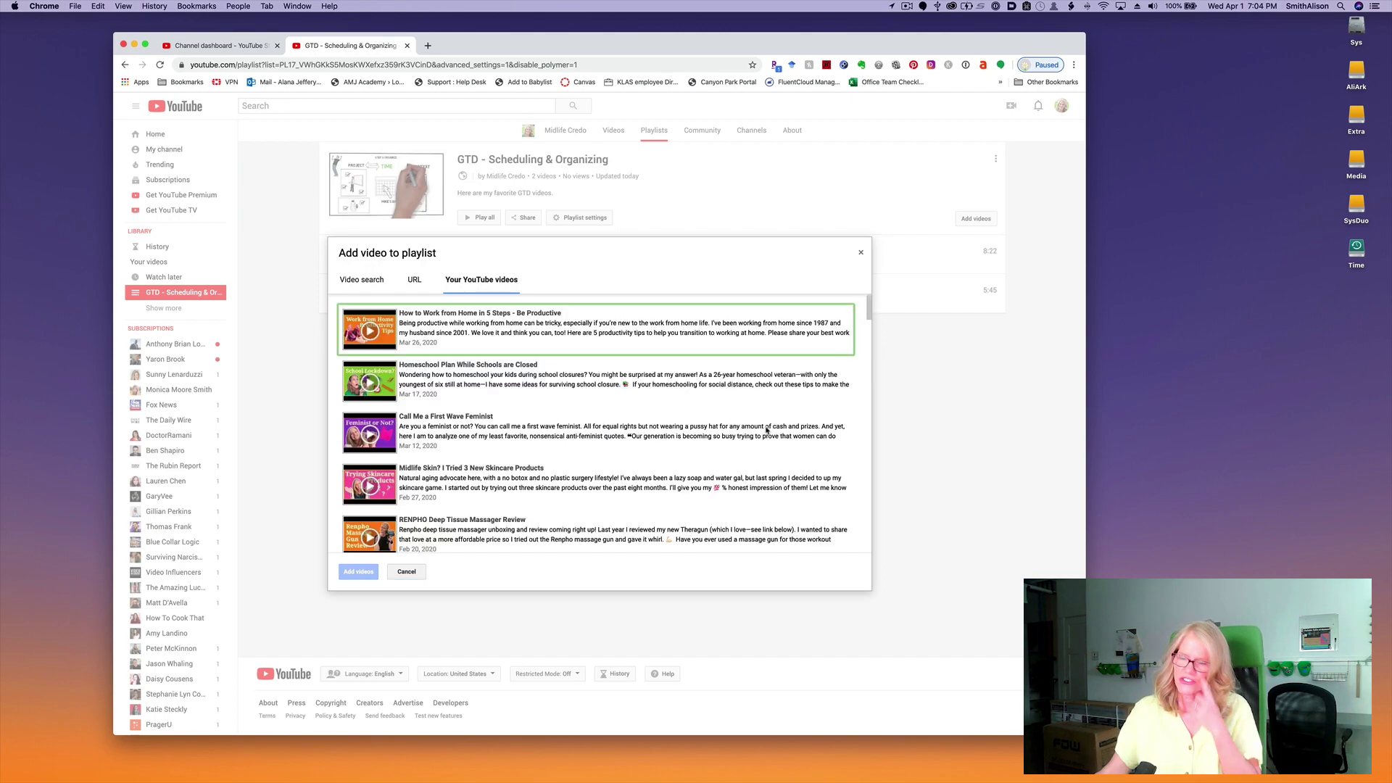
{"action": "scroll", "coordinate": [631, 403], "scroll_direction": "down", "scroll_amount": 3}
{"action": "scroll", "coordinate": [632, 404], "scroll_direction": "down", "scroll_amount": 10}
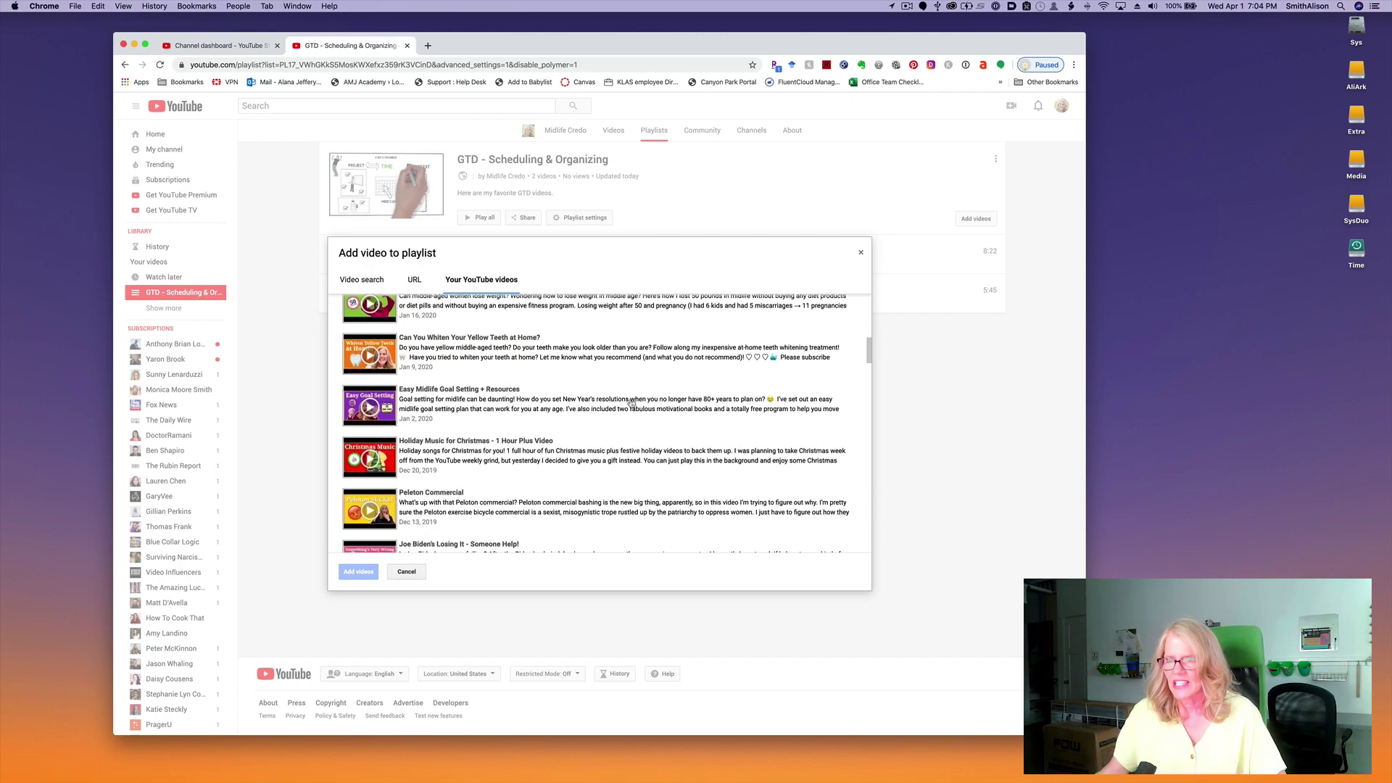
{"action": "scroll", "coordinate": [632, 404], "scroll_direction": "down", "scroll_amount": 5}
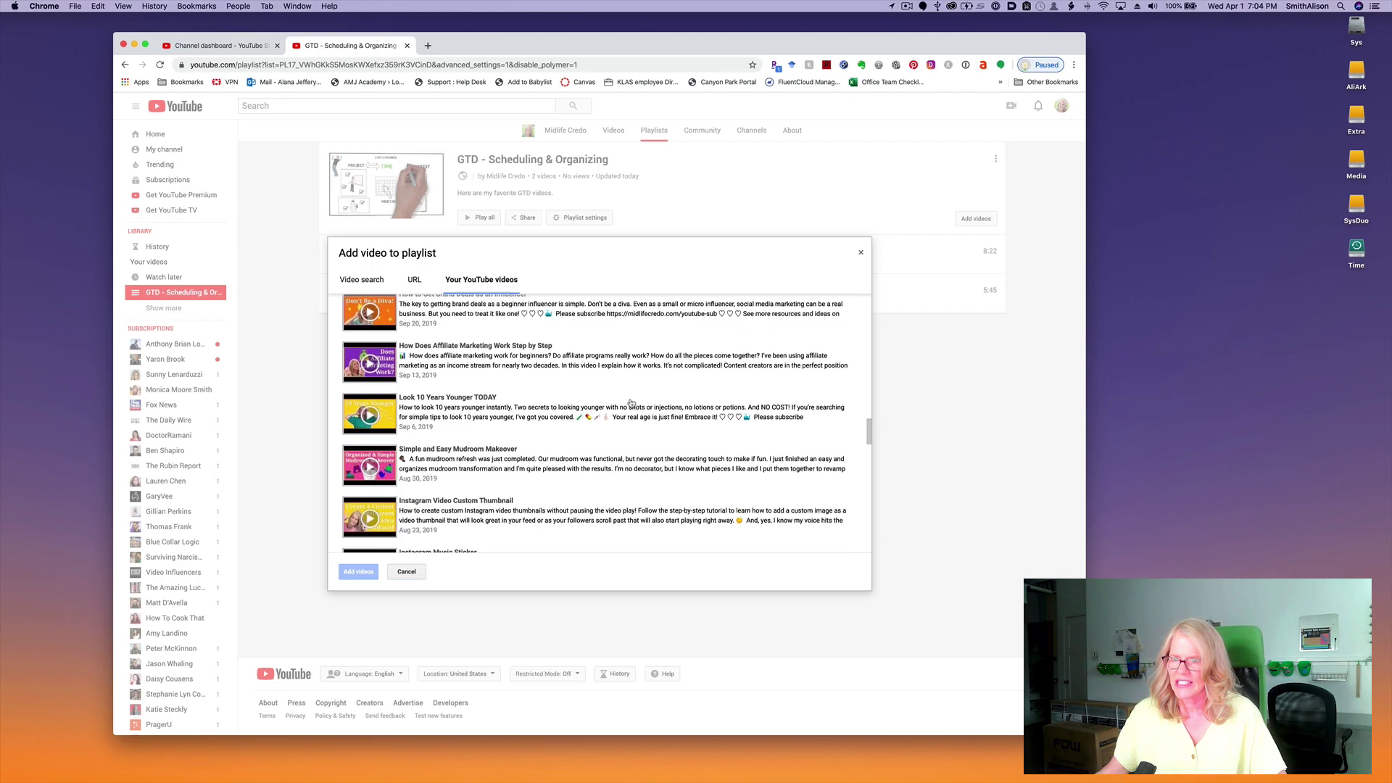
{"action": "scroll", "coordinate": [631, 404], "scroll_direction": "down", "scroll_amount": 10}
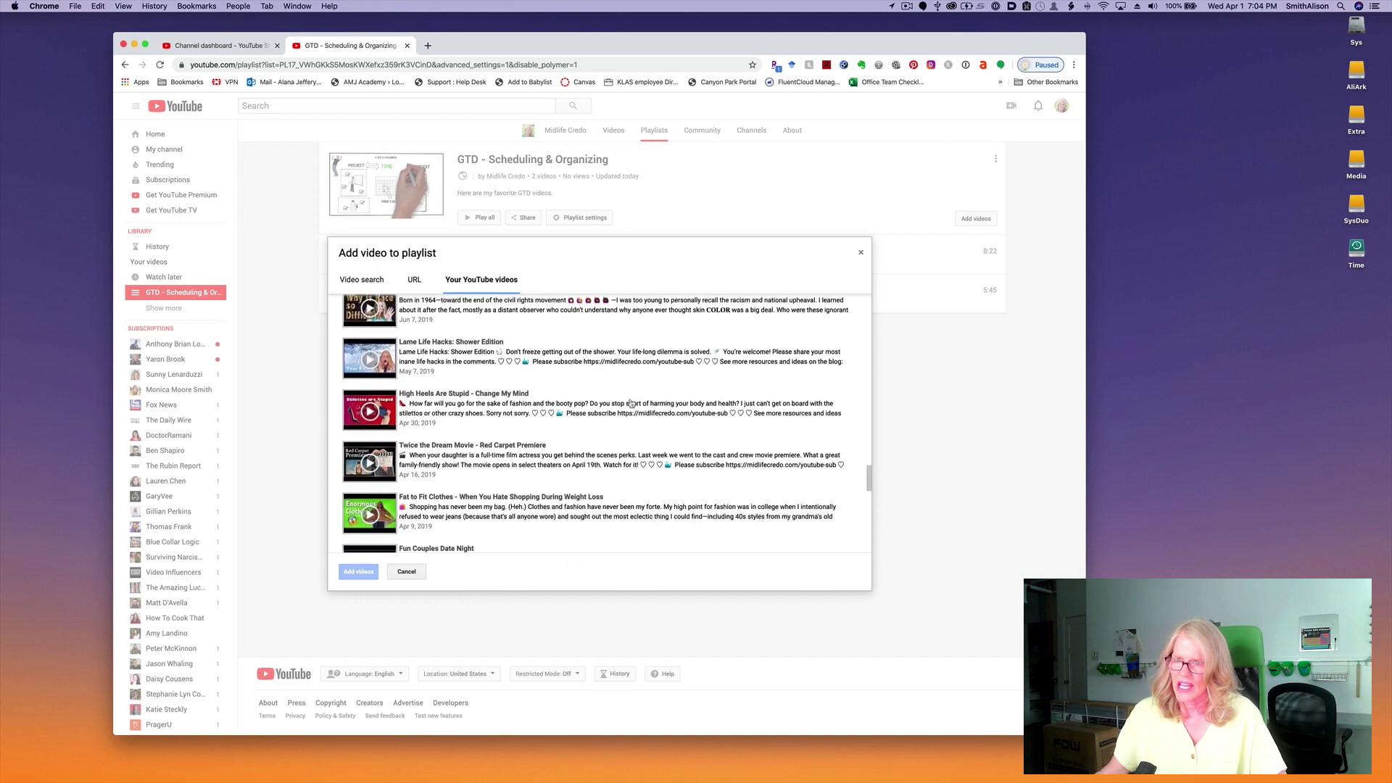
{"action": "scroll", "coordinate": [631, 404], "scroll_direction": "down", "scroll_amount": 6}
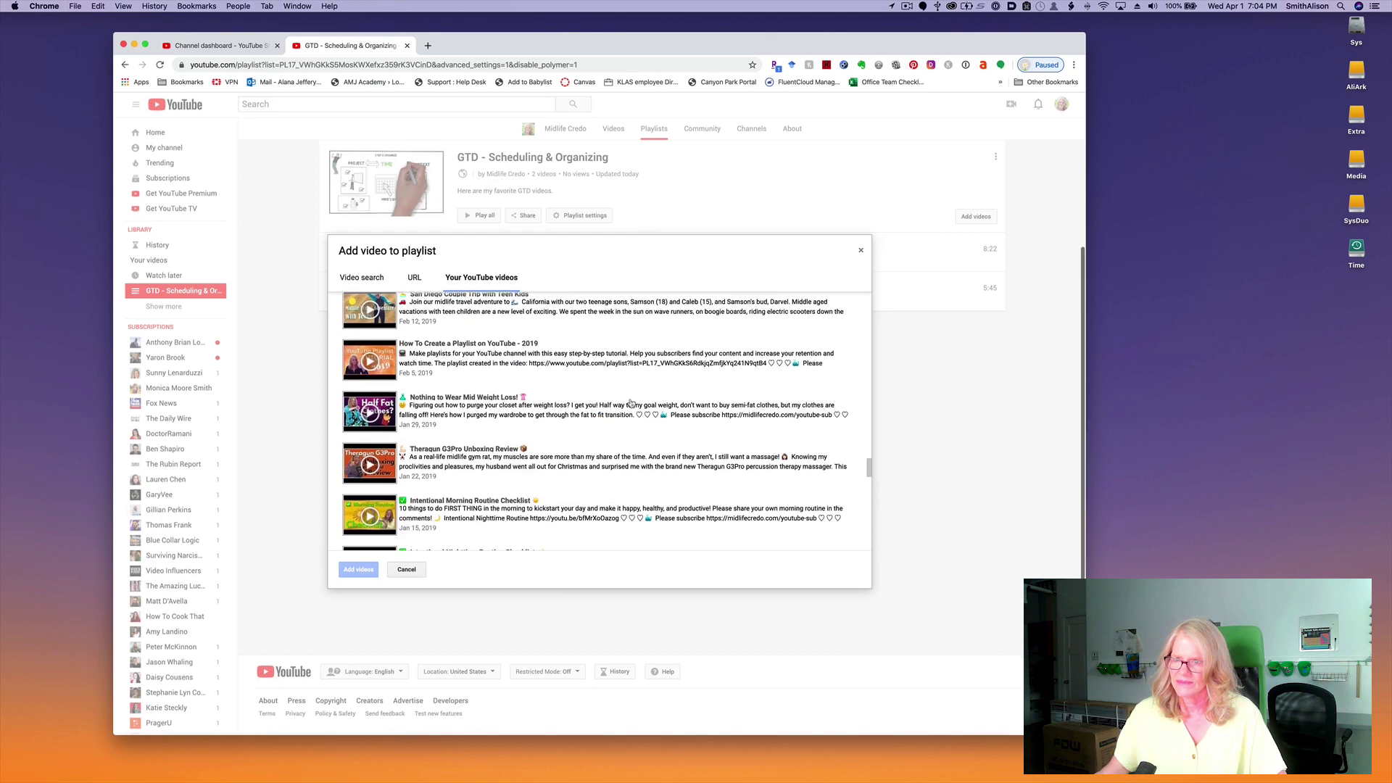
{"action": "left_click", "coordinate": [504, 454]}
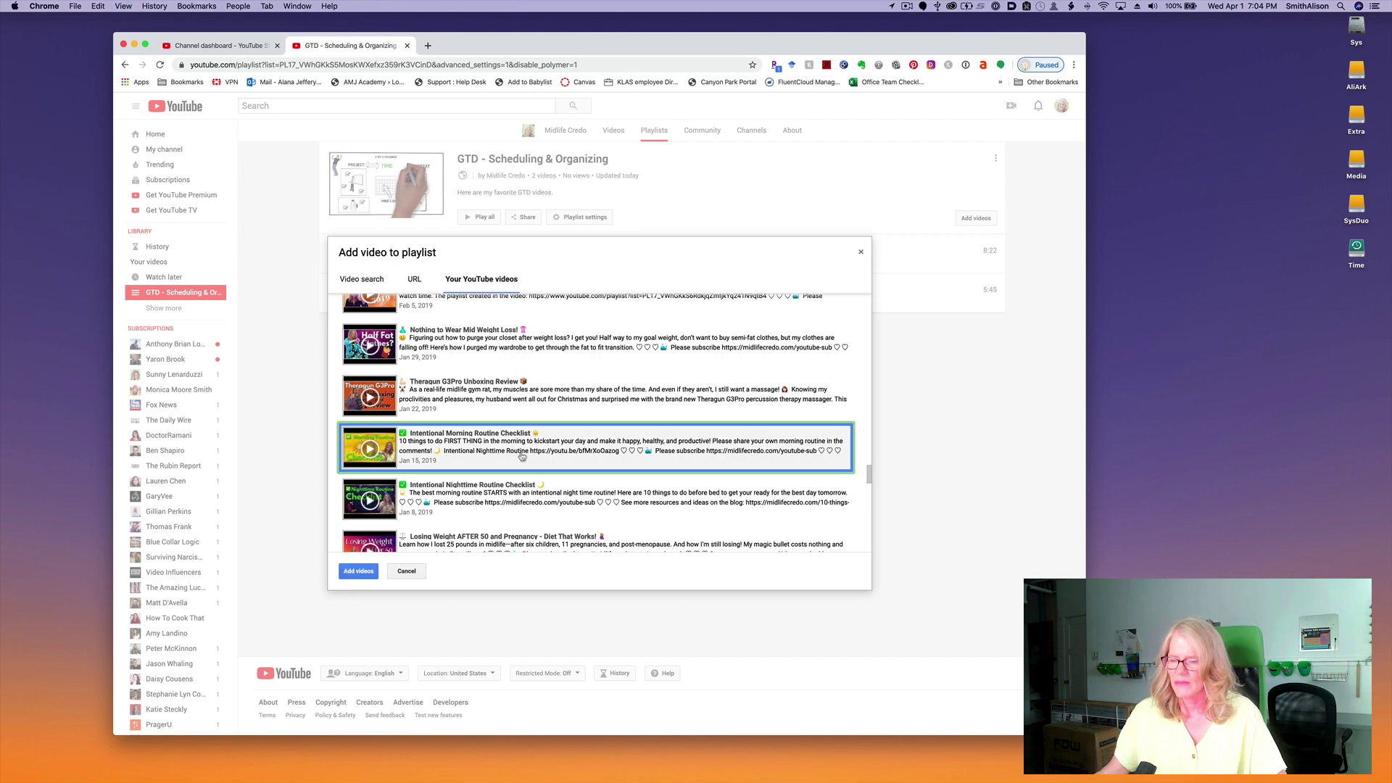
{"action": "left_click", "coordinate": [358, 573]}
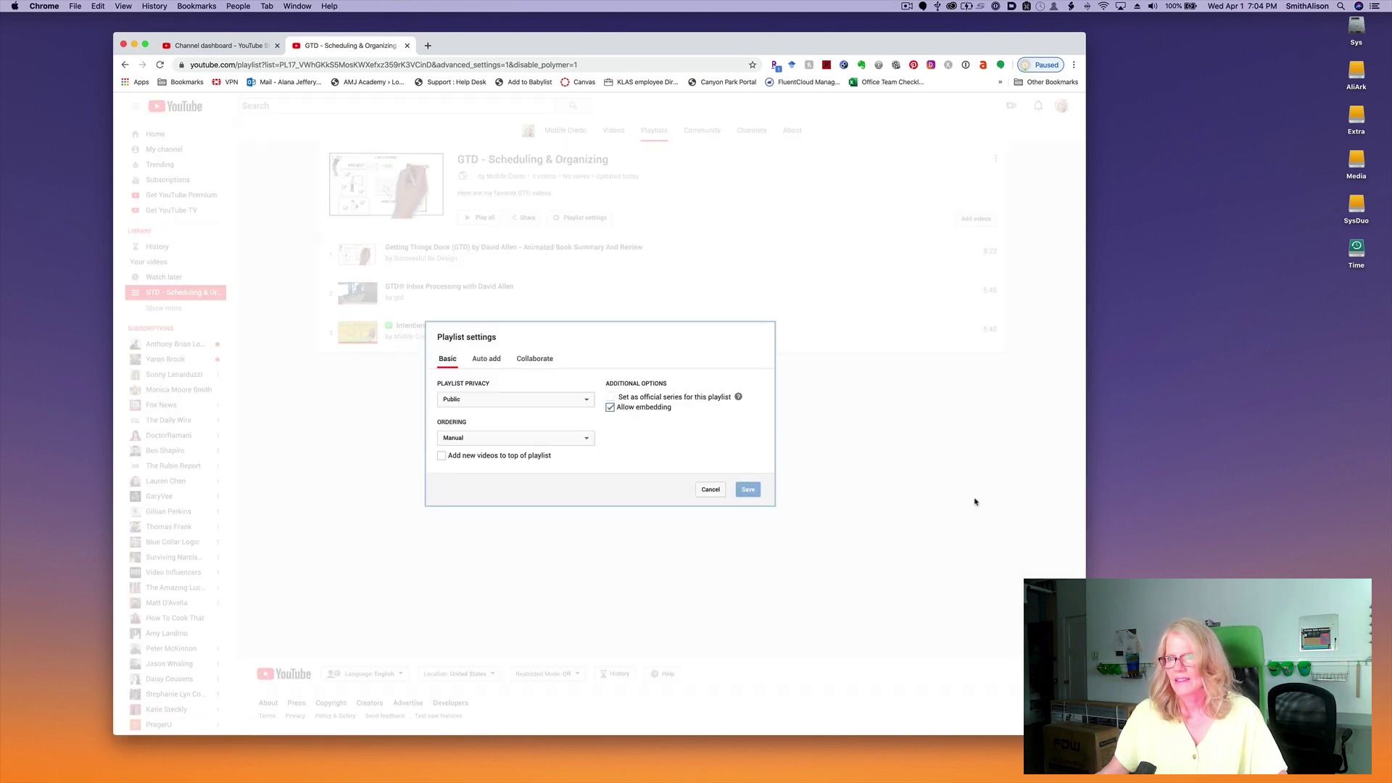
{"action": "left_click", "coordinate": [711, 490]}
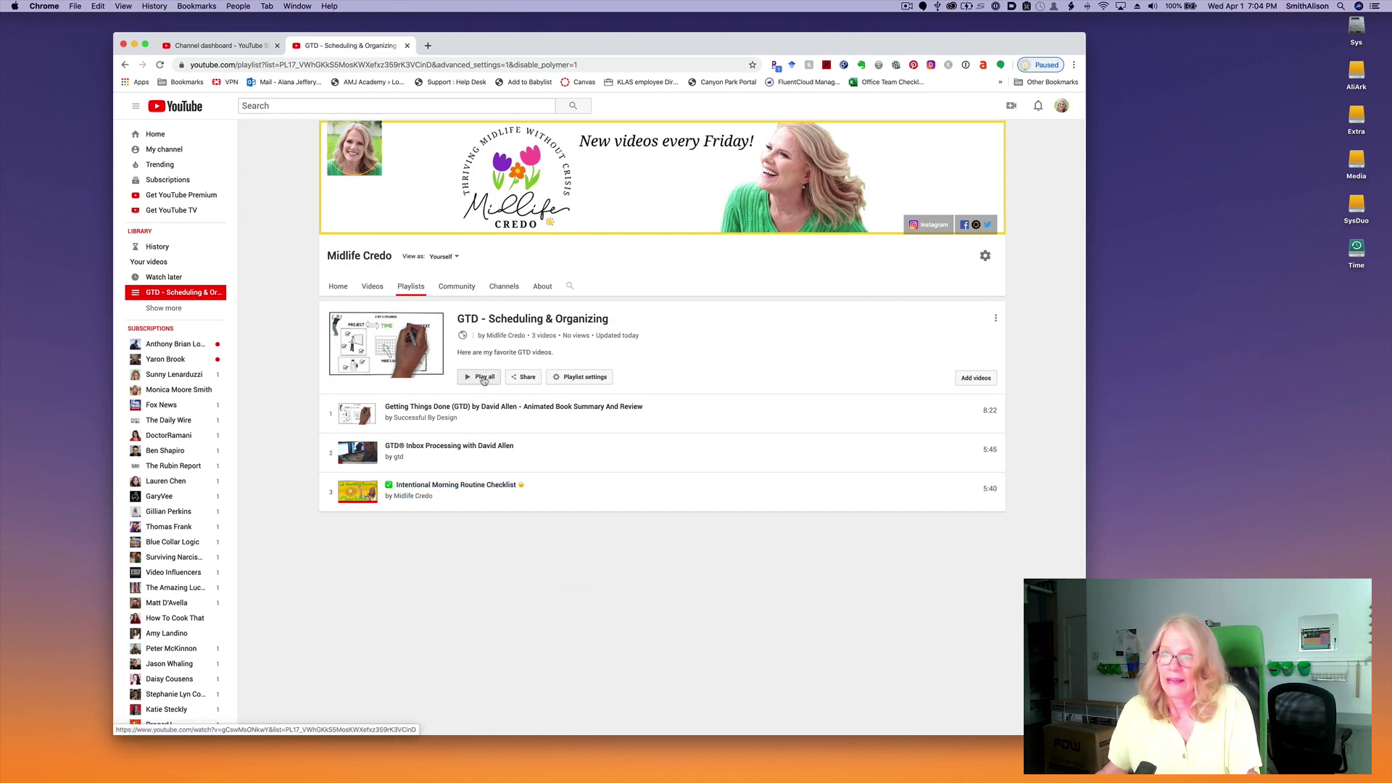
{"action": "left_click", "coordinate": [534, 383]}
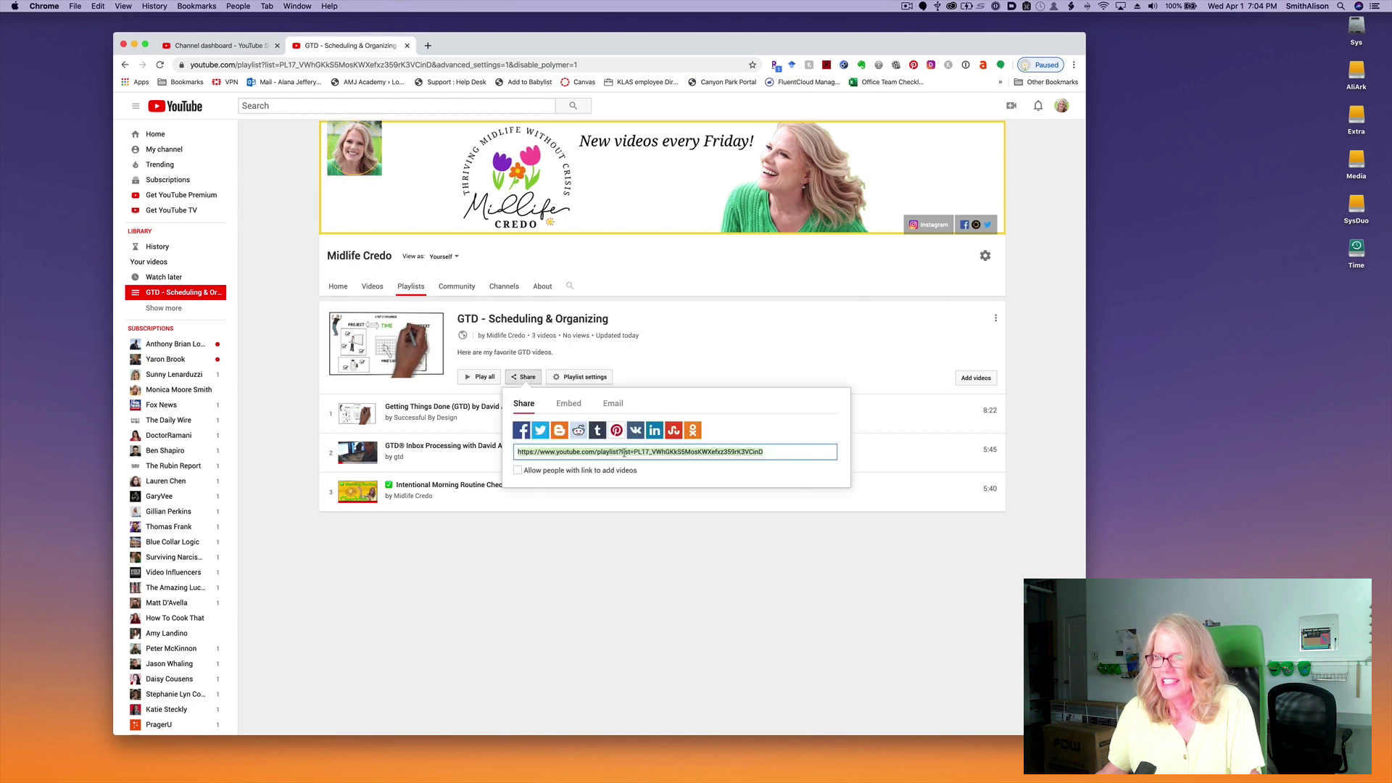
{"action": "left_click", "coordinate": [675, 529]}
{"action": "scroll", "coordinate": [708, 503], "scroll_direction": "up", "scroll_amount": 2}
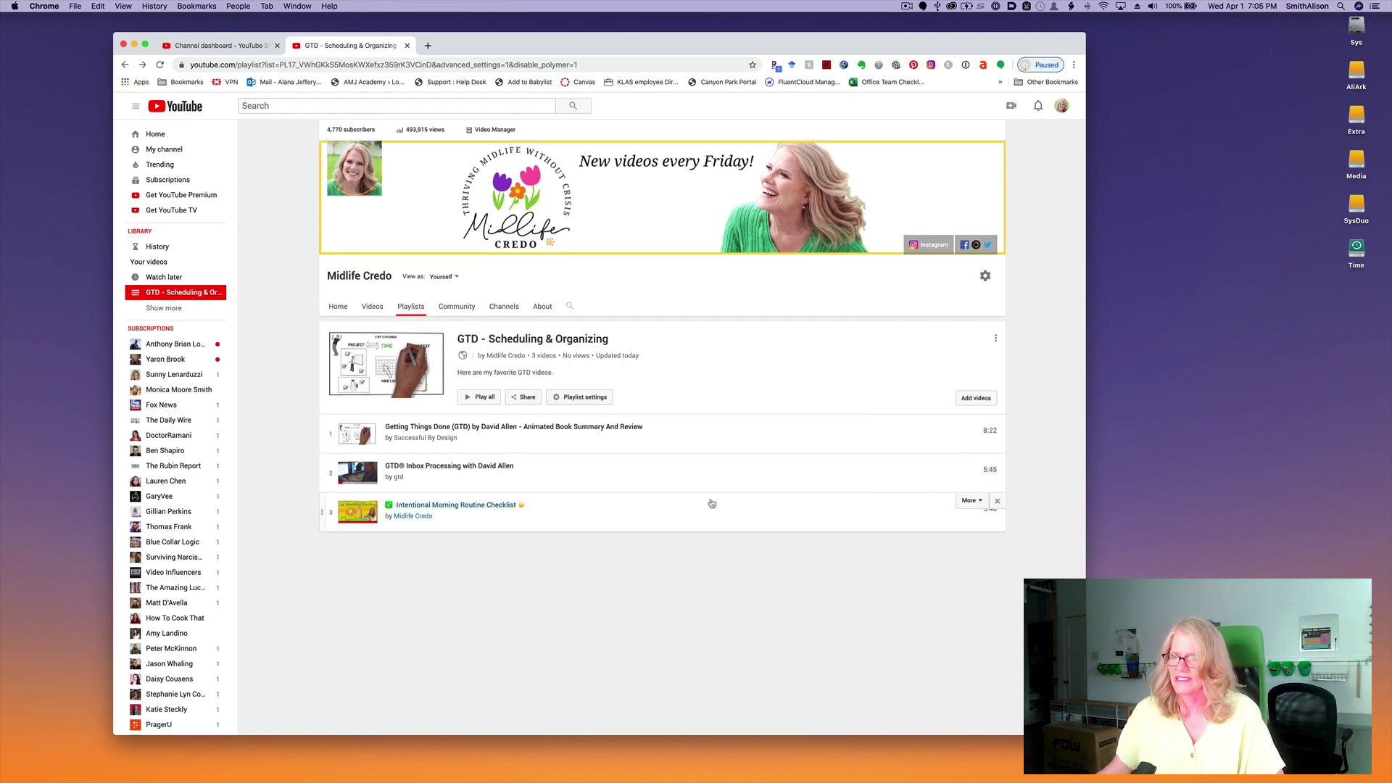
Go to My channel, pause the featured video, and show the channel's playlists.
{"action": "left_click", "coordinate": [168, 154]}
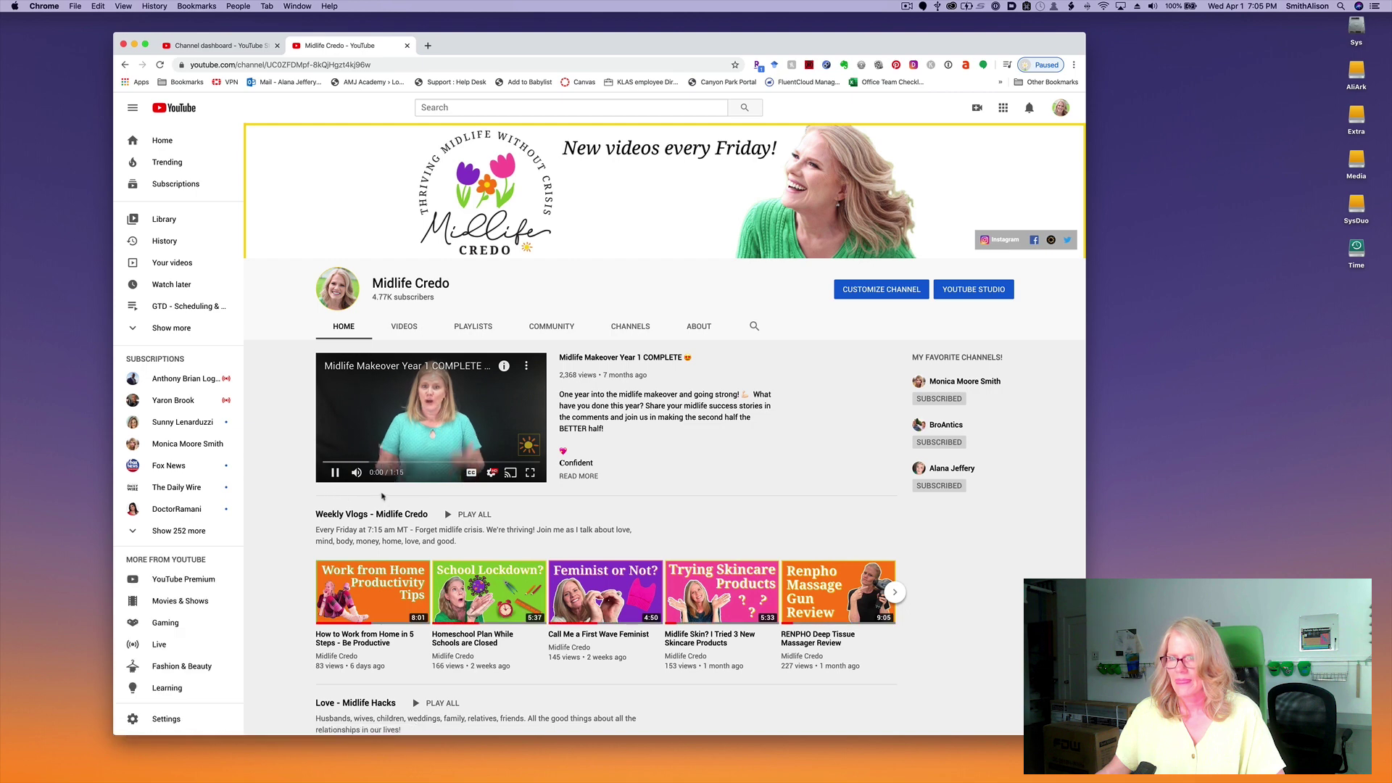
{"action": "left_click", "coordinate": [334, 472]}
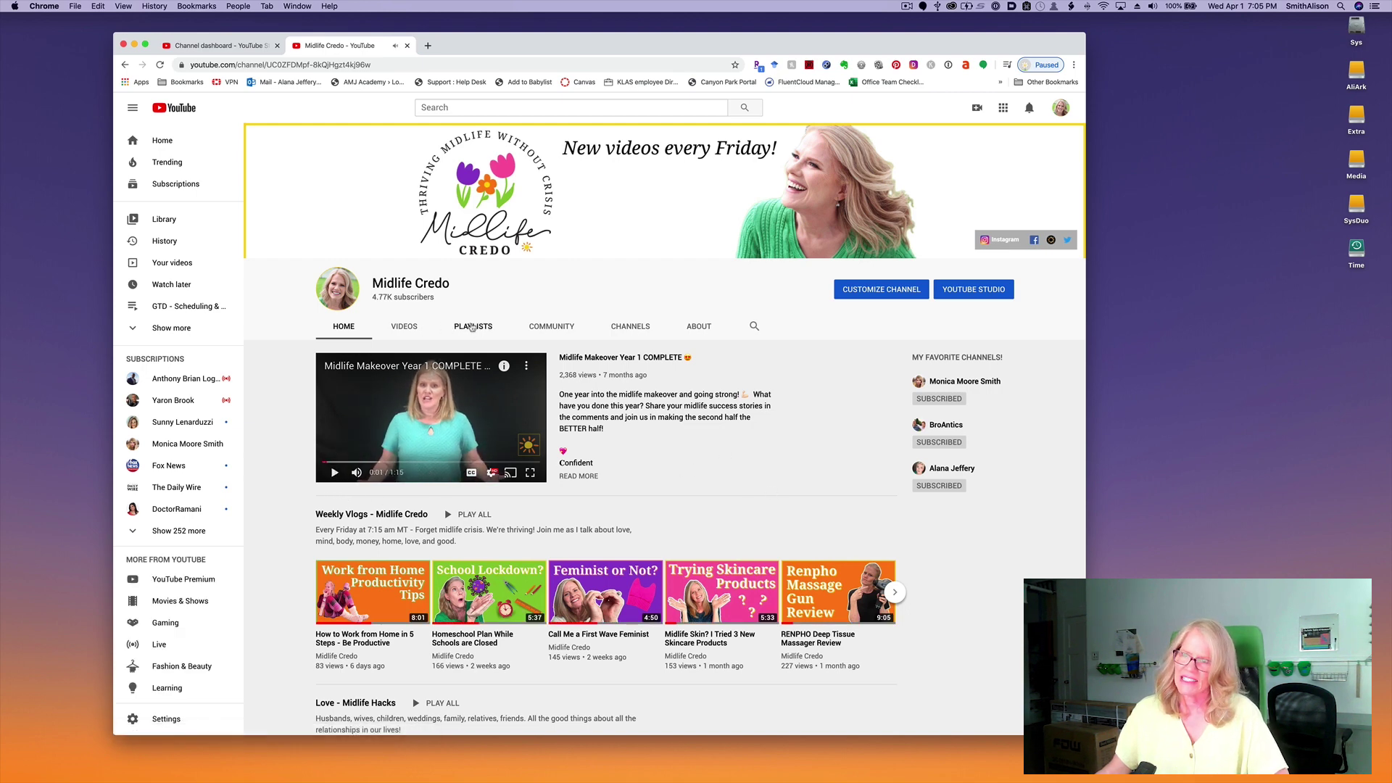
{"action": "left_click", "coordinate": [472, 327]}
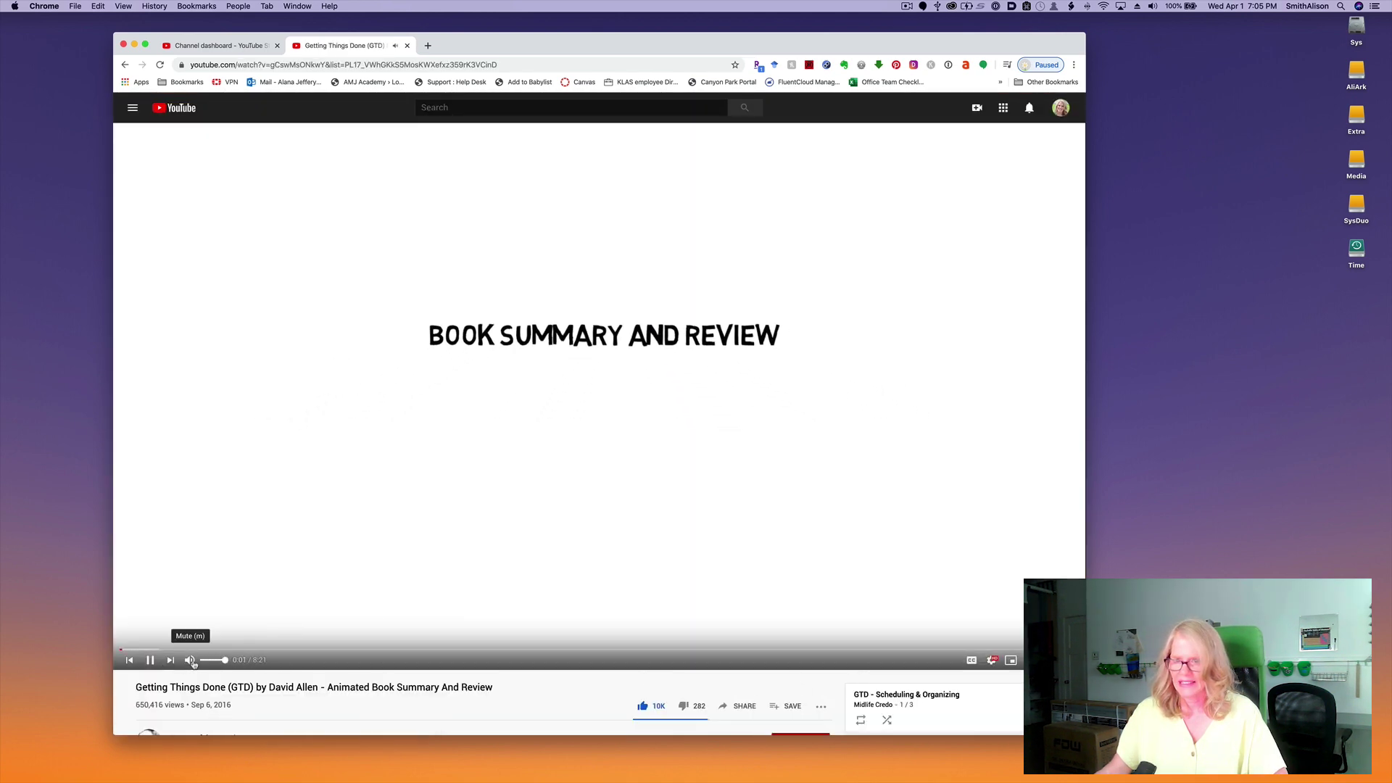
Mute the playing video, return the player to default view, and open the GTD - Scheduling & Organizing playlist page.
{"action": "left_click", "coordinate": [190, 660]}
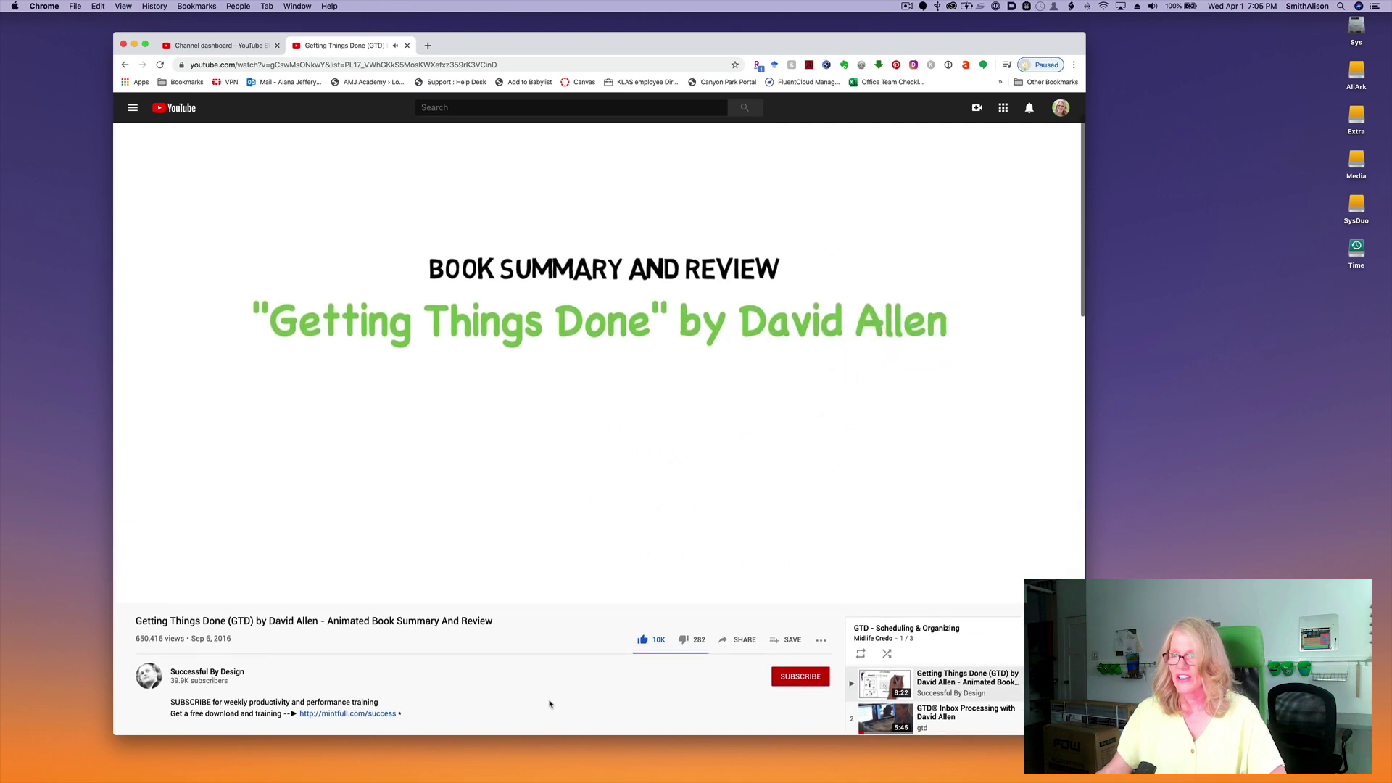
{"action": "scroll", "coordinate": [549, 703], "scroll_direction": "down", "scroll_amount": 3}
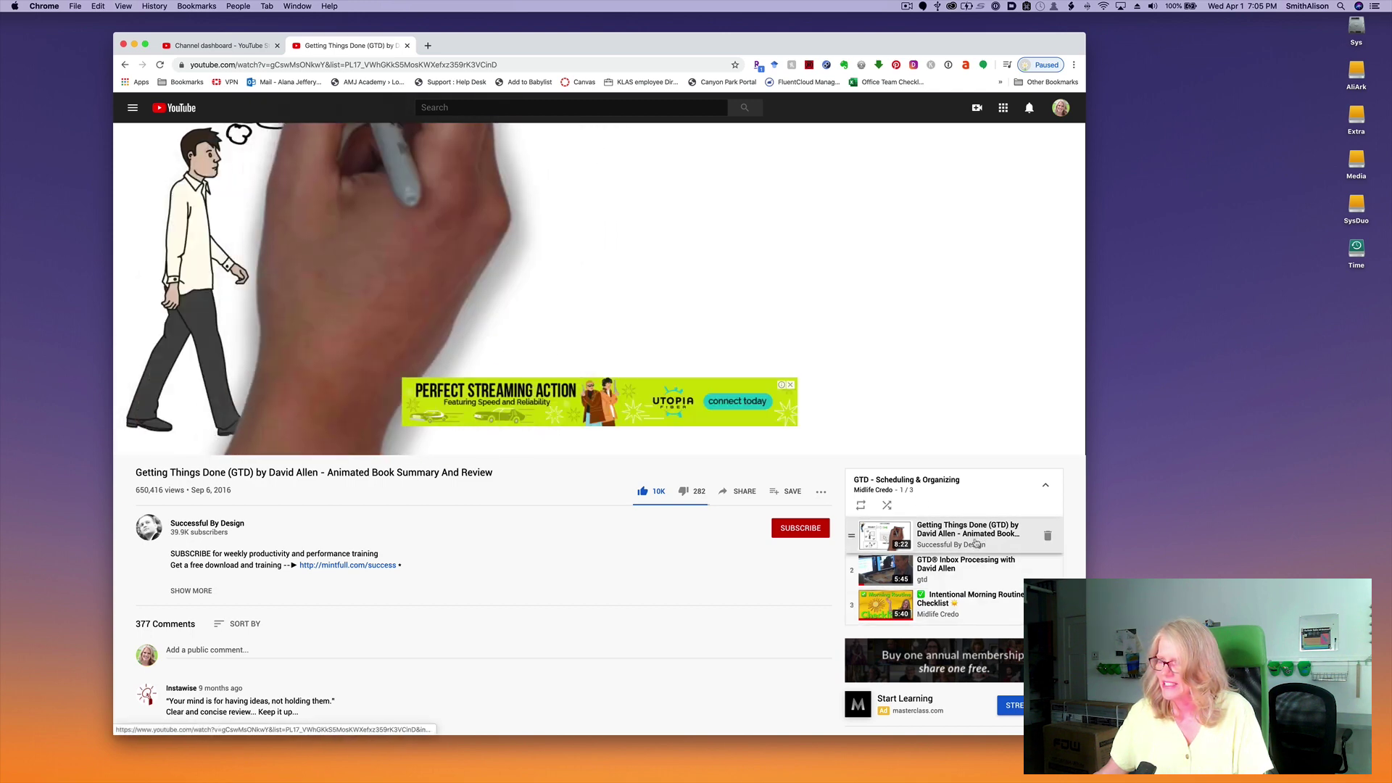
{"action": "scroll", "coordinate": [766, 615], "scroll_direction": "up", "scroll_amount": 2}
{"action": "scroll", "coordinate": [766, 616], "scroll_direction": "up", "scroll_amount": 3}
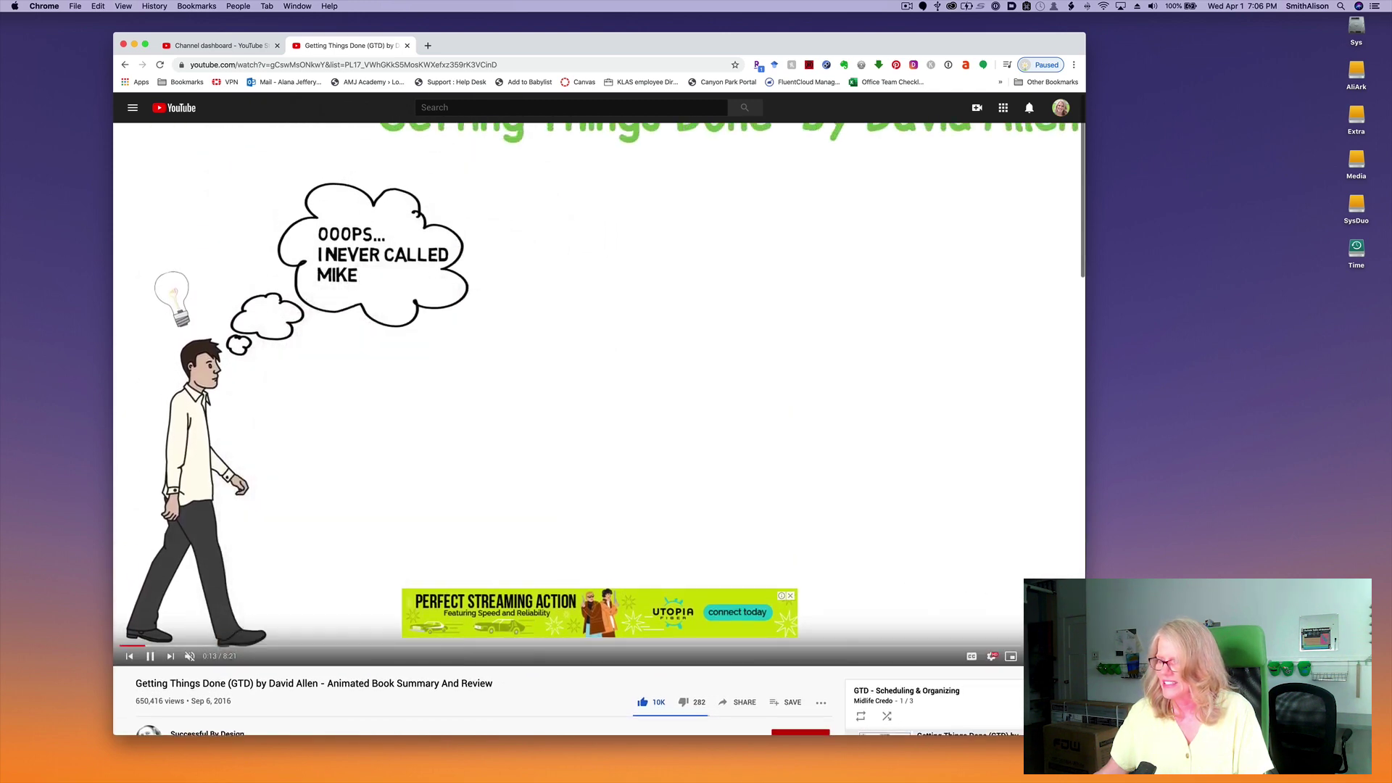
{"action": "left_click", "coordinate": [1011, 656]}
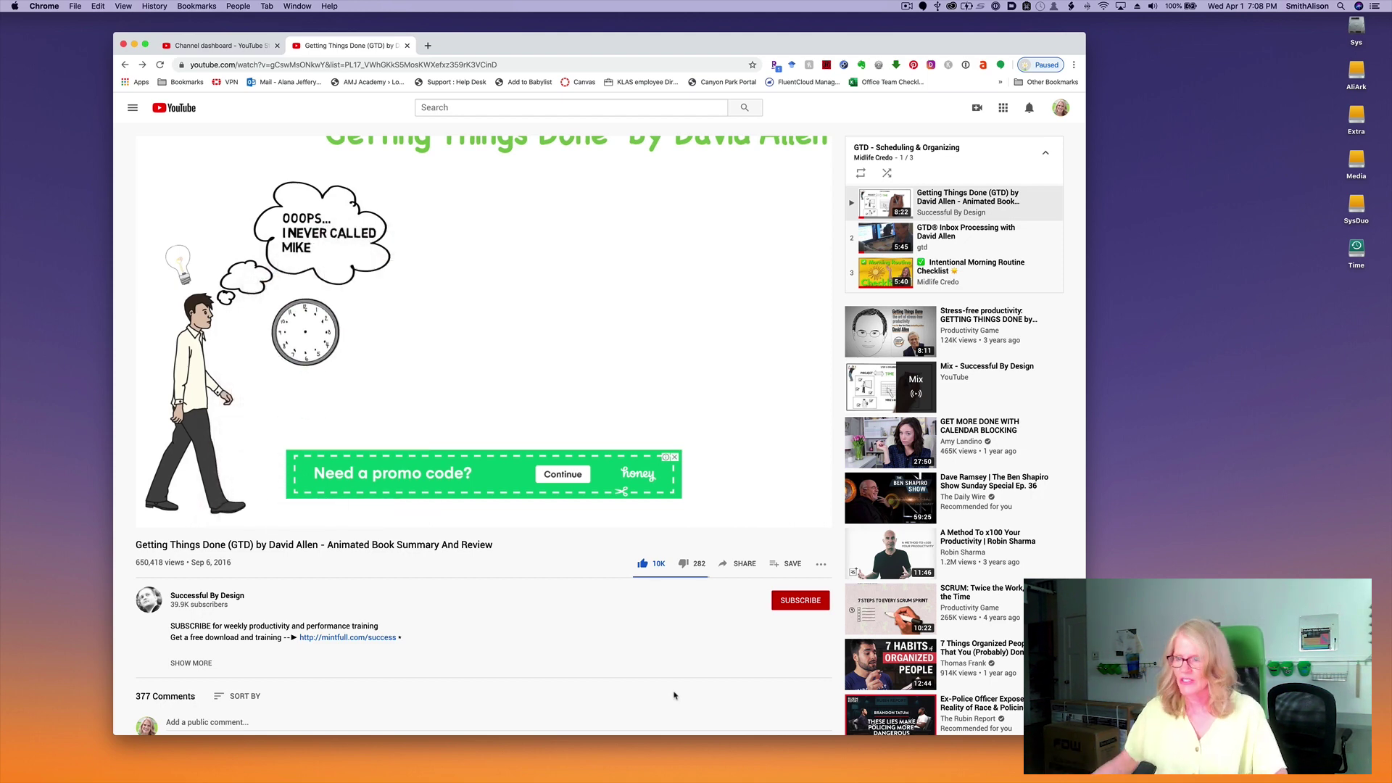
{"action": "left_click", "coordinate": [925, 149]}
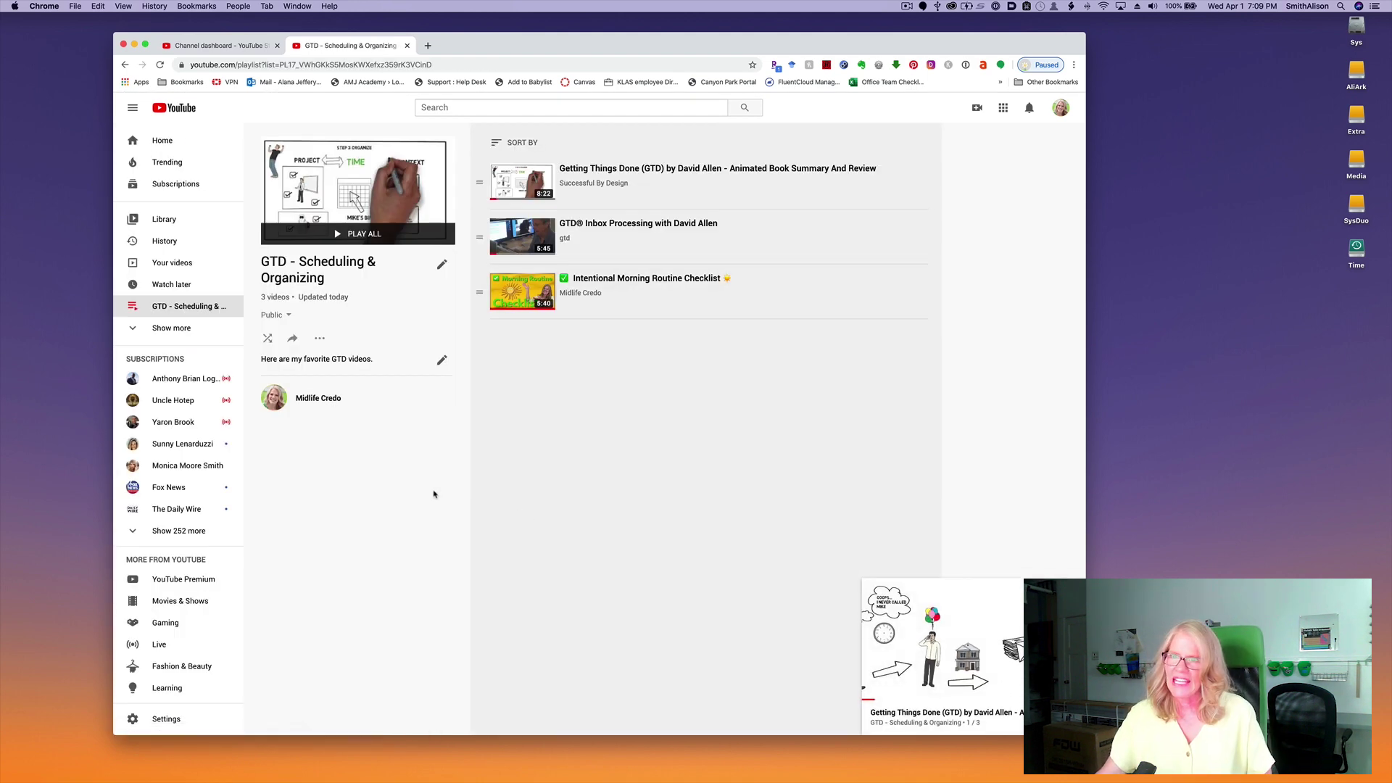
Copy the playlist's share link, close the share dialog, and go to Your channel.
{"action": "left_click", "coordinate": [292, 338]}
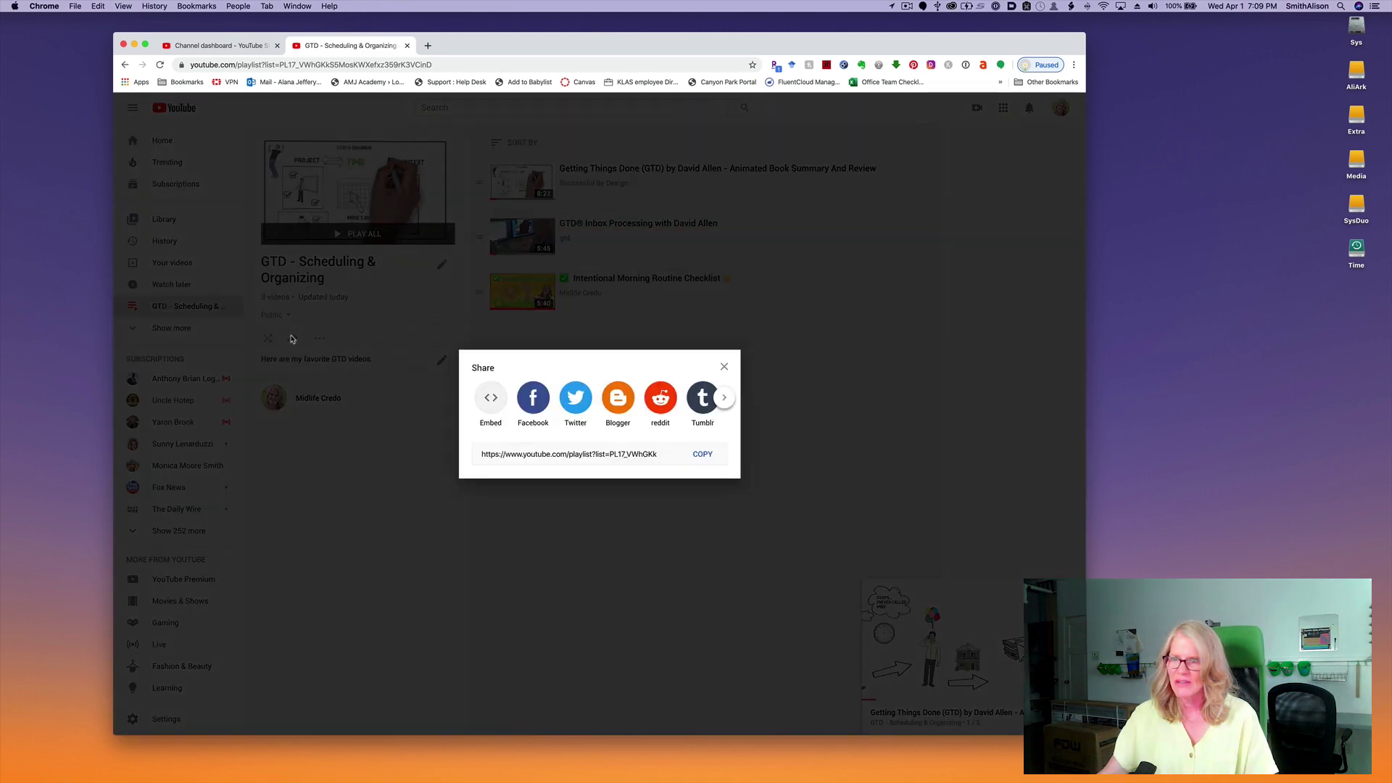
{"action": "left_click", "coordinate": [698, 455]}
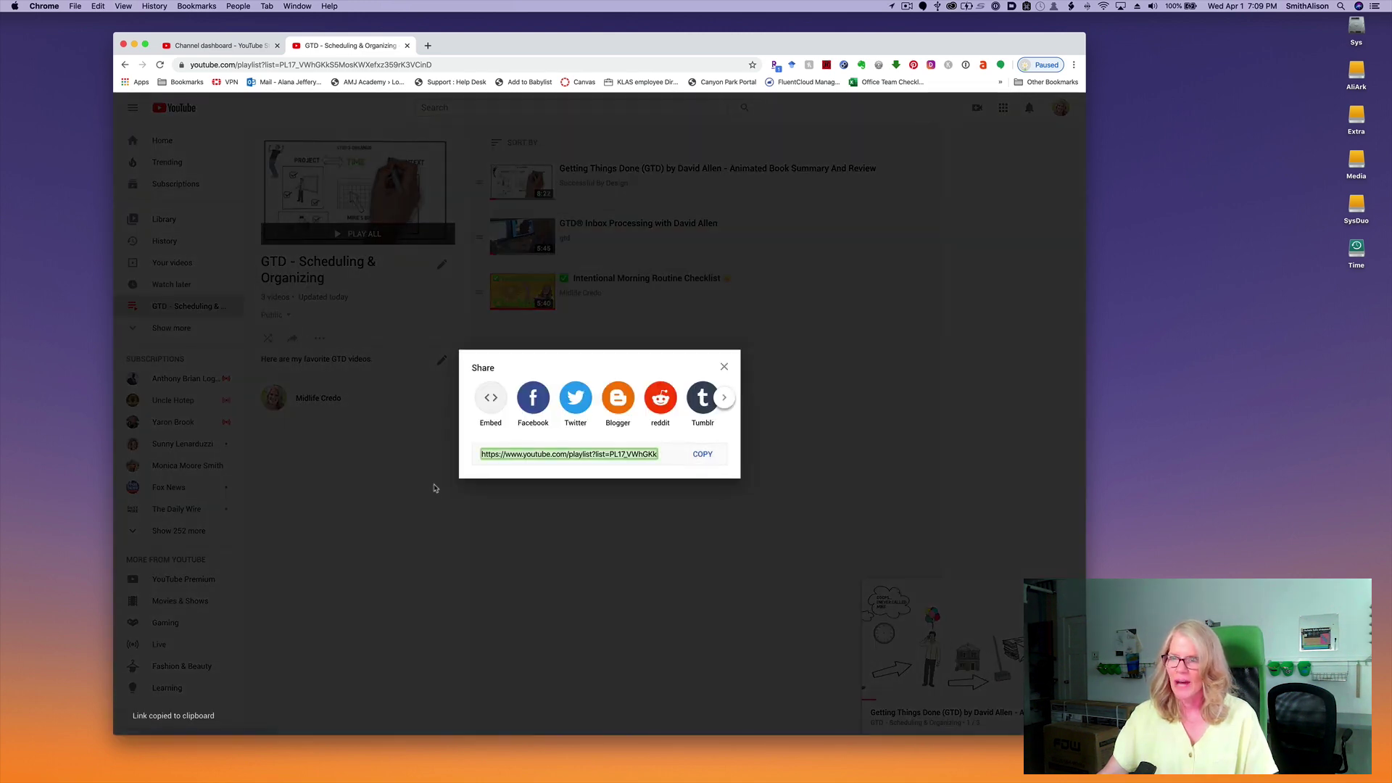
{"action": "left_click", "coordinate": [400, 510]}
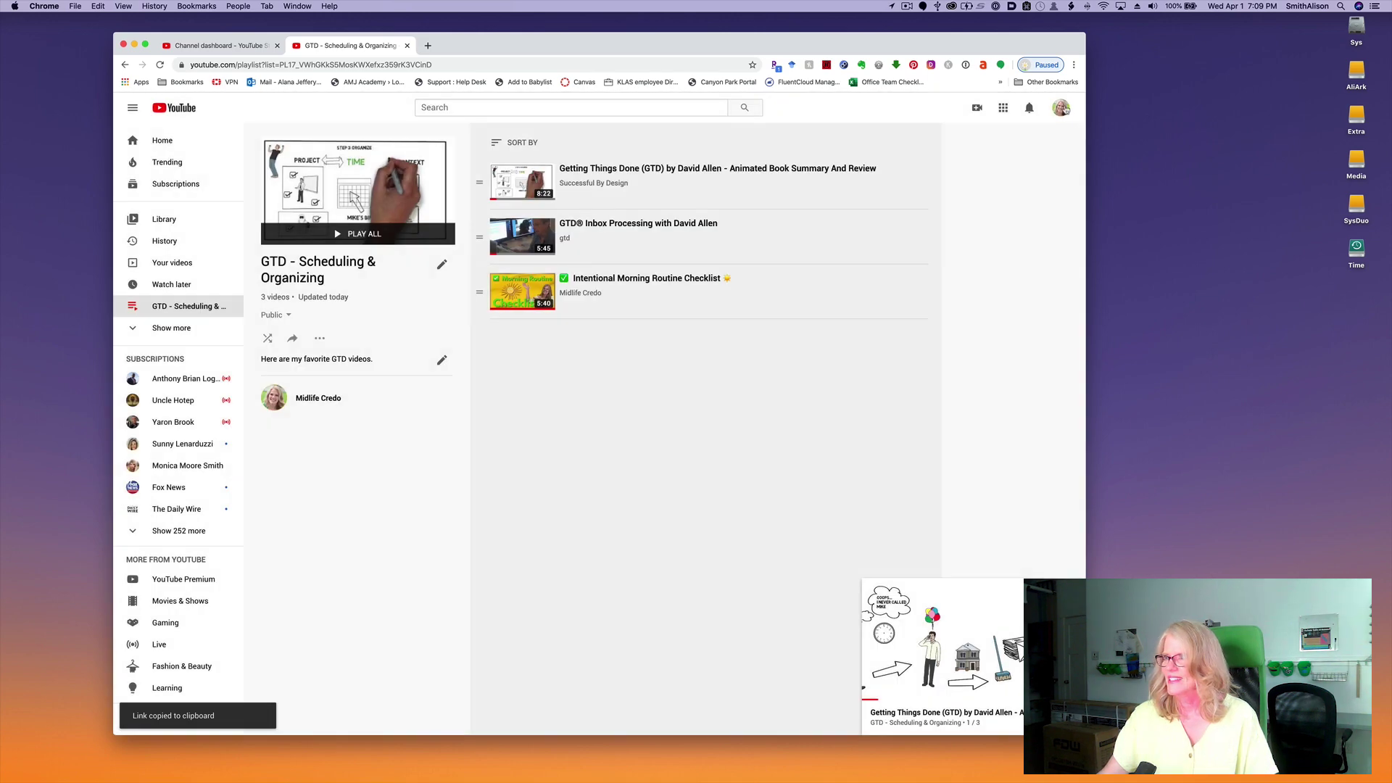
{"action": "left_click", "coordinate": [1061, 108]}
{"action": "left_click", "coordinate": [987, 179]}
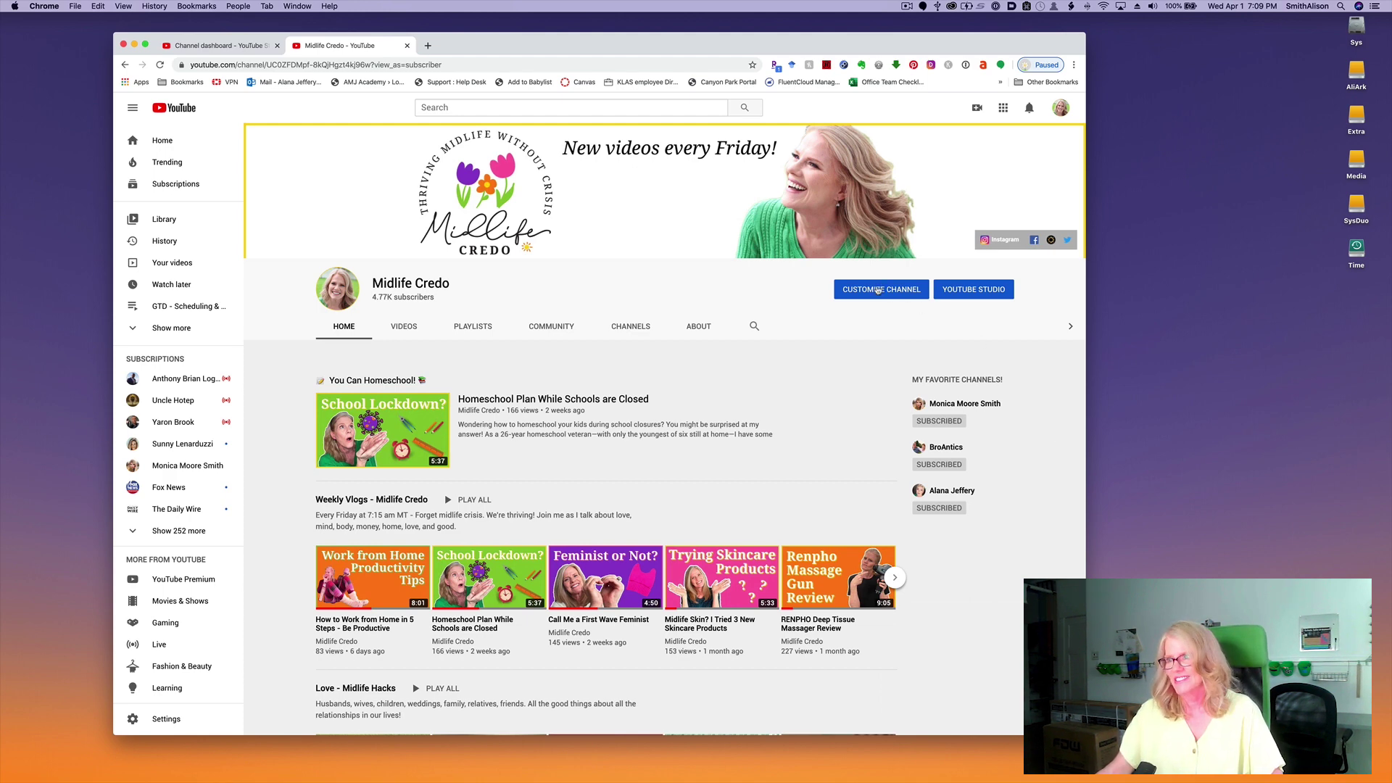
Reload the channel page and add a home-page section whose content is a Single playlist.
{"action": "key", "text": "super+r"}
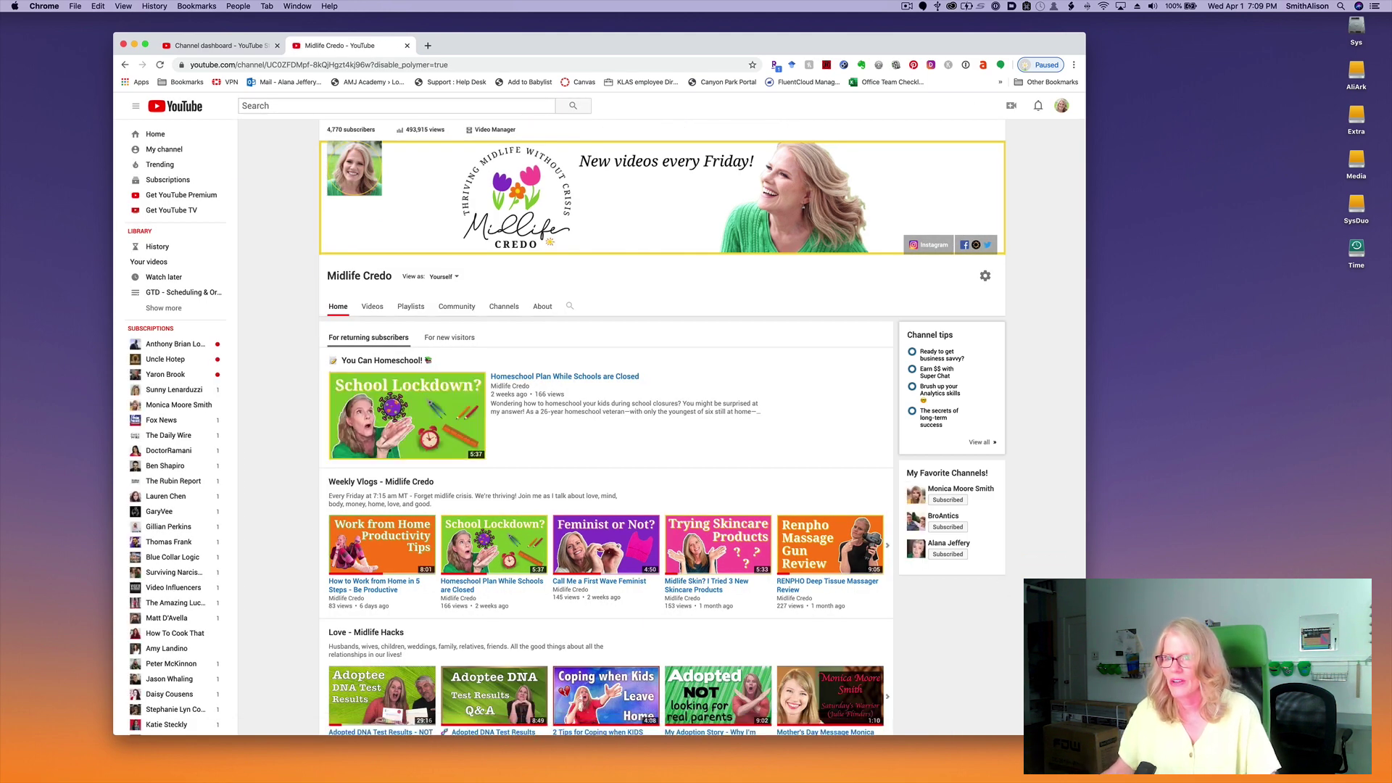
{"action": "scroll", "coordinate": [692, 662], "scroll_direction": "down", "scroll_amount": 20}
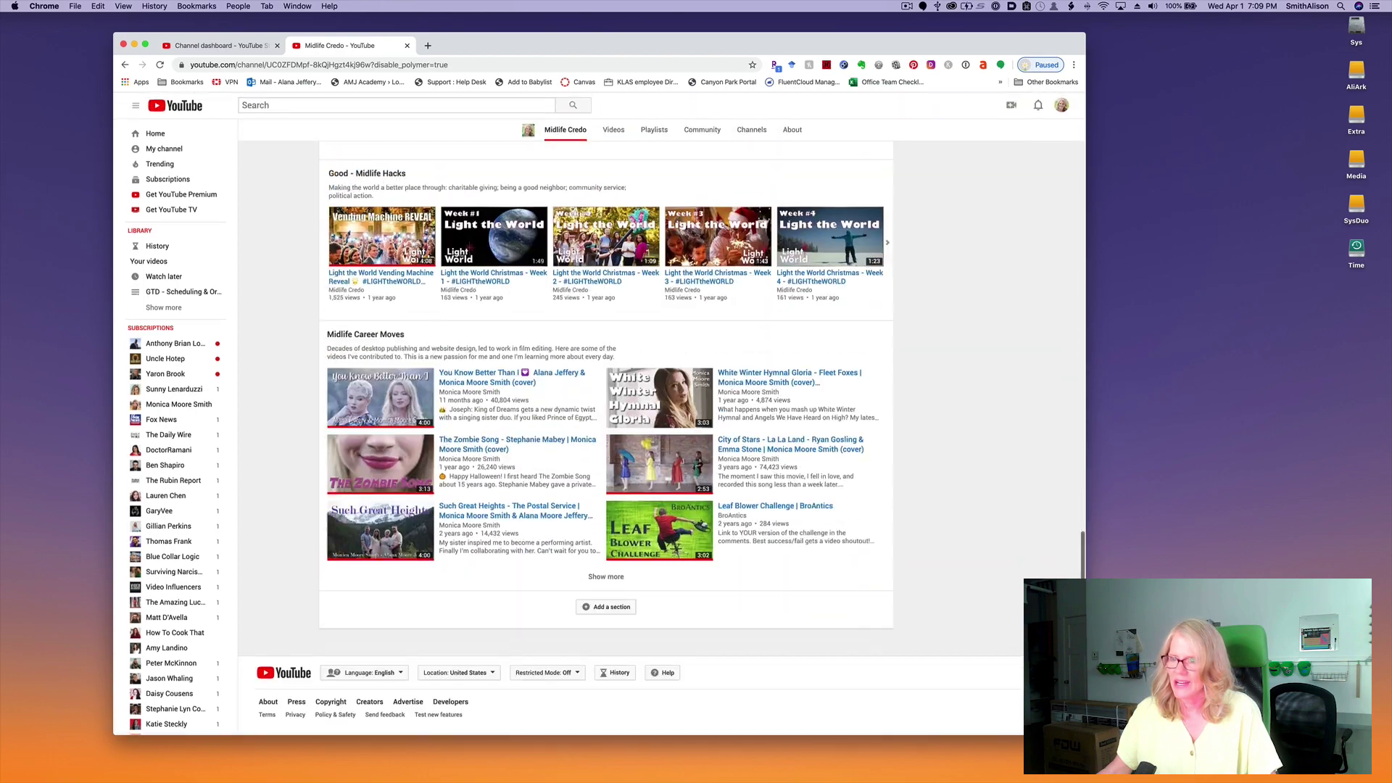
{"action": "left_click", "coordinate": [606, 610]}
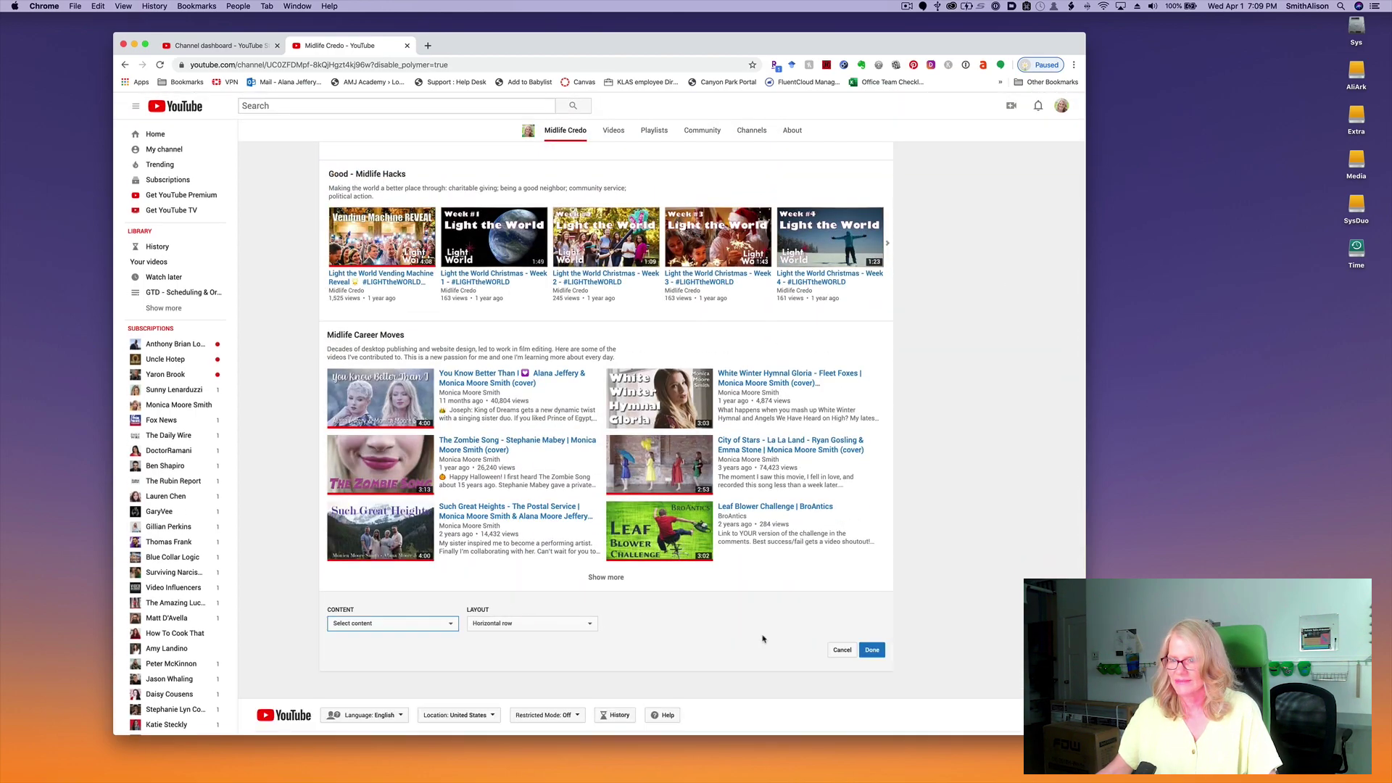
{"action": "left_click", "coordinate": [452, 626]}
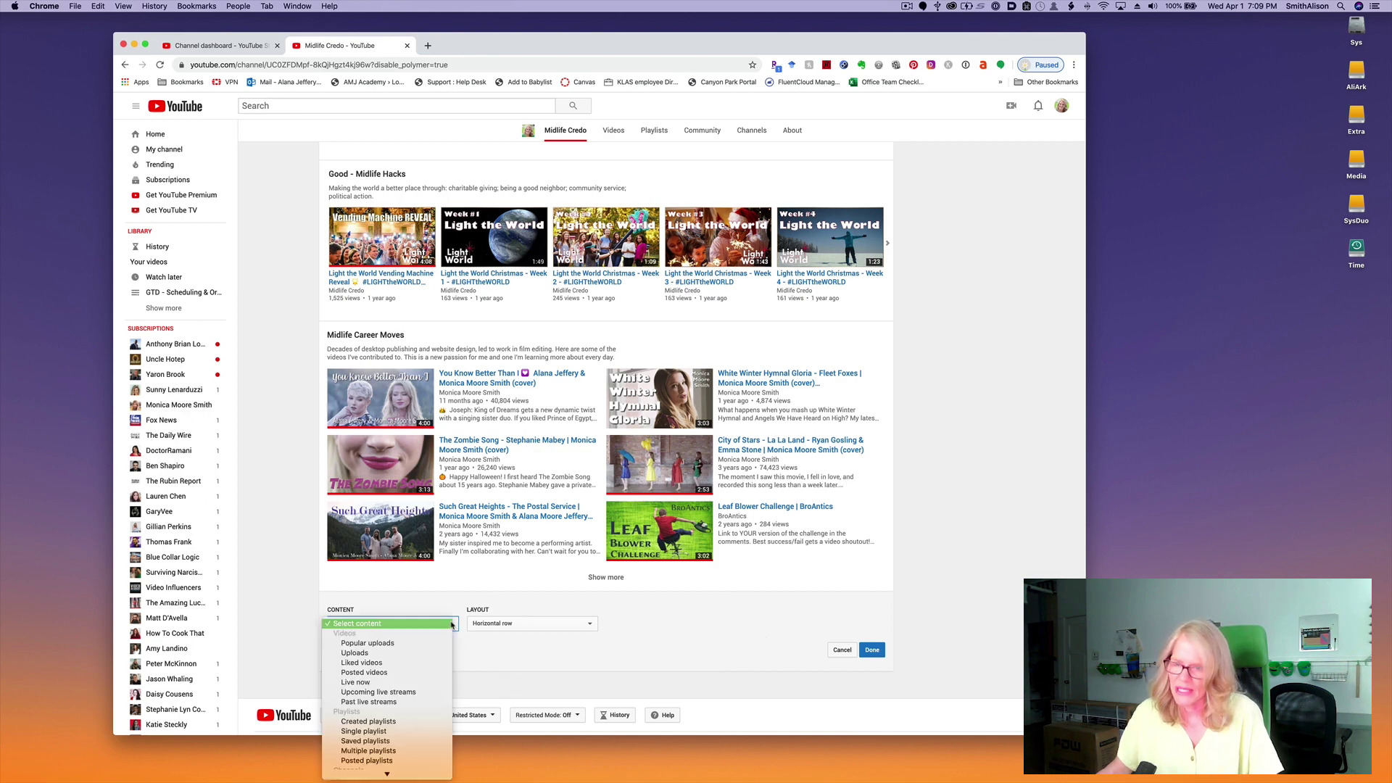
{"action": "left_click", "coordinate": [412, 733]}
Search own playlists for 'gtd' and pick GTD - Scheduling & Organizing for the section.
{"action": "scroll", "coordinate": [725, 625], "scroll_direction": "down", "scroll_amount": 2}
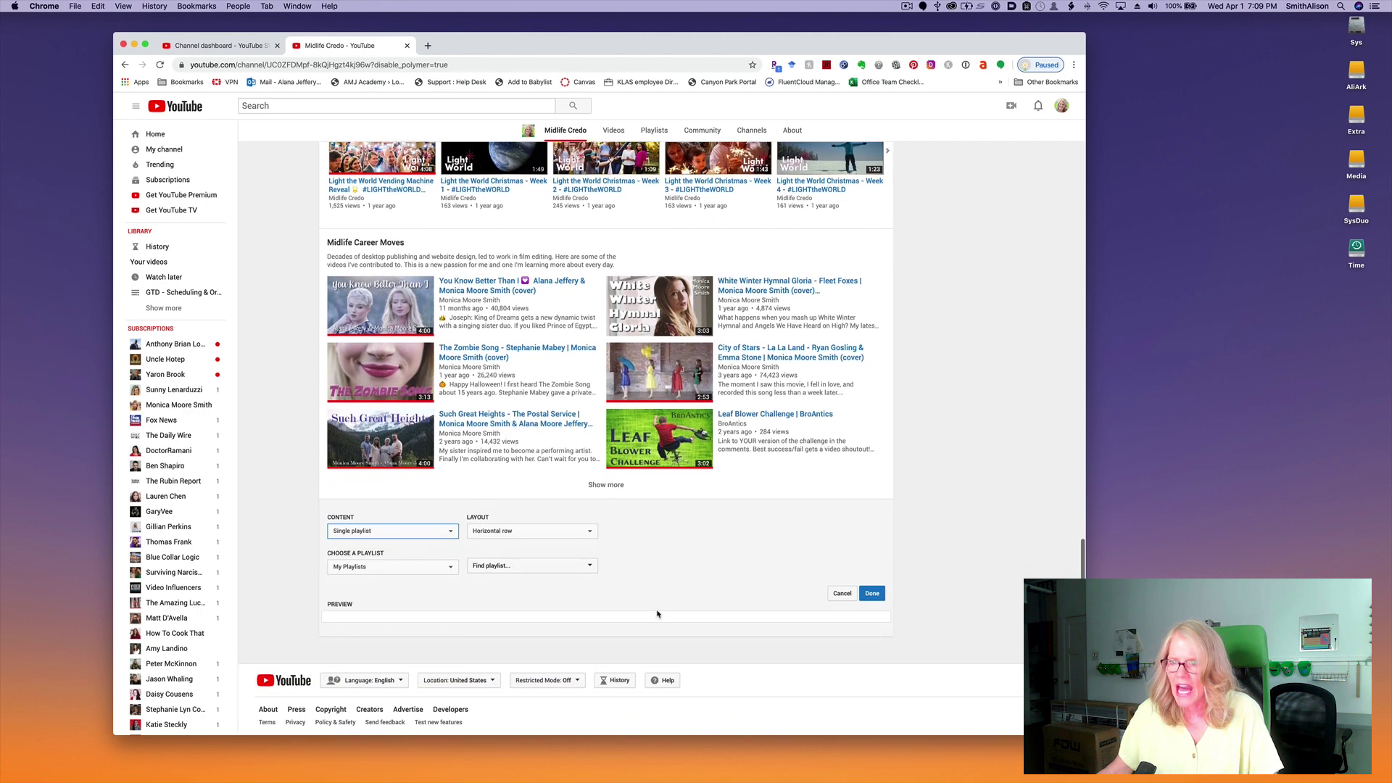
{"action": "left_click", "coordinate": [449, 561]}
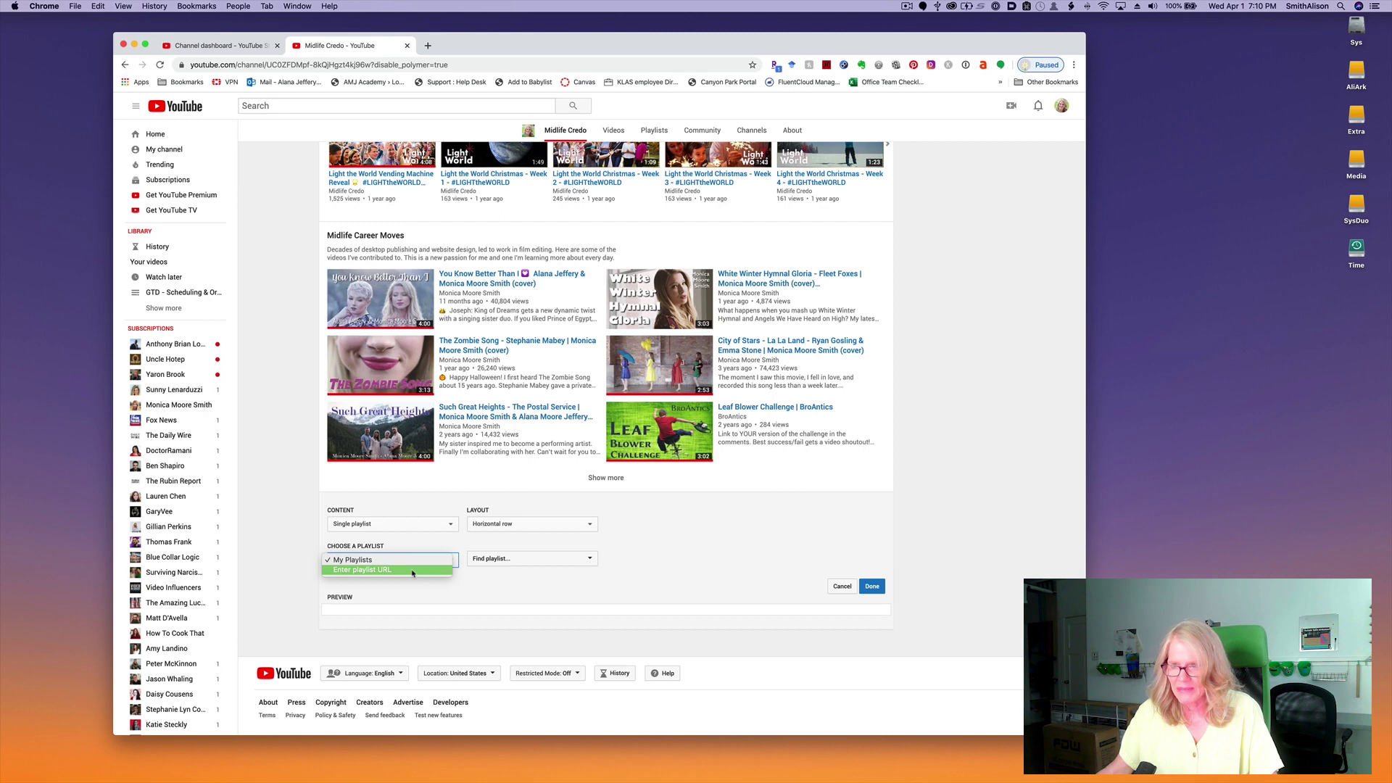
{"action": "left_click", "coordinate": [527, 559]}
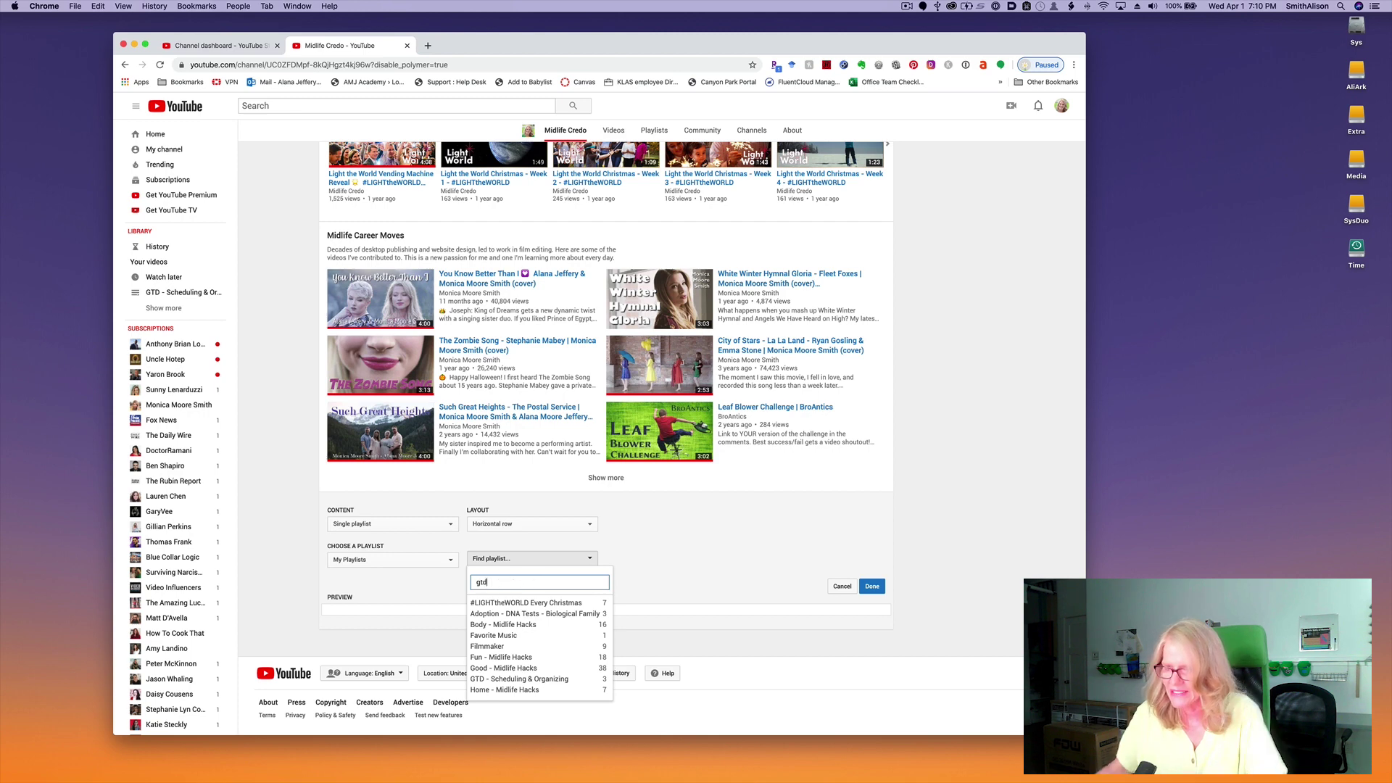
{"action": "left_click", "coordinate": [522, 602]}
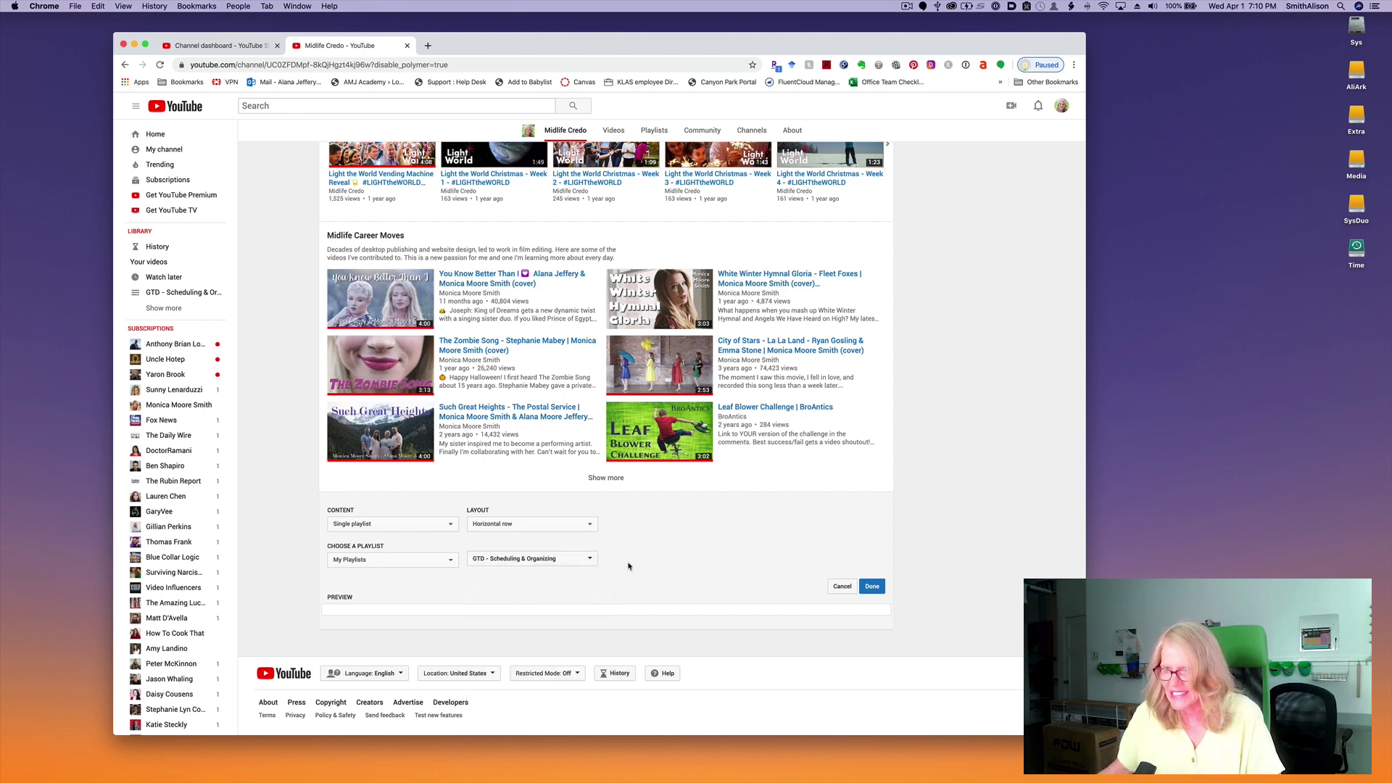
{"action": "scroll", "coordinate": [655, 566], "scroll_direction": "down", "scroll_amount": 2}
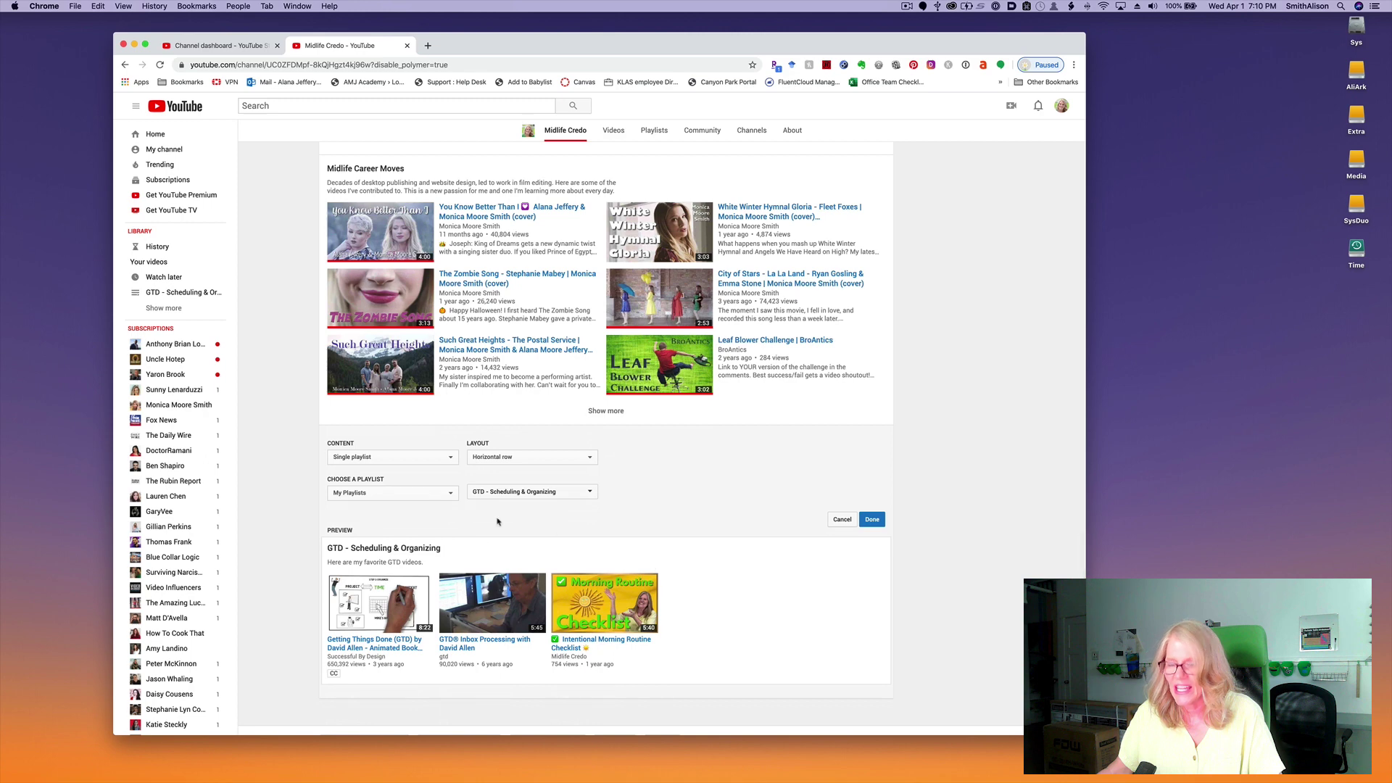
{"action": "left_click", "coordinate": [451, 495]}
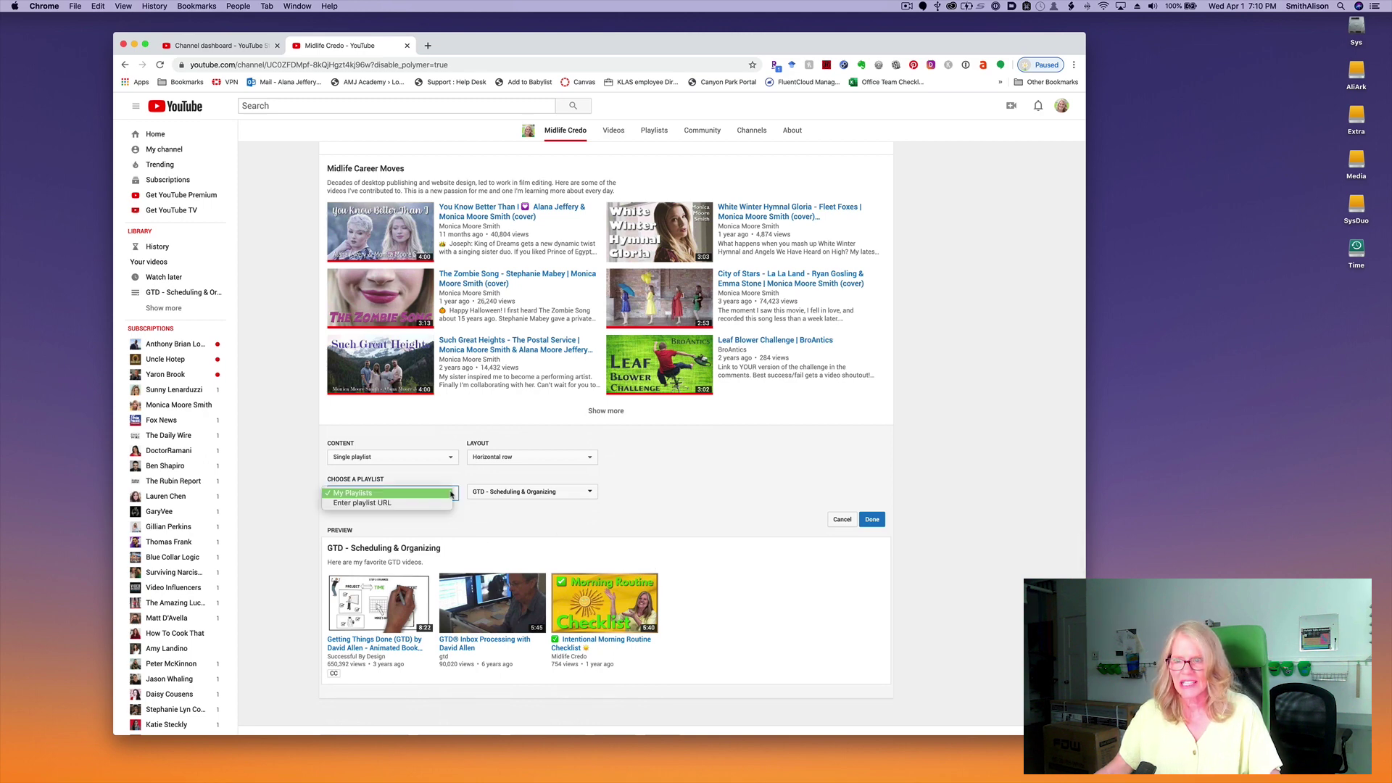
{"action": "left_click", "coordinate": [451, 493]}
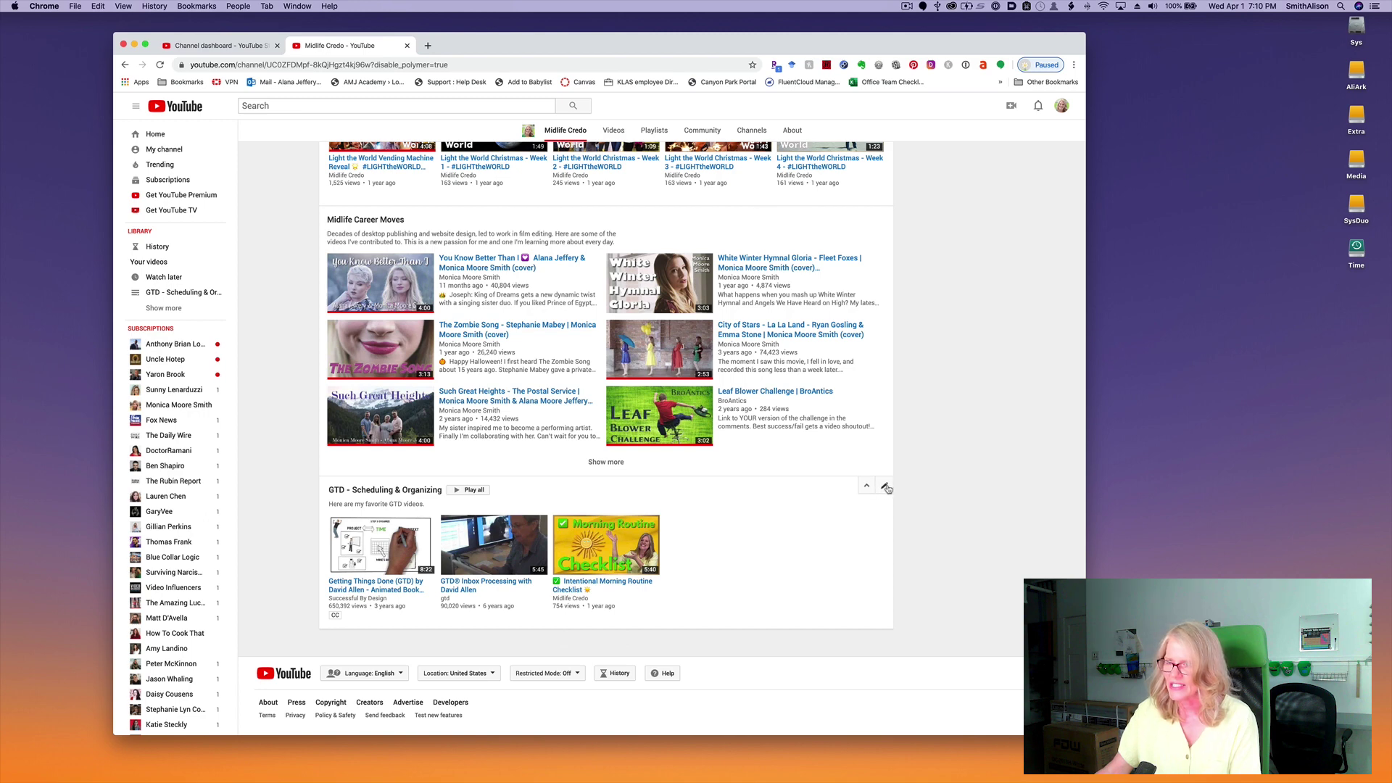
{"action": "left_click", "coordinate": [885, 487]}
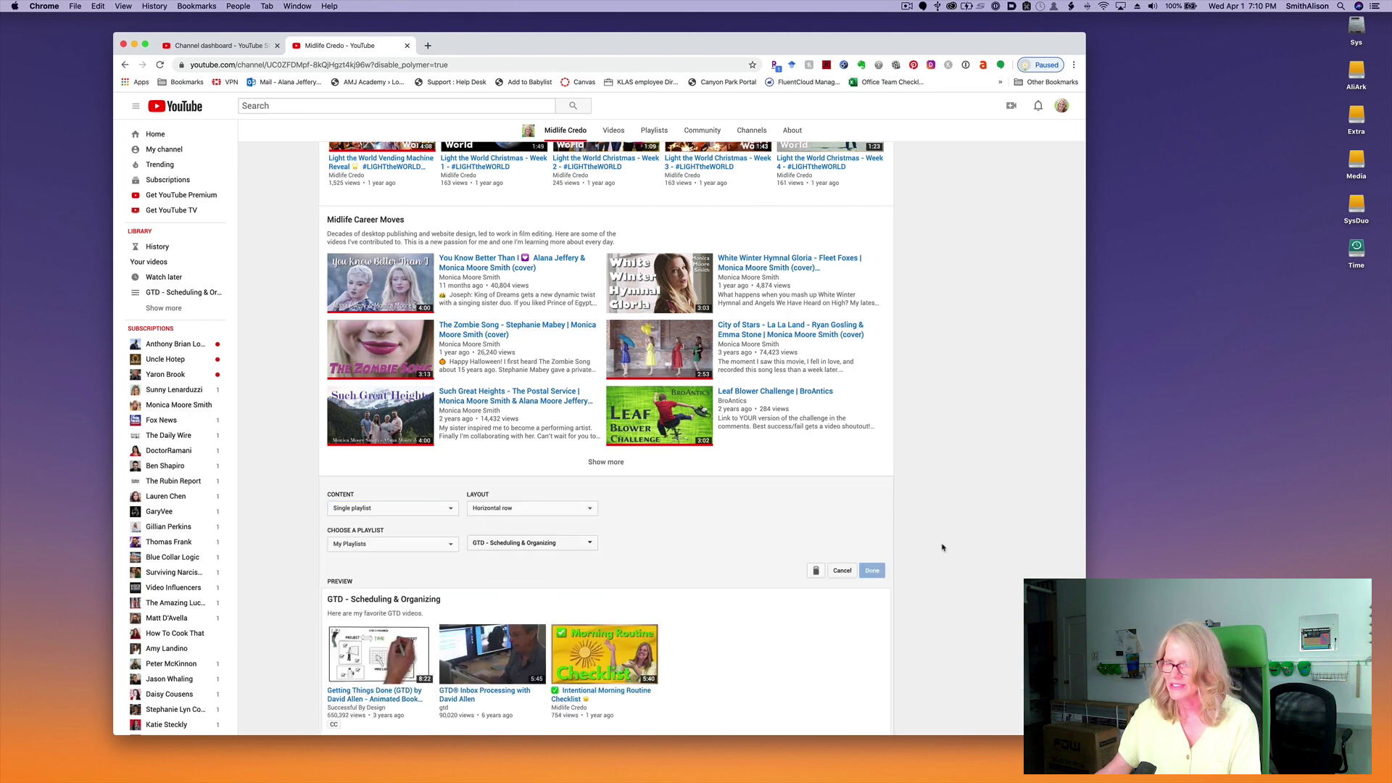
Change the GTD section's layout to Vertical list and save it.
{"action": "left_click", "coordinate": [842, 571]}
{"action": "left_click", "coordinate": [884, 489]}
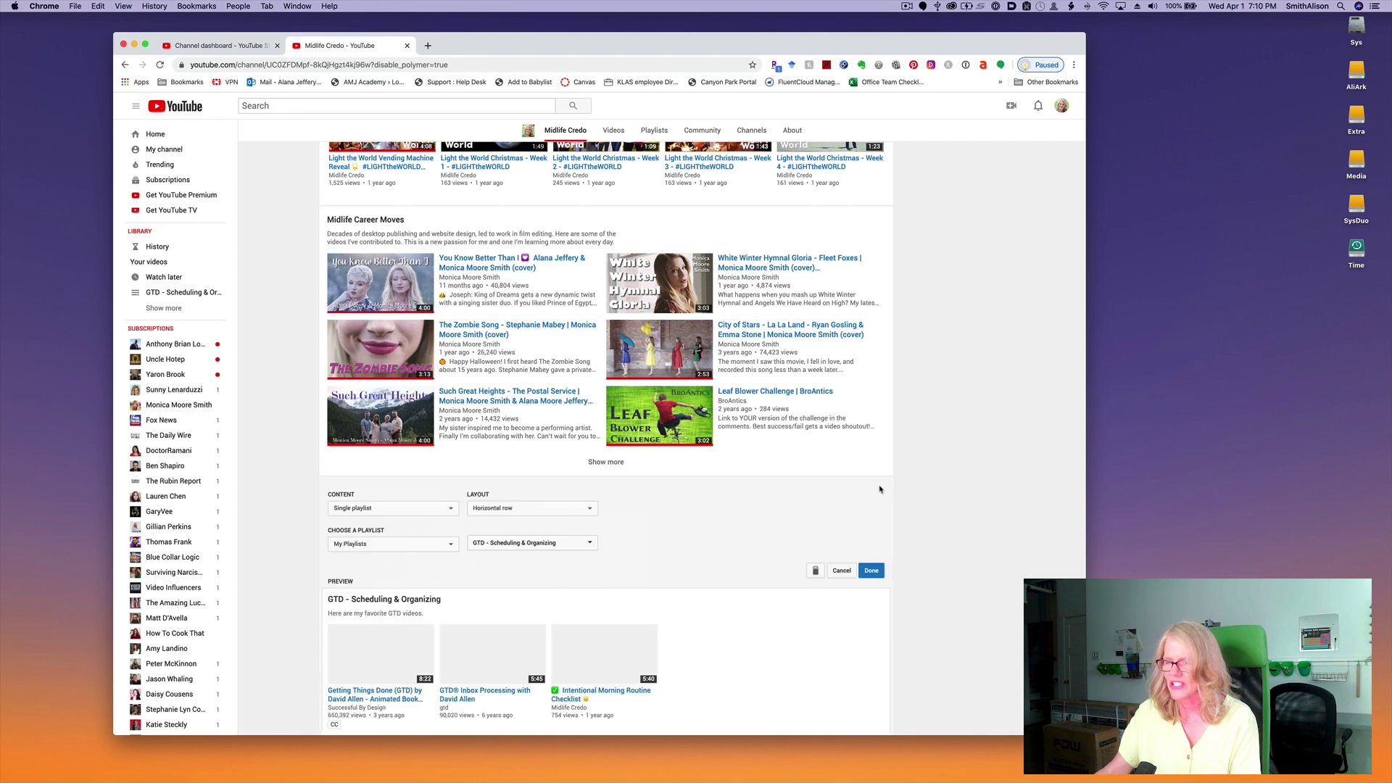
{"action": "left_click", "coordinate": [537, 509]}
{"action": "left_click", "coordinate": [531, 519]}
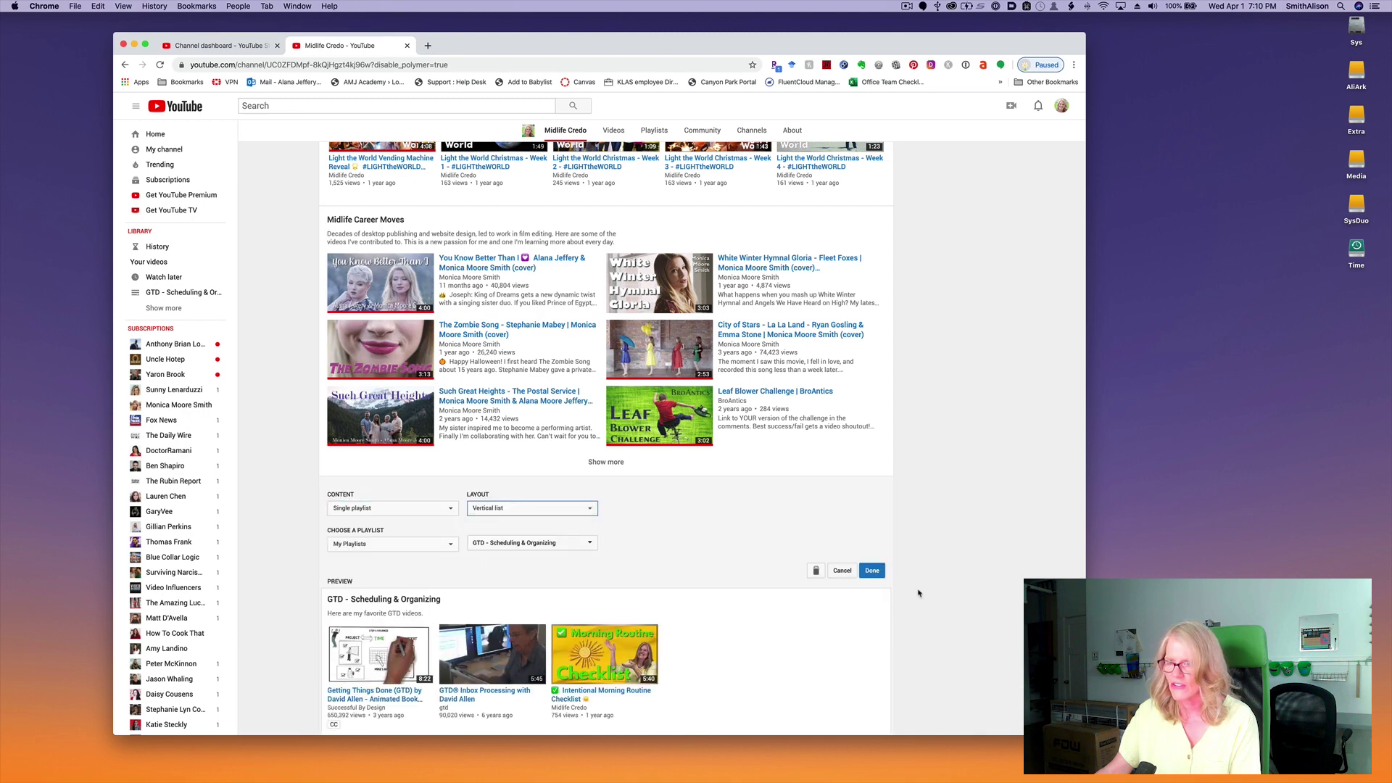
{"action": "left_click", "coordinate": [873, 572]}
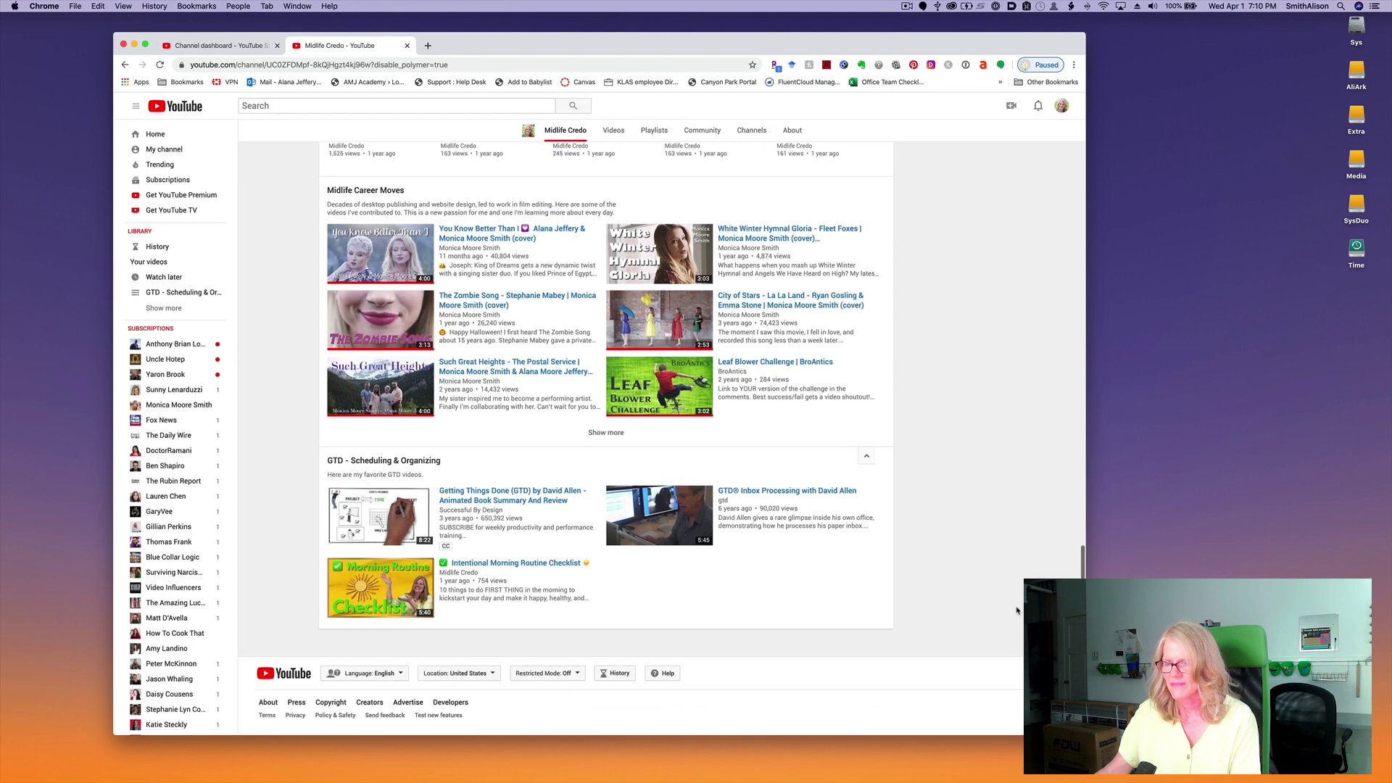
Move the GTD section up twice, above Midlife Career Moves and Good - Midlife Hacks.
{"action": "left_click", "coordinate": [867, 458]}
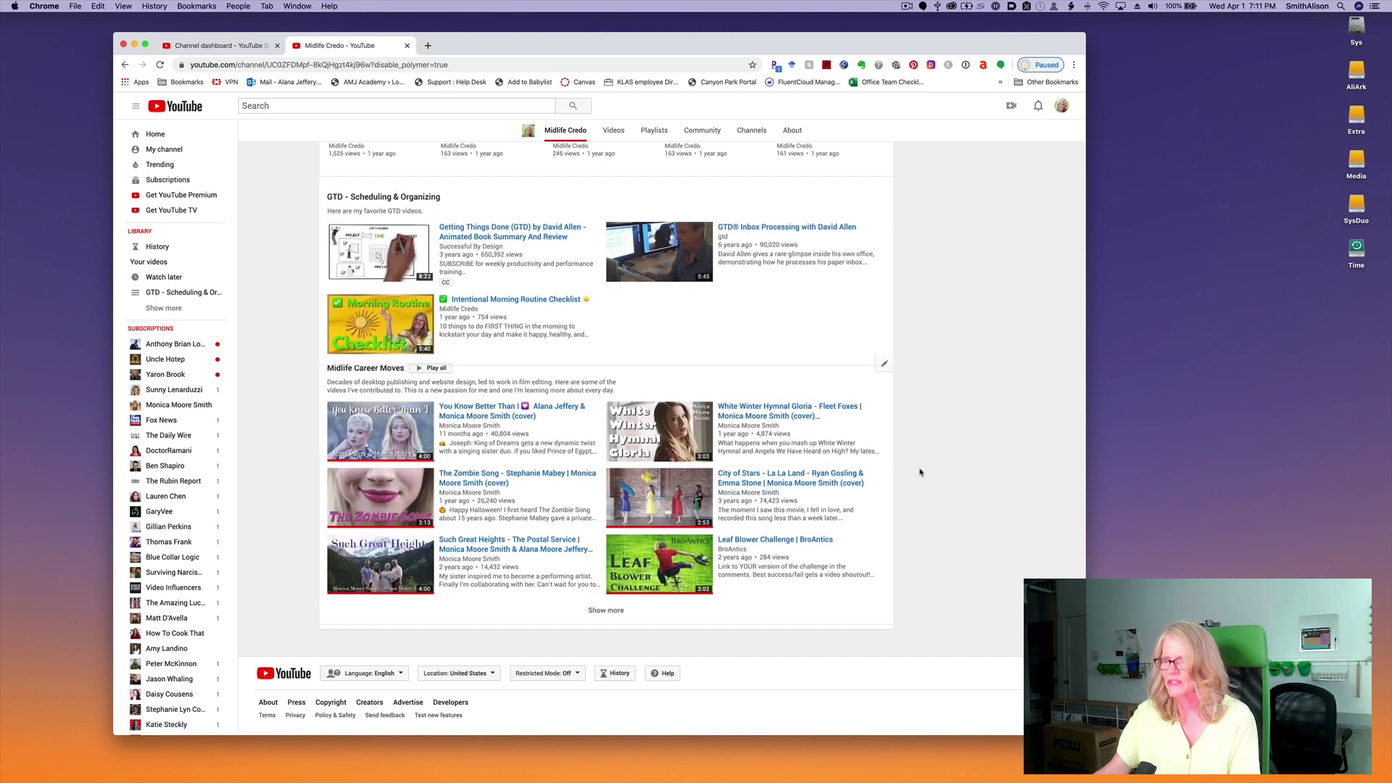
{"action": "scroll", "coordinate": [943, 478], "scroll_direction": "up", "scroll_amount": 5}
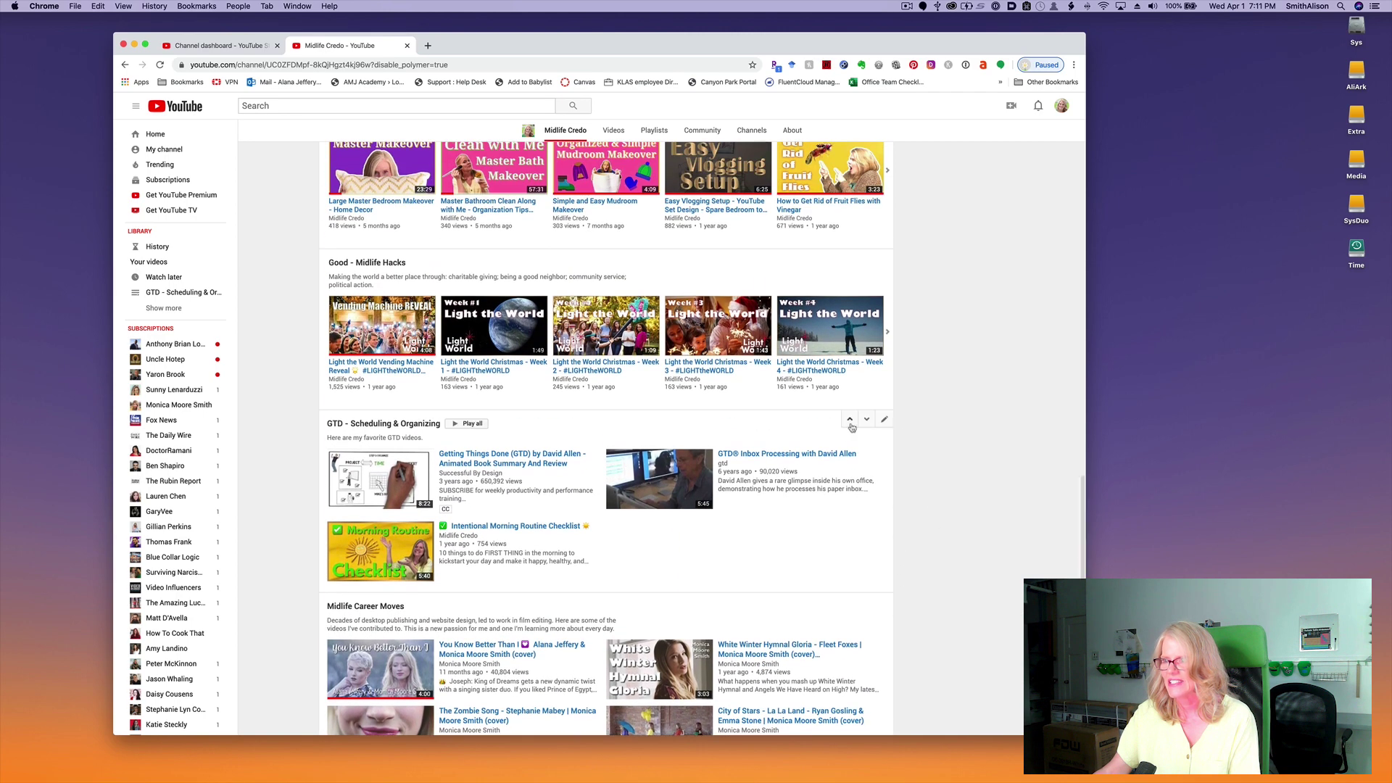
{"action": "left_click", "coordinate": [850, 423]}
{"action": "scroll", "coordinate": [964, 465], "scroll_direction": "up", "scroll_amount": 10}
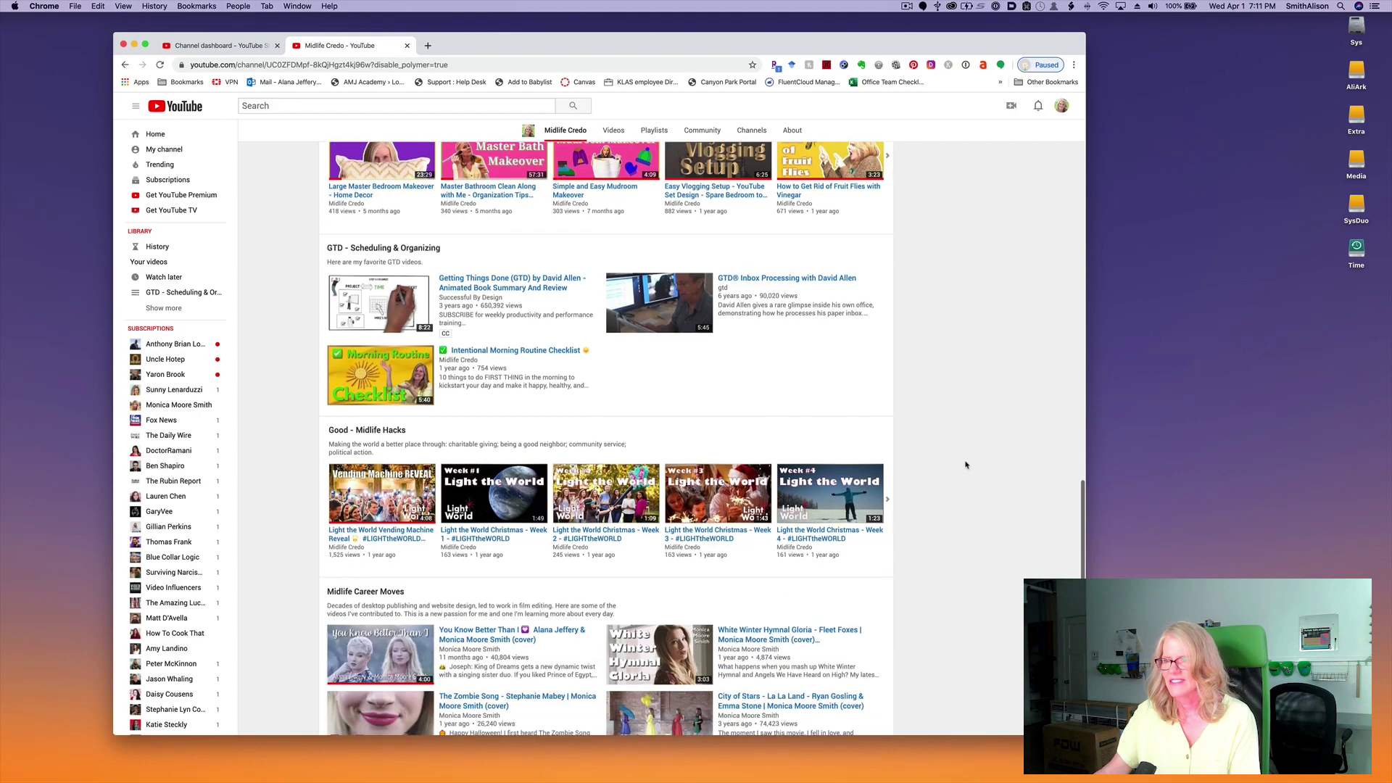
{"action": "scroll", "coordinate": [966, 465], "scroll_direction": "up", "scroll_amount": 15}
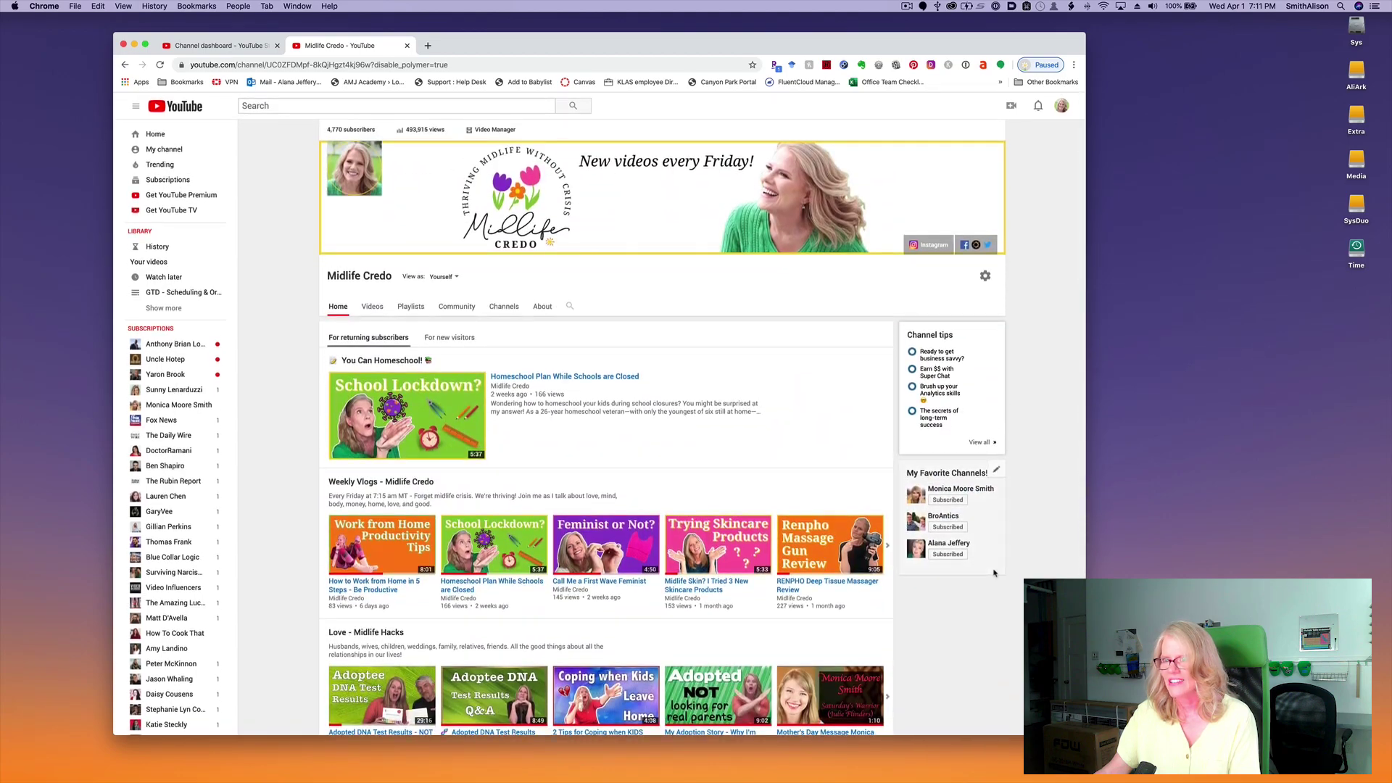
{"action": "scroll", "coordinate": [994, 570], "scroll_direction": "down", "scroll_amount": 10}
{"action": "scroll", "coordinate": [993, 570], "scroll_direction": "down", "scroll_amount": 10}
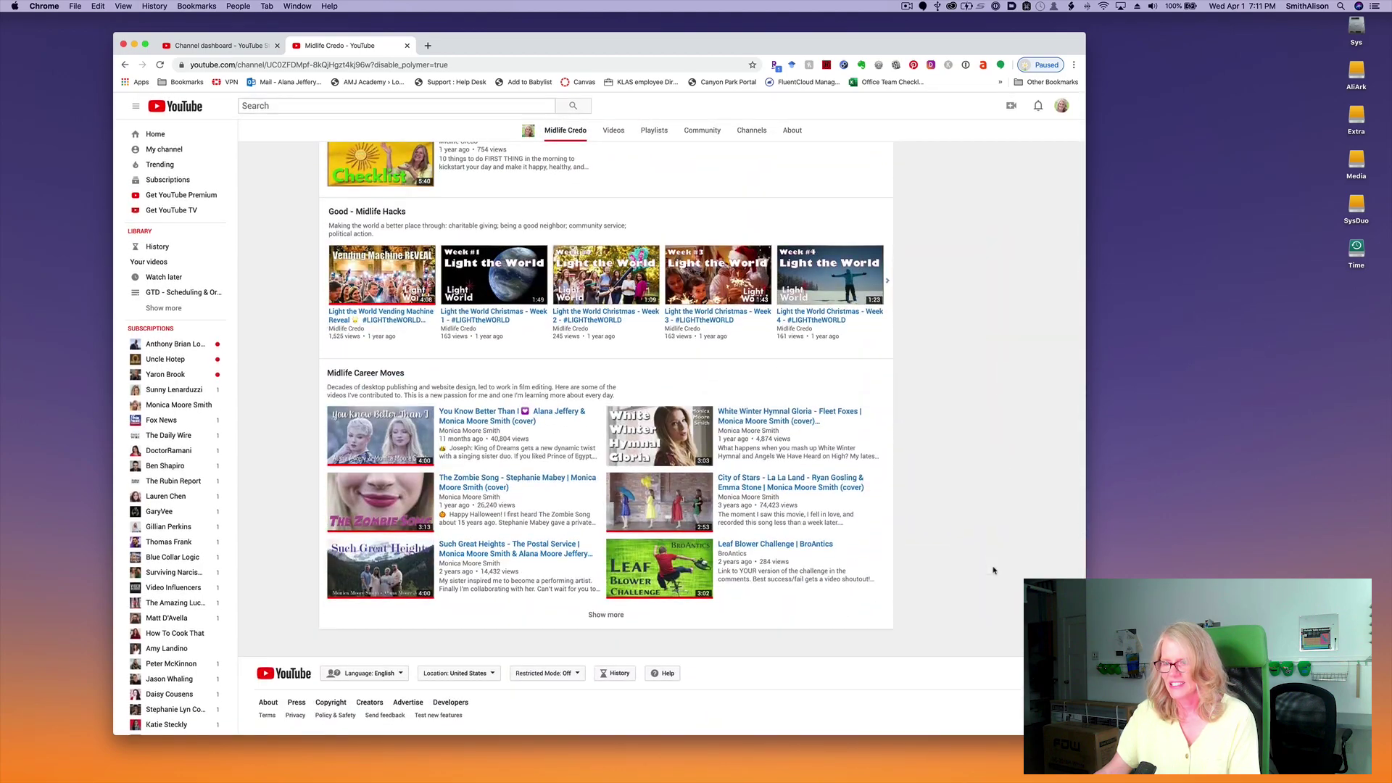
{"action": "scroll", "coordinate": [993, 570], "scroll_direction": "up", "scroll_amount": 20}
{"action": "scroll", "coordinate": [994, 570], "scroll_direction": "up", "scroll_amount": 2}
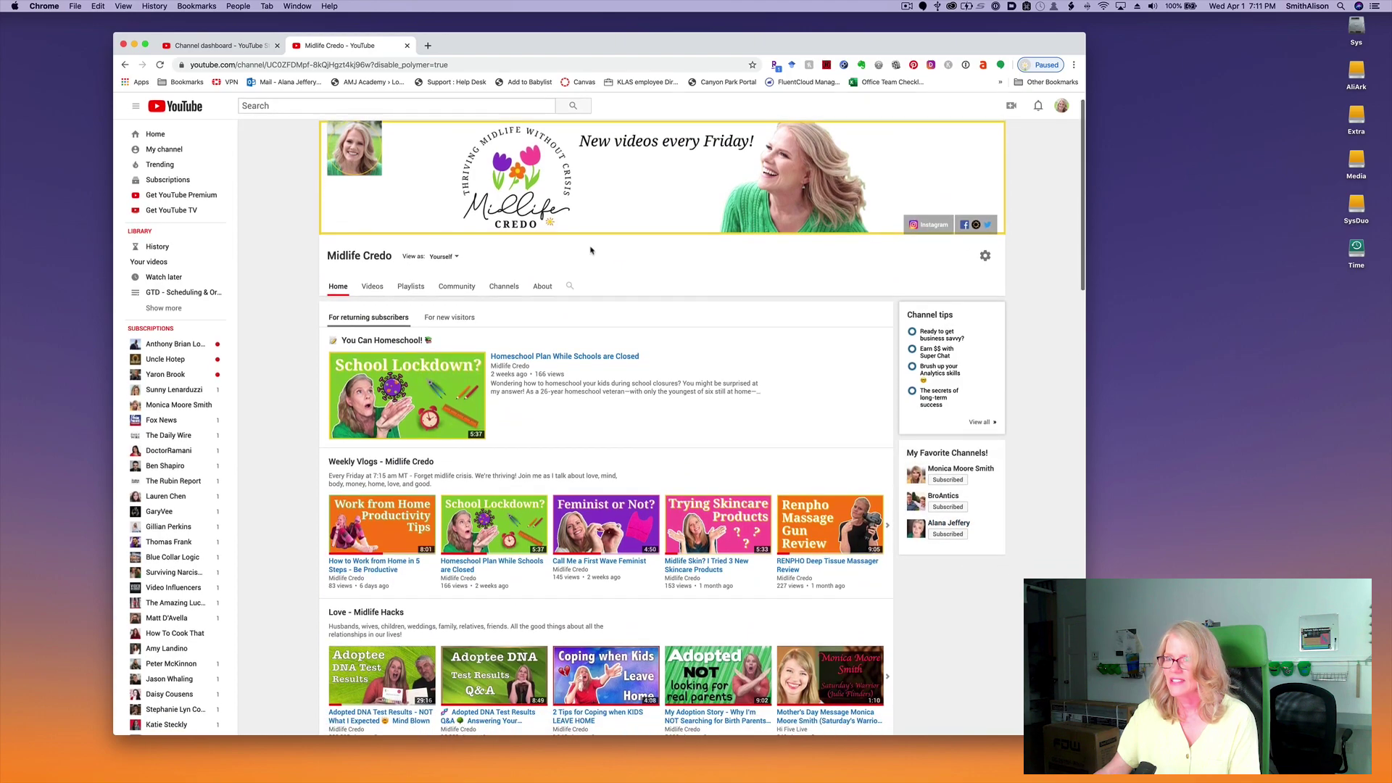
Reload the channel in YouTube's new design and scroll to the GTD vertical-list section.
{"action": "key", "text": "super+bracketleft"}
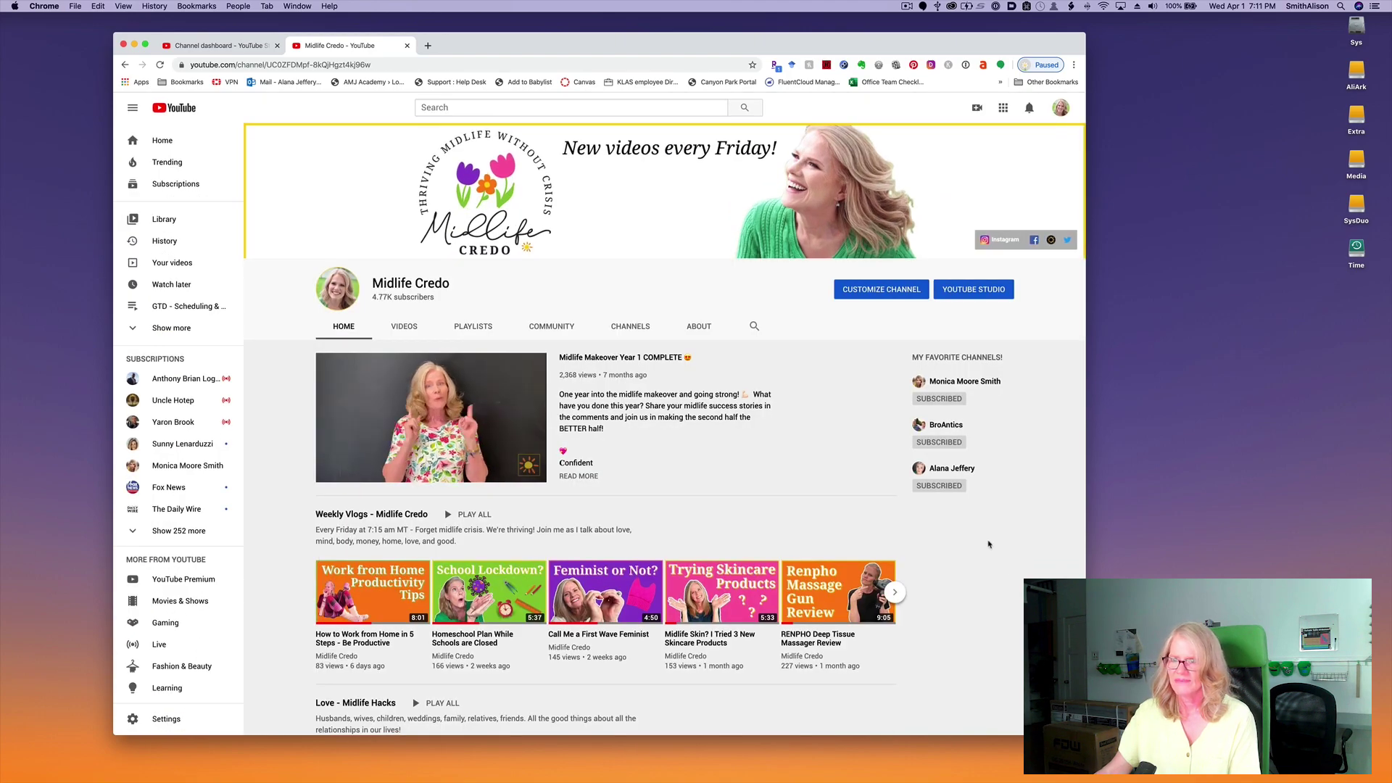
{"action": "scroll", "coordinate": [989, 544], "scroll_direction": "down", "scroll_amount": 15}
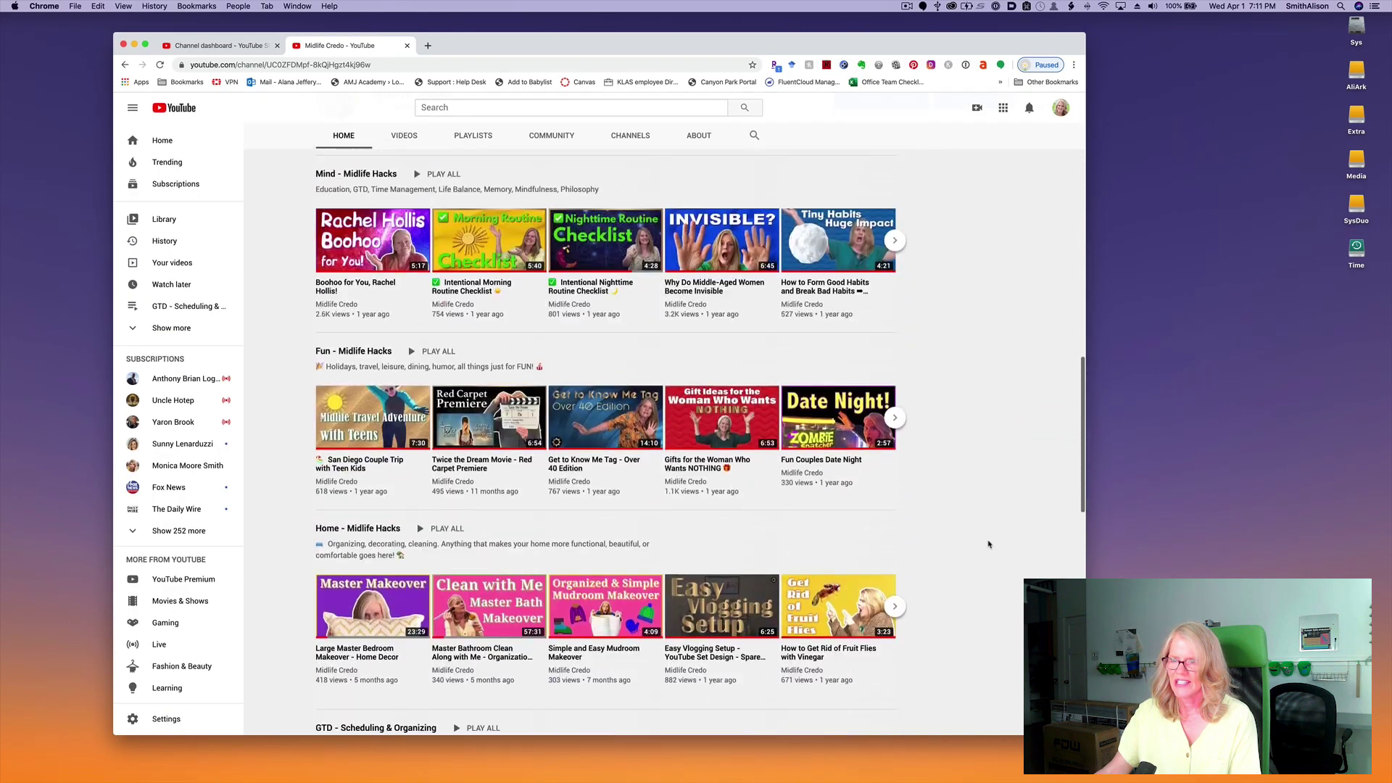
{"action": "scroll", "coordinate": [988, 544], "scroll_direction": "down", "scroll_amount": 7}
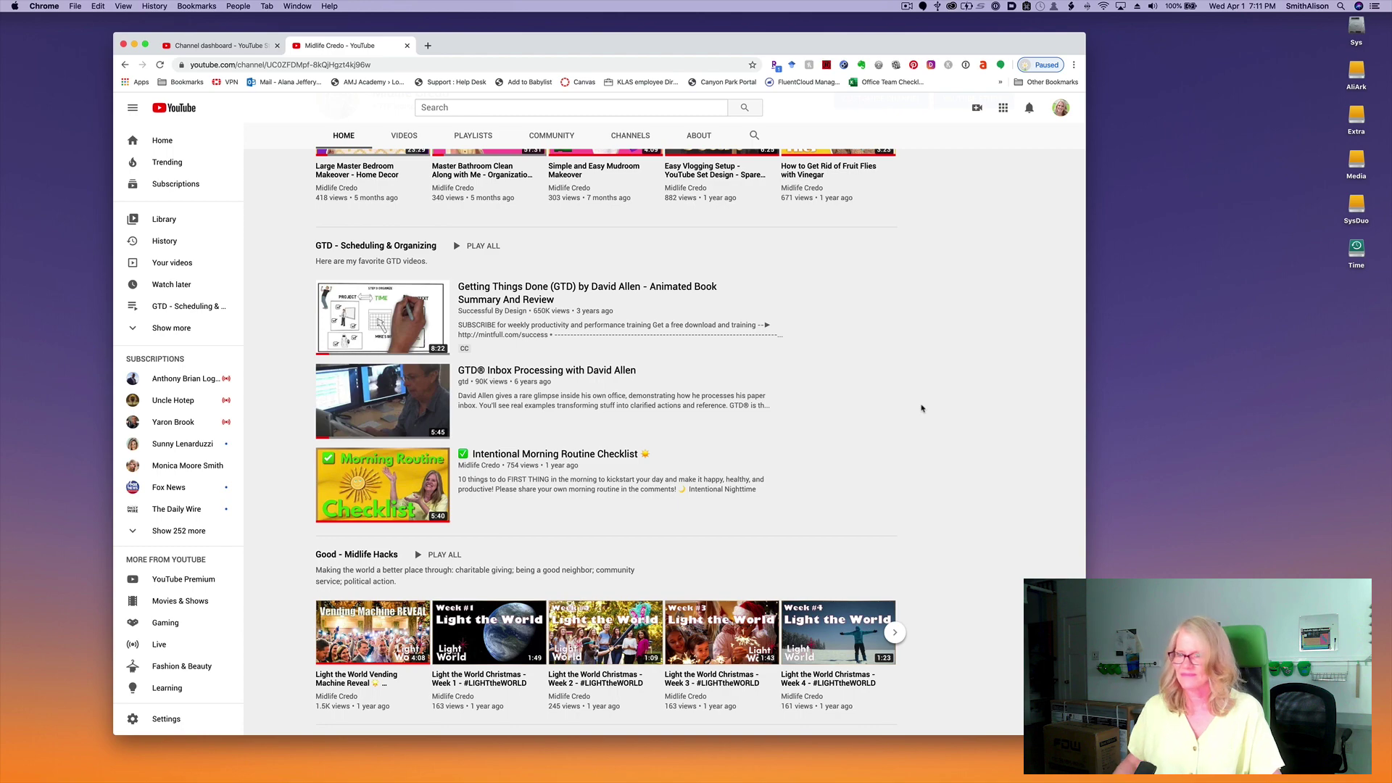
{"action": "scroll", "coordinate": [921, 409], "scroll_direction": "up", "scroll_amount": 10}
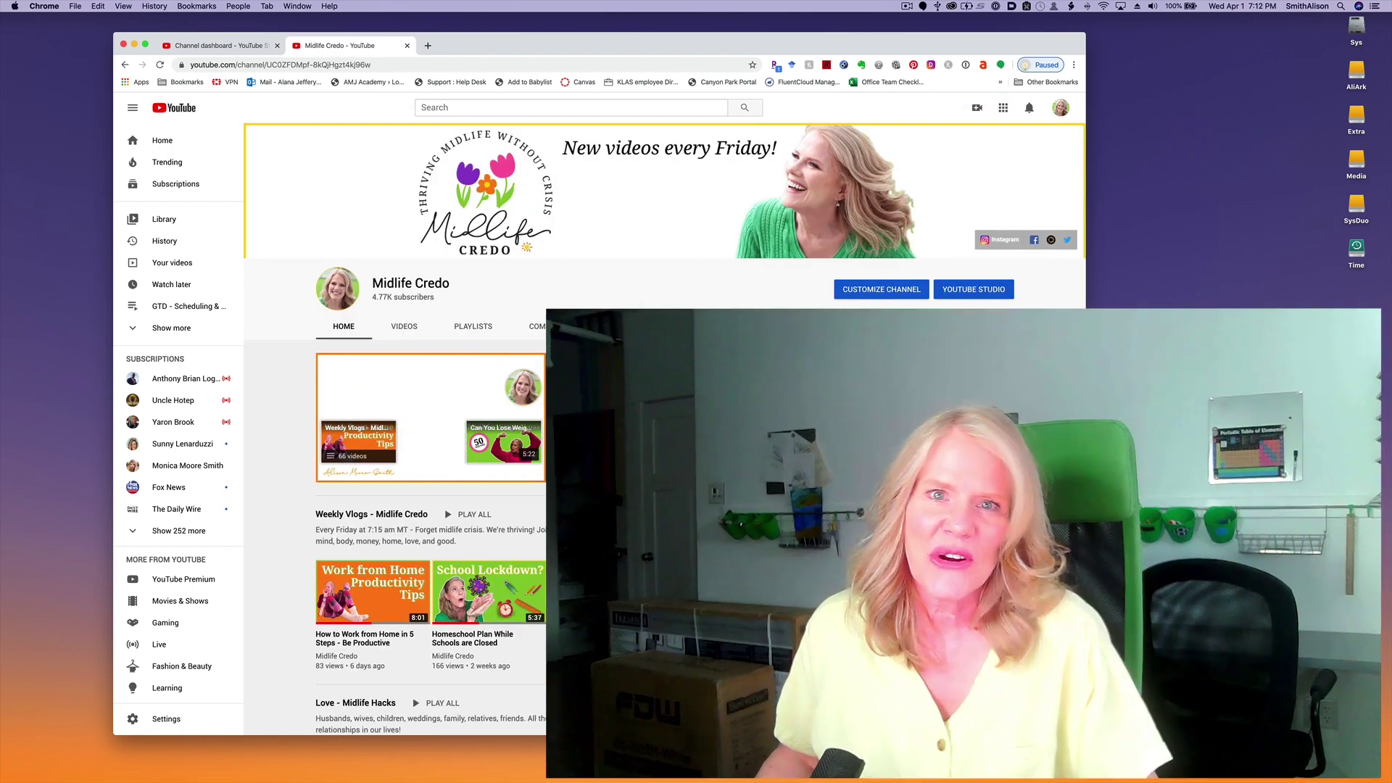